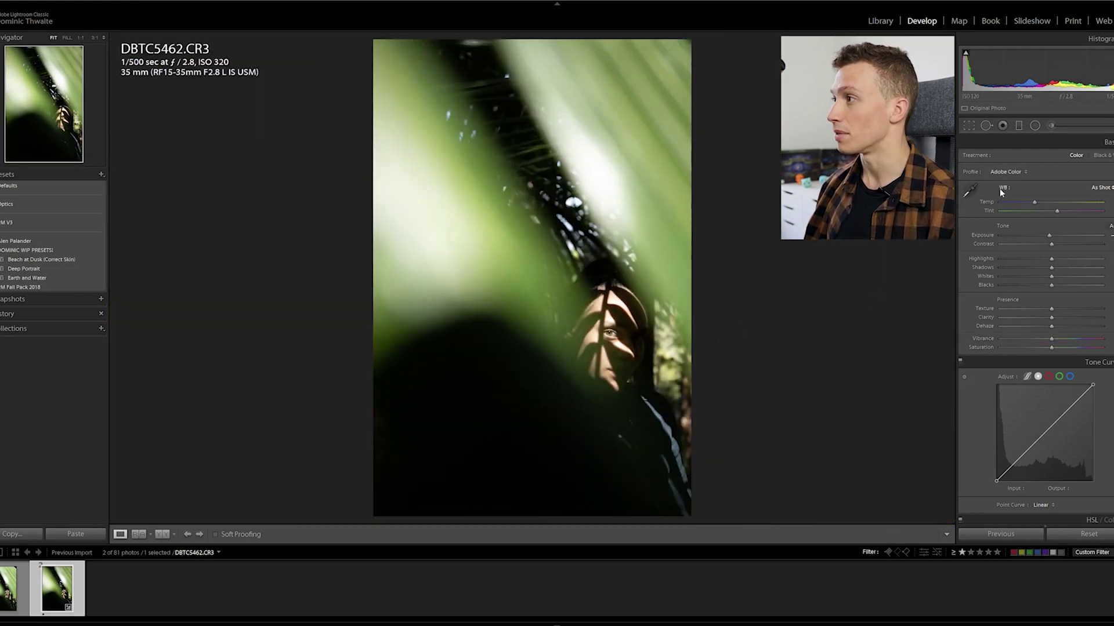
# Step: Crop the photo tighter around the face, trimming from the upper-left corner and keeping the original aspect ratio
pyautogui.click(968, 125)
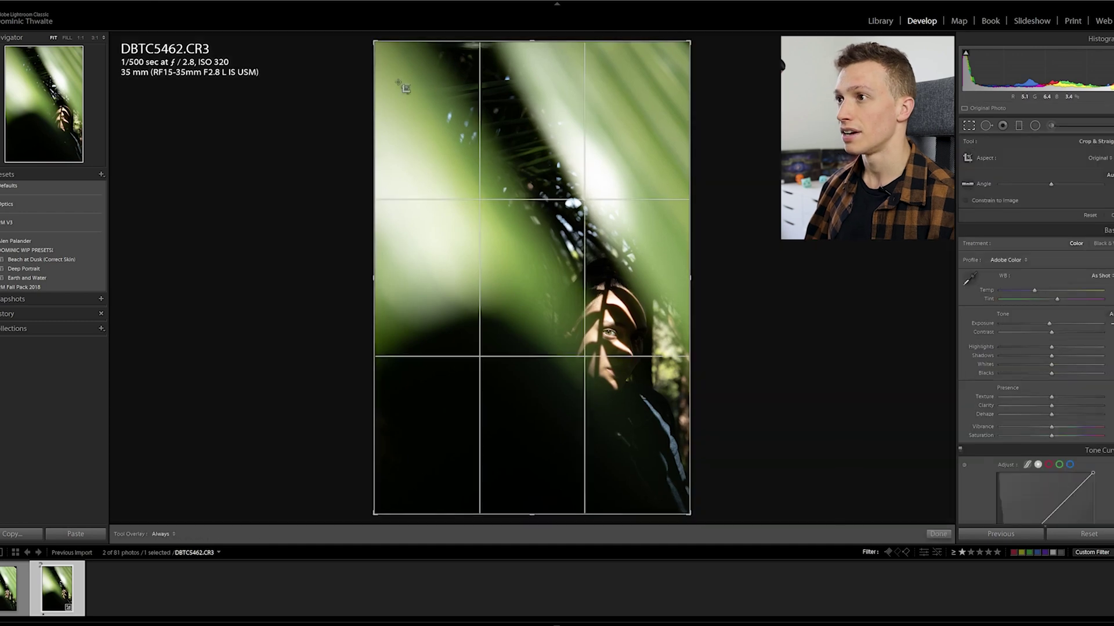
pyautogui.moveTo(377, 42); pyautogui.dragTo(398, 81)
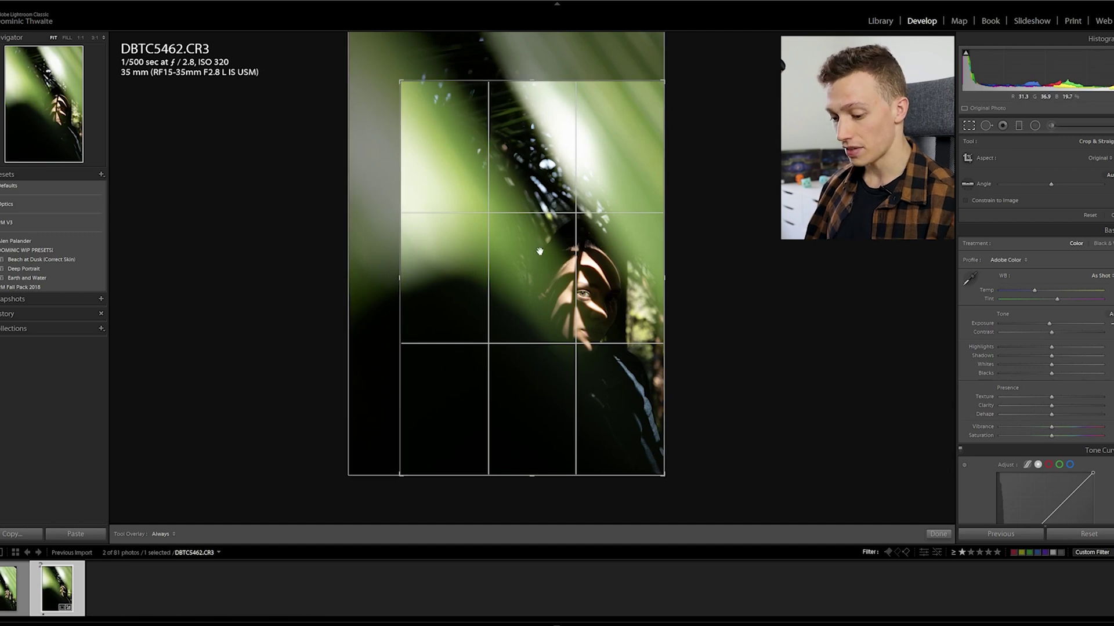
pyautogui.press('Return')
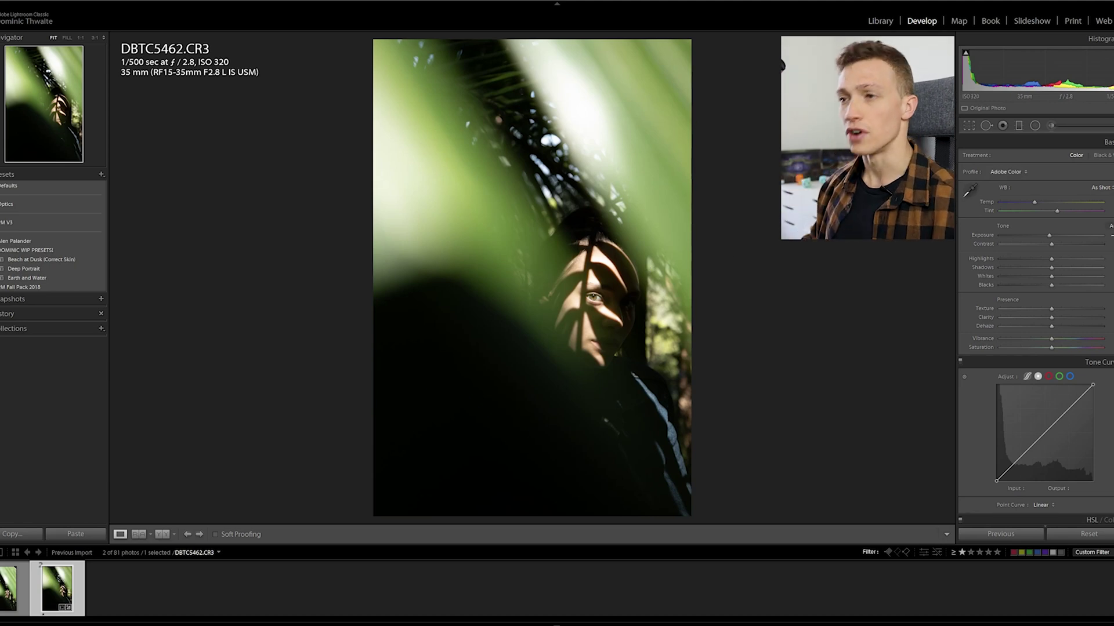
# Step: Soften the basic tones by slightly lowering Highlights, Contrast, Blacks and Whites and slightly raising Shadows
pyautogui.moveTo(1050, 235); pyautogui.dragTo(1039, 271)
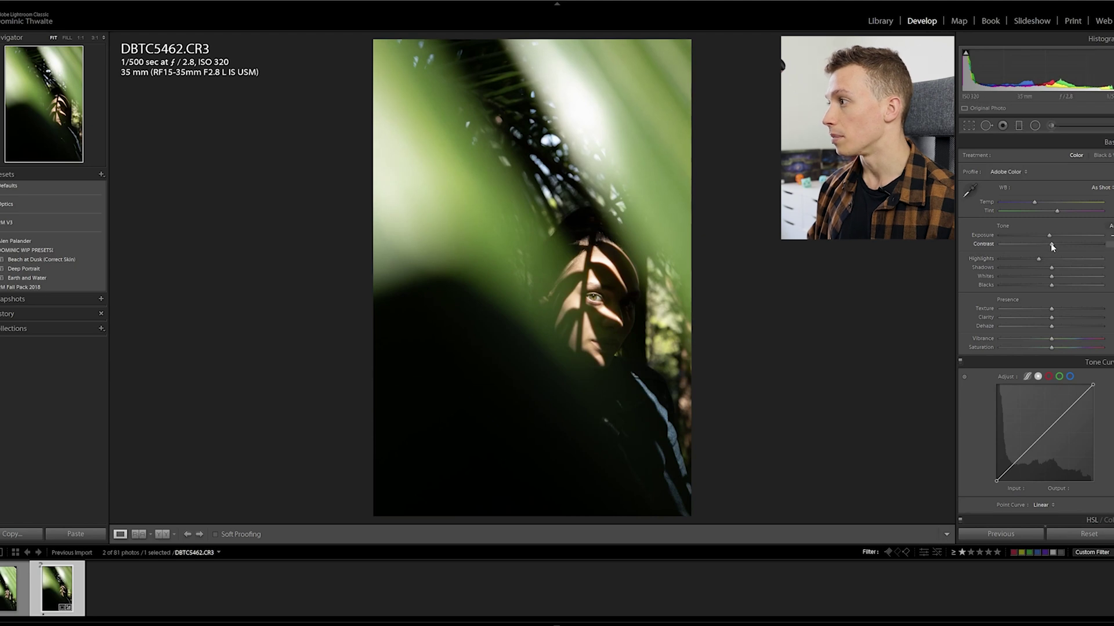
pyautogui.moveTo(1045, 247)
pyautogui.mouseDown()
pyautogui.moveTo(1034, 249)
pyautogui.moveTo(1044, 250)
pyautogui.mouseUp()
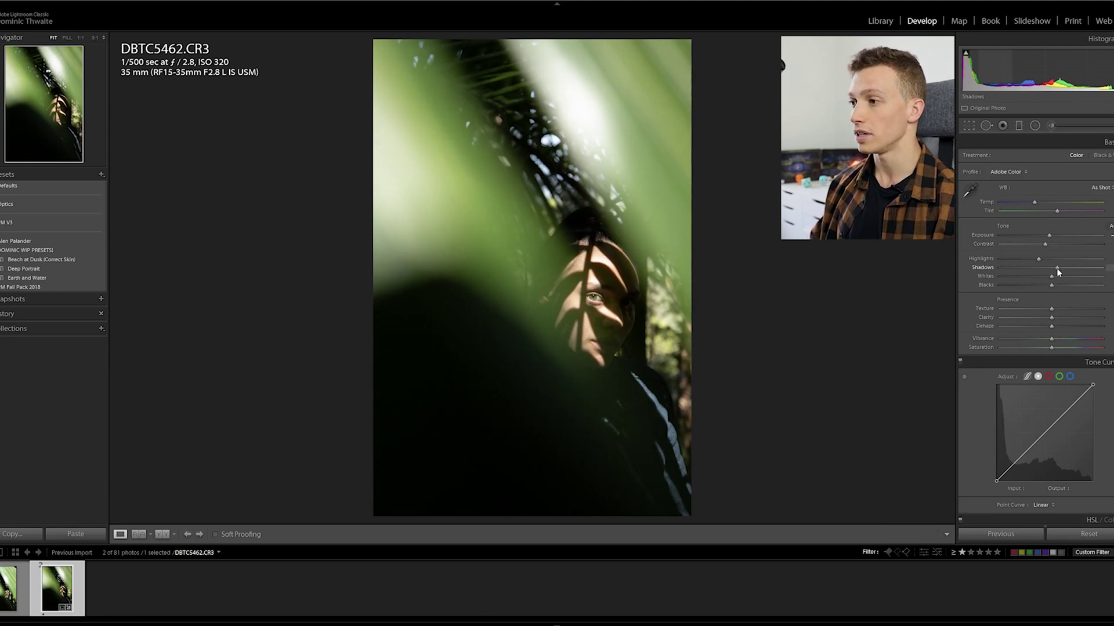
pyautogui.moveTo(1059, 269); pyautogui.dragTo(1060, 271)
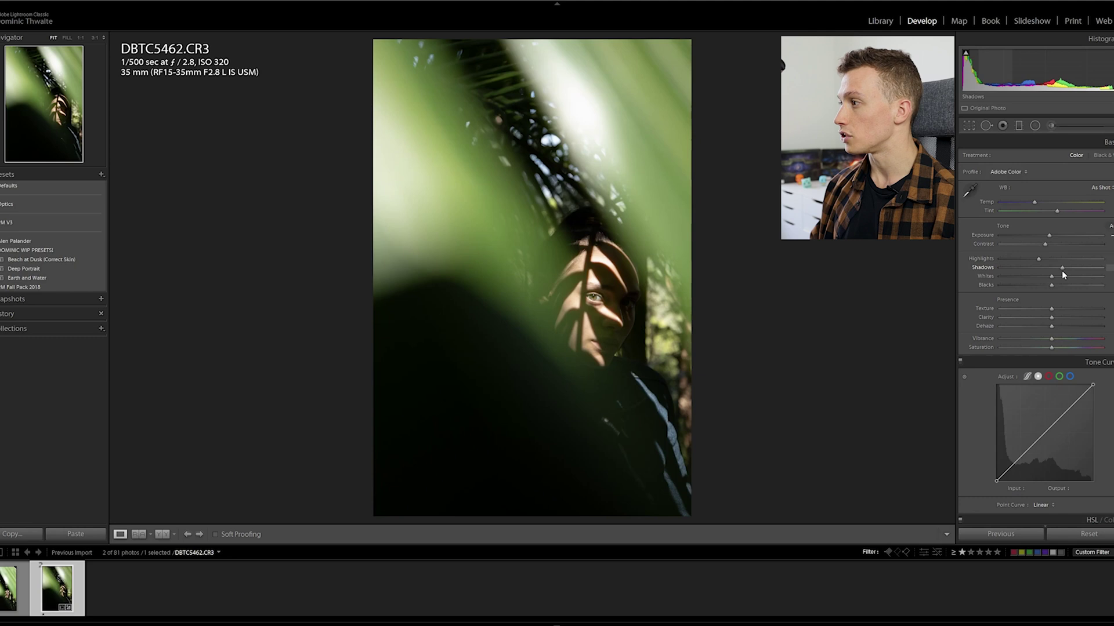
pyautogui.moveTo(1063, 272); pyautogui.dragTo(1059, 272)
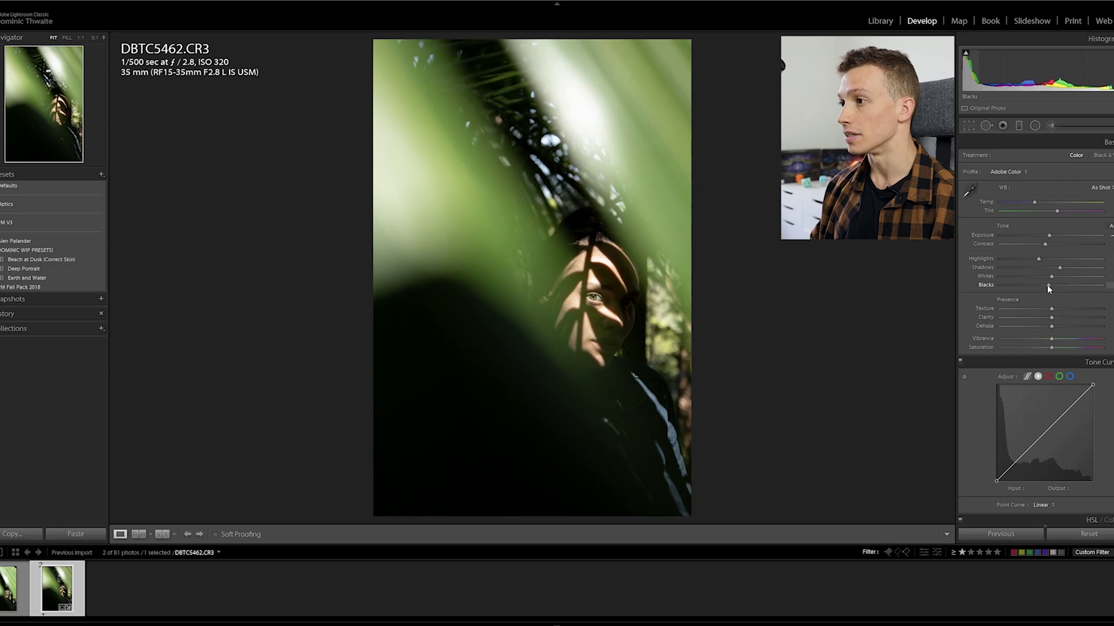
pyautogui.moveTo(1047, 288); pyautogui.dragTo(1044, 290)
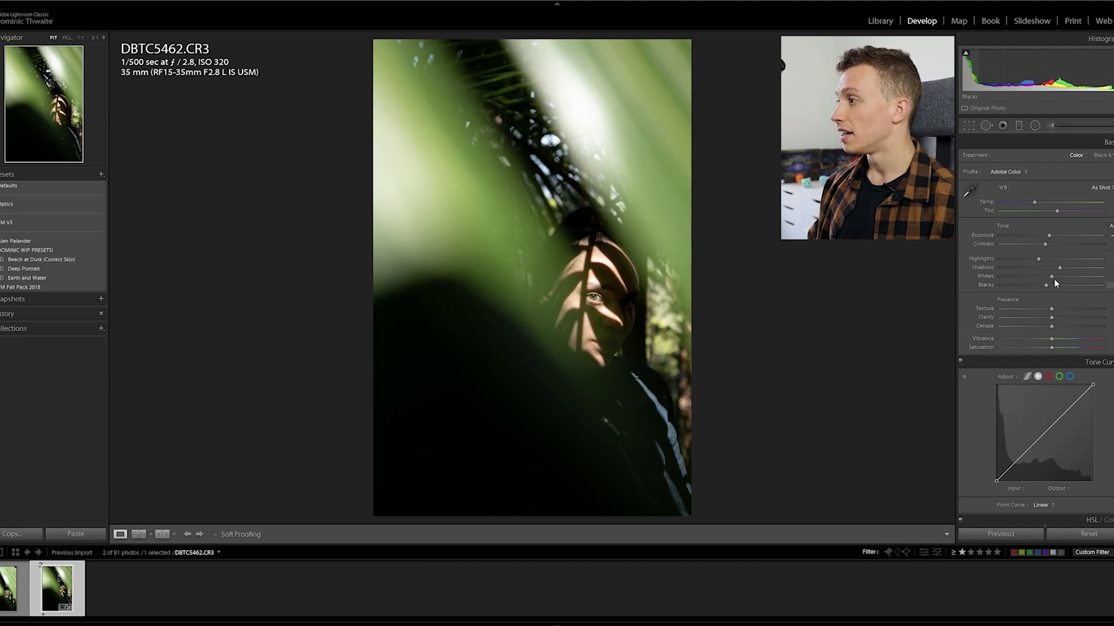
pyautogui.moveTo(1050, 278); pyautogui.dragTo(1043, 281)
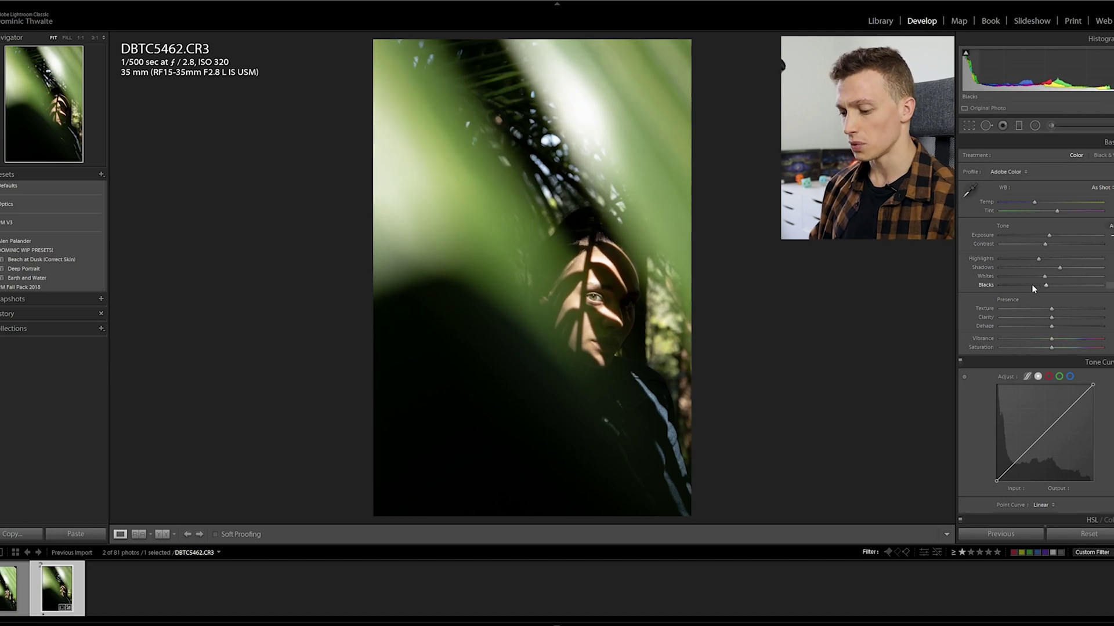
# Step: Compare the edit with the unedited version several times and lower Highlights a little further
pyautogui.press('\\')
pyautogui.press('\\')
pyautogui.press('\\')
pyautogui.press('\\')
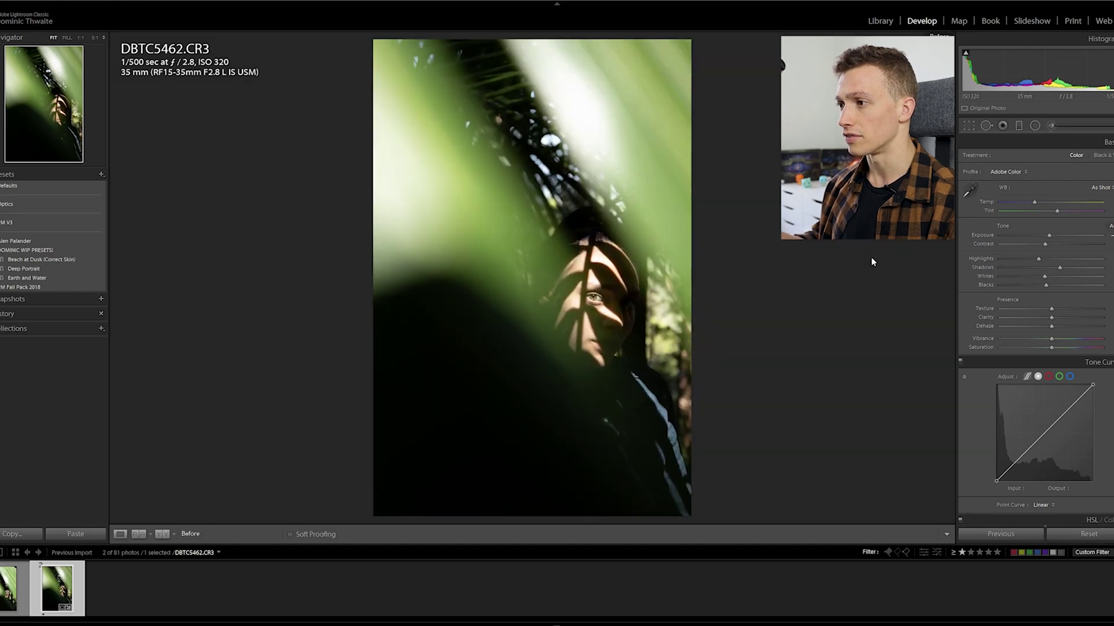
pyautogui.press('\\')
pyautogui.press('\\')
pyautogui.press('\\')
pyautogui.press('\\')
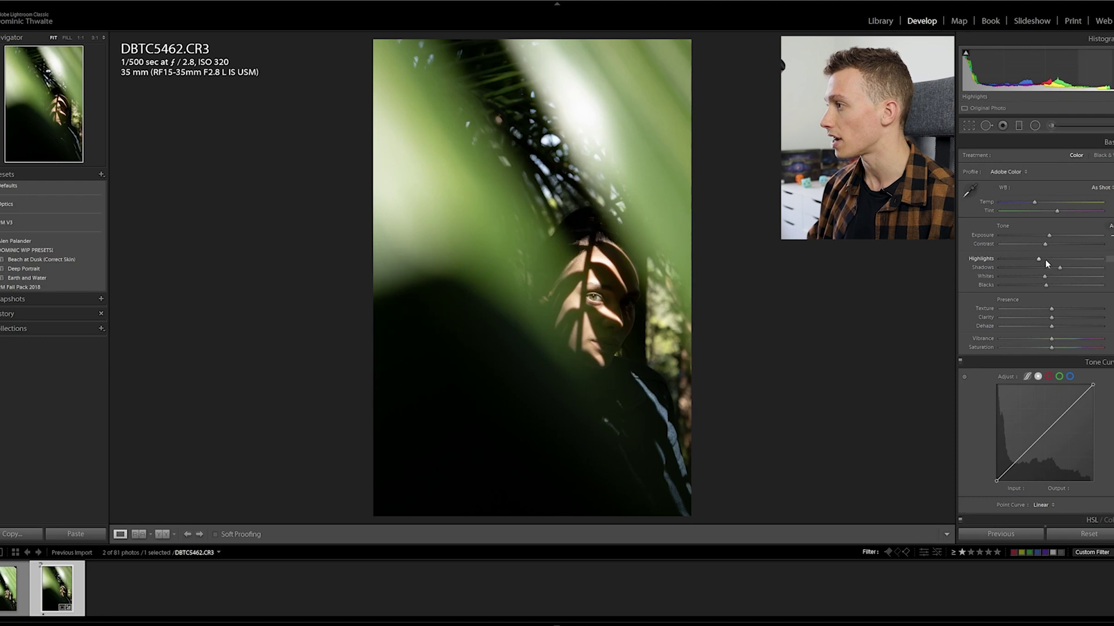
pyautogui.moveTo(1040, 259); pyautogui.dragTo(1032, 260)
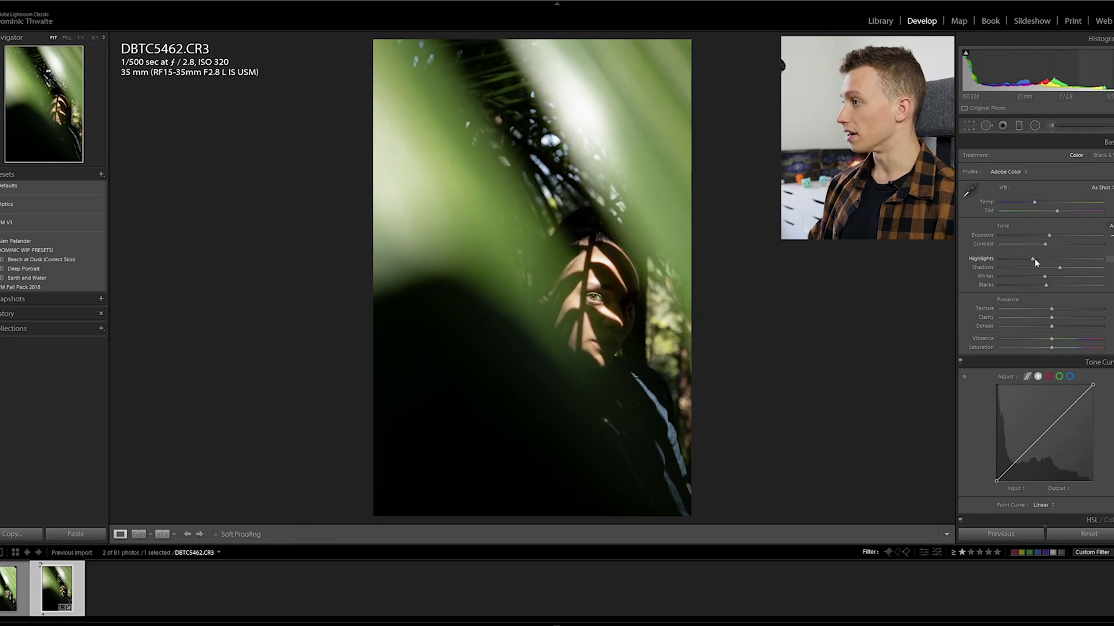
# Step: Add shadow, midtone and highlight points to the point tone curve and lift the black point to output 16
pyautogui.scroll(-5, 1035, 331)
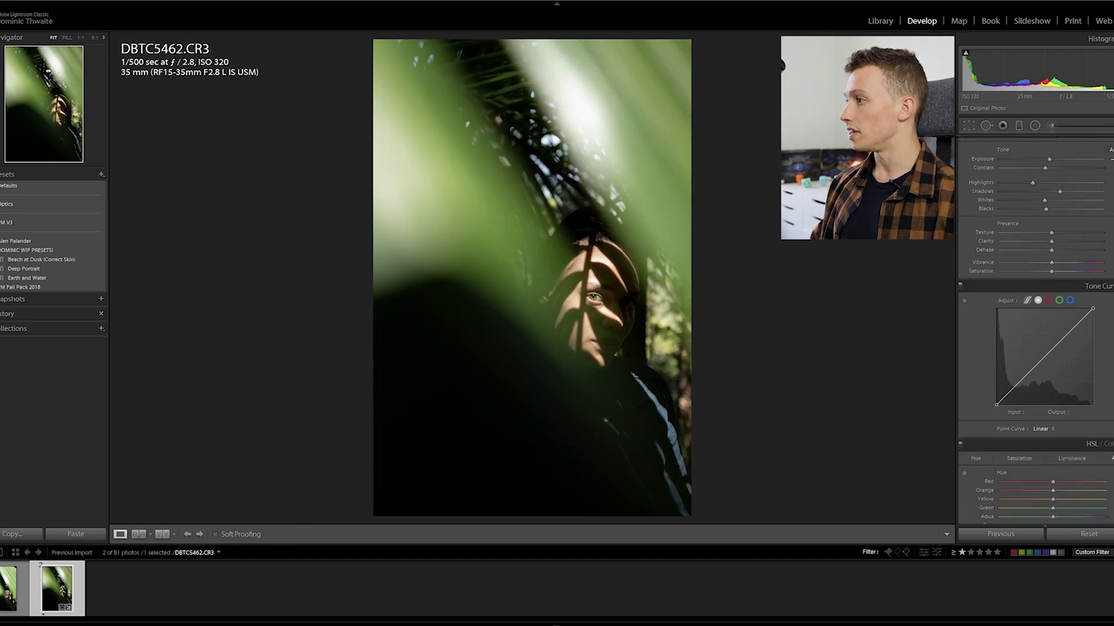
pyautogui.scroll(-1, 1032, 203)
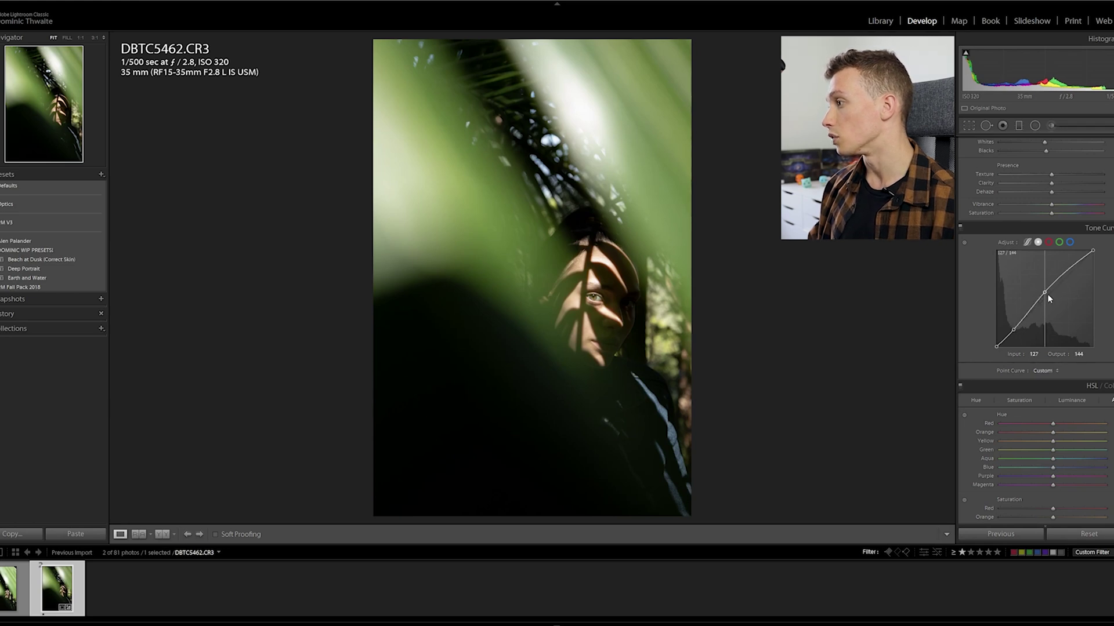
pyautogui.moveTo(1070, 273); pyautogui.dragTo(1067, 276)
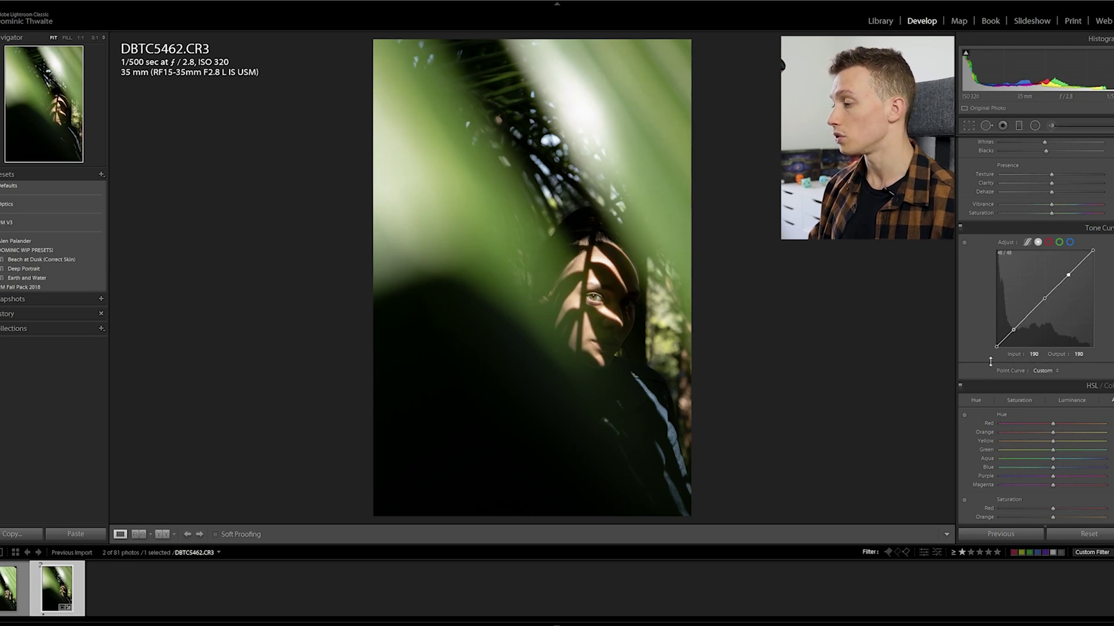
pyautogui.moveTo(997, 350)
pyautogui.mouseDown()
pyautogui.moveTo(989, 327)
pyautogui.moveTo(987, 336)
pyautogui.mouseUp()
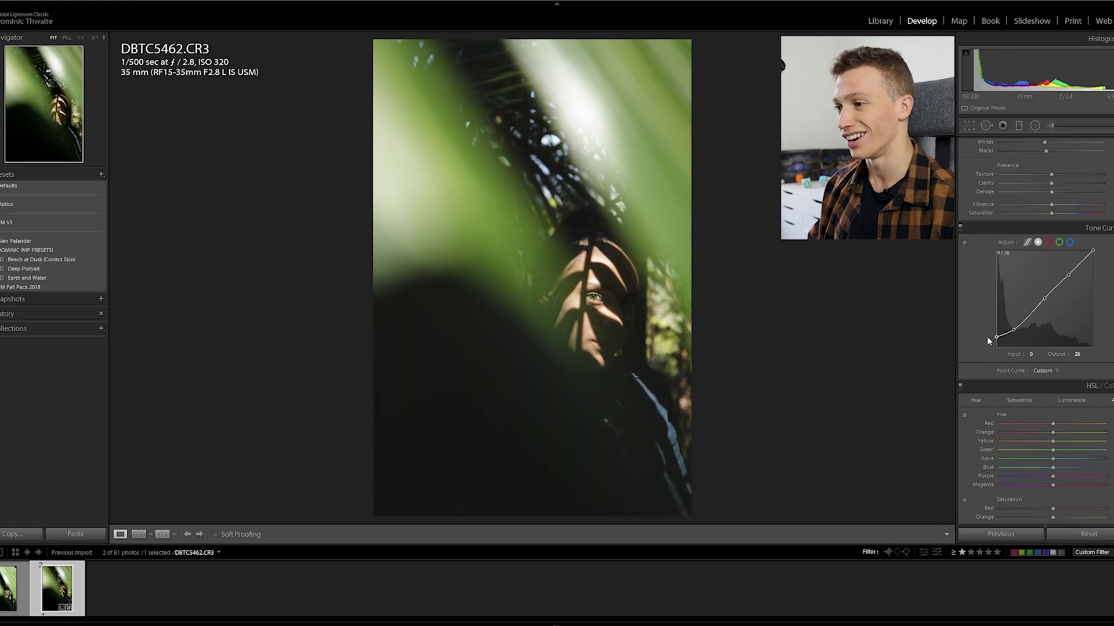
pyautogui.moveTo(986, 341); pyautogui.dragTo(984, 339)
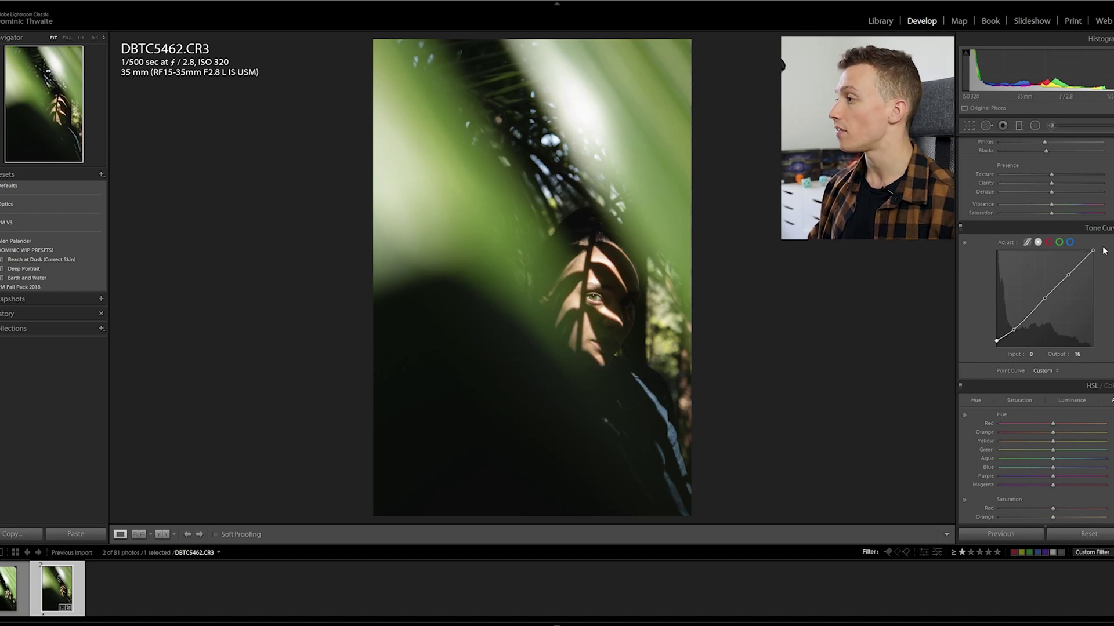
# Step: Lower the curve's highlight point to 182/177 and its white point to output 204, and reduce Exposure slightly
pyautogui.moveTo(1097, 256); pyautogui.dragTo(1065, 280)
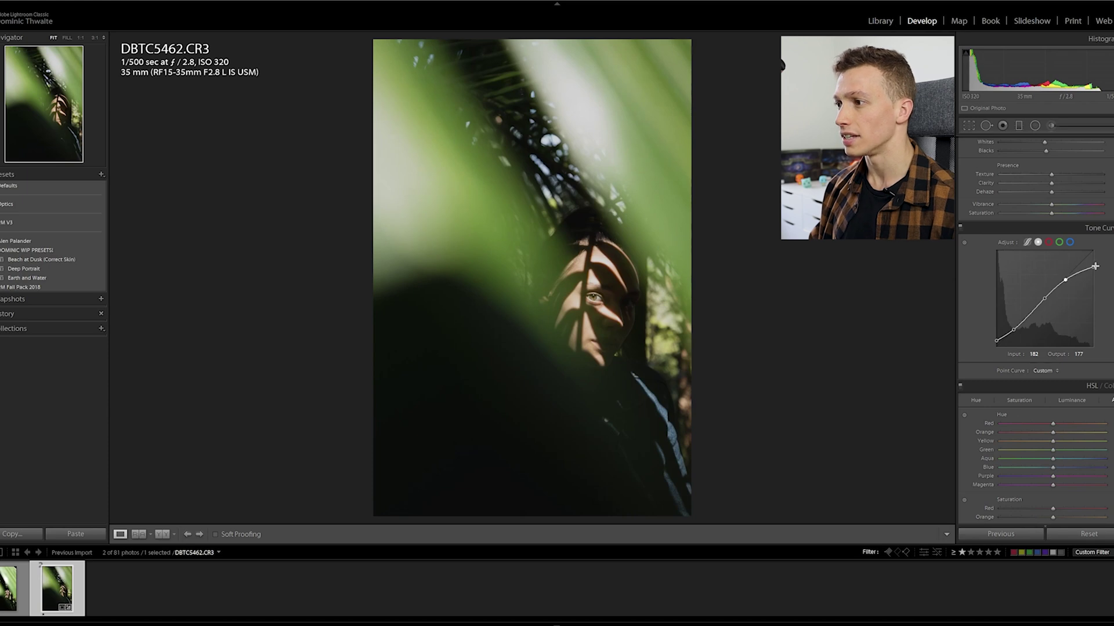
pyautogui.moveTo(1094, 270); pyautogui.dragTo(1097, 274)
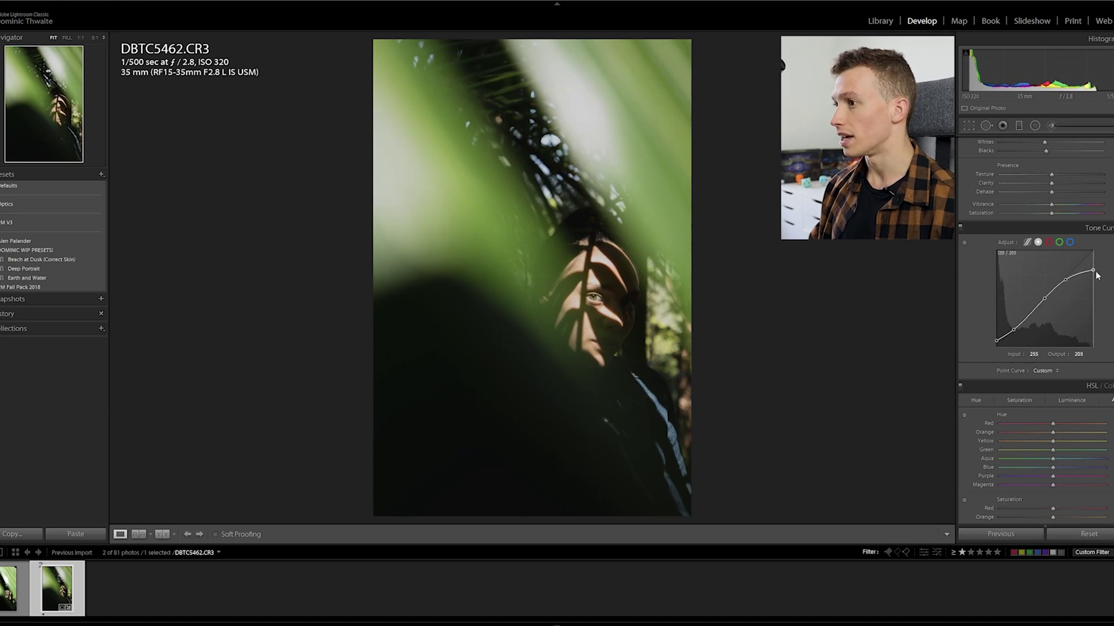
pyautogui.scroll(3, 1097, 273)
pyautogui.moveTo(1050, 198); pyautogui.dragTo(1048, 198)
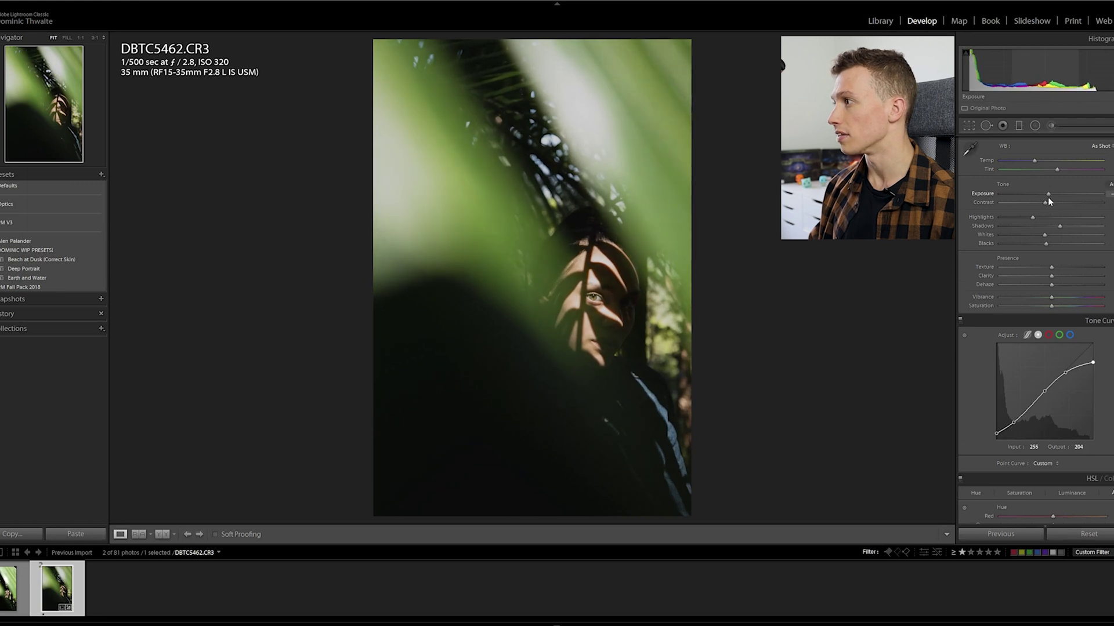
# Step: Zoom in on the face and toggle the tone curve adjustment off and on to examine its effect on the skin
pyautogui.press('z')
pyautogui.click(960, 320)
pyautogui.click(960, 320)
pyautogui.click(960, 319)
pyautogui.click(960, 319)
pyautogui.click(960, 319)
pyautogui.click(959, 320)
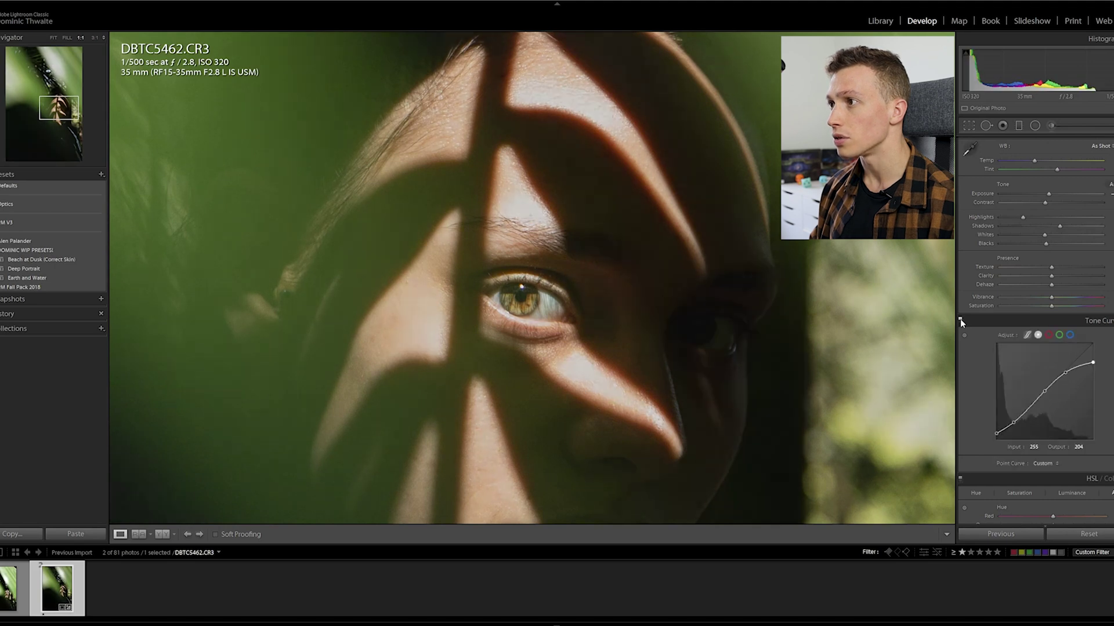
pyautogui.click(960, 320)
pyautogui.click(960, 319)
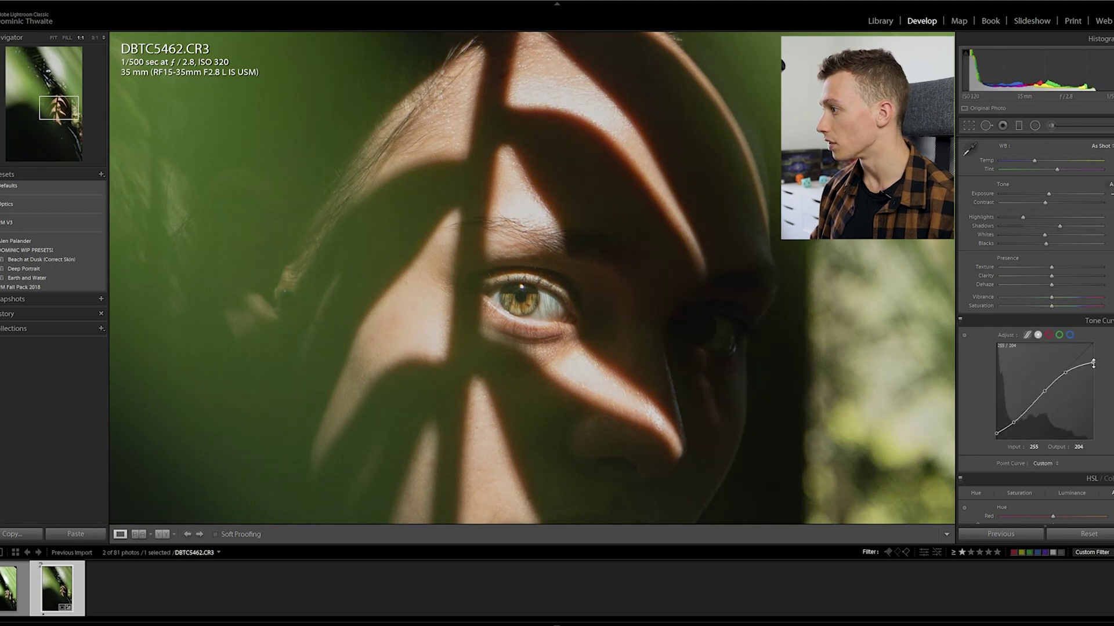
# Step: Raise the tone curve's white point and set the highlight point to input 205, output 198, checking the face close up
pyautogui.moveTo(1100, 365); pyautogui.dragTo(1105, 360)
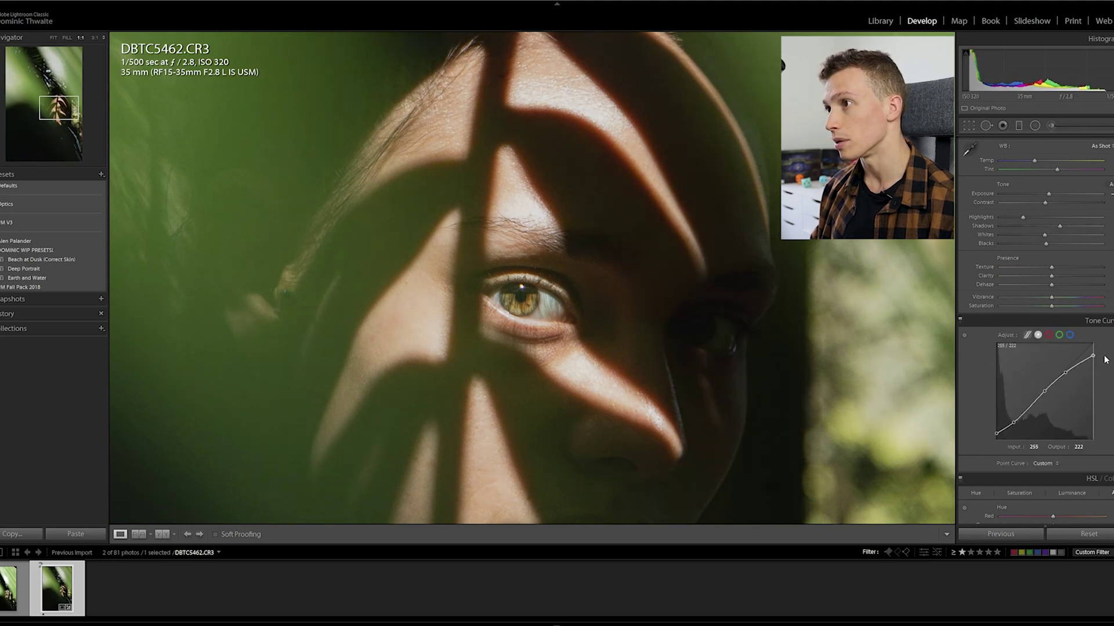
pyautogui.click(611, 298)
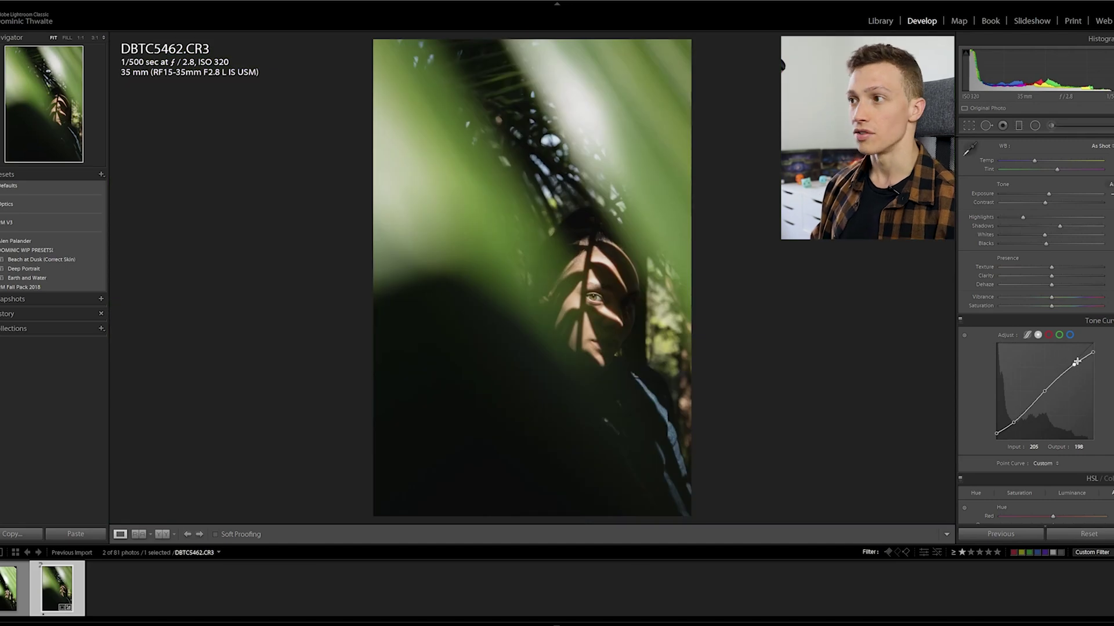
pyautogui.click(610, 298)
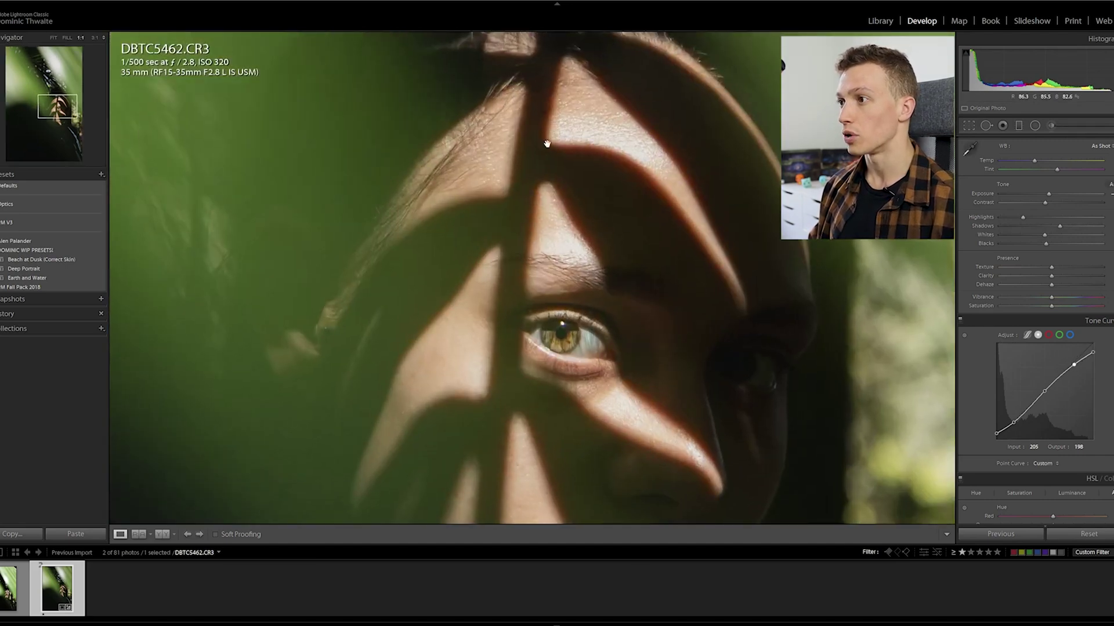
pyautogui.click(597, 240)
# Step: Switch repeatedly between the before and after versions of the whole photo to judge the tone edits
pyautogui.press('\\')
pyautogui.press('\\')
pyautogui.press('\\')
pyautogui.press('\\')
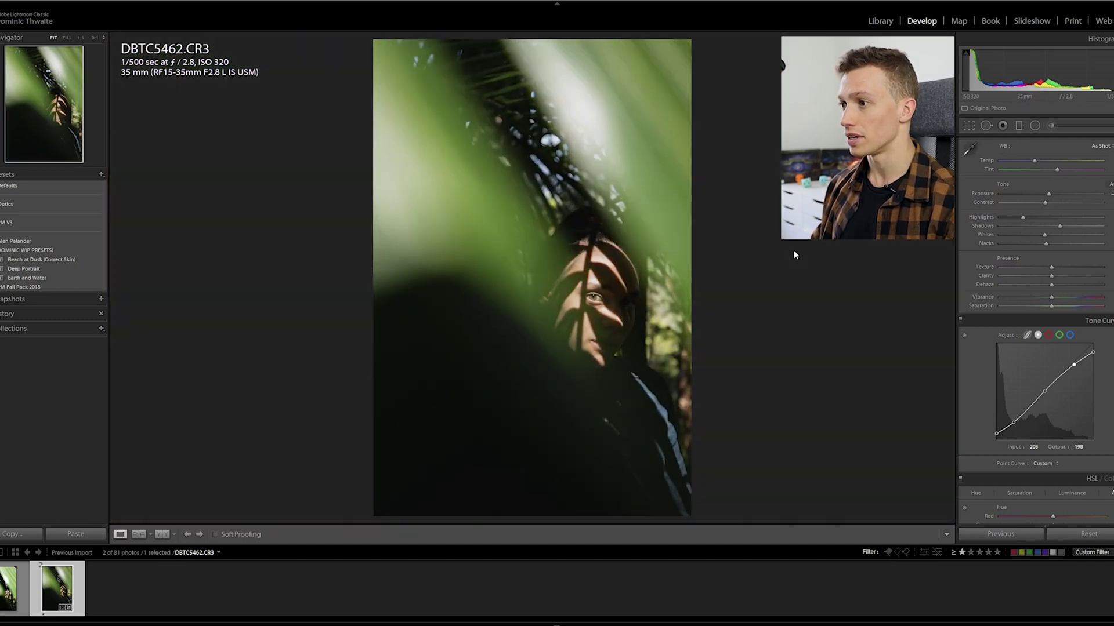
pyautogui.press('\\')
pyautogui.press('\\')
pyautogui.press('\\')
pyautogui.press('\\')
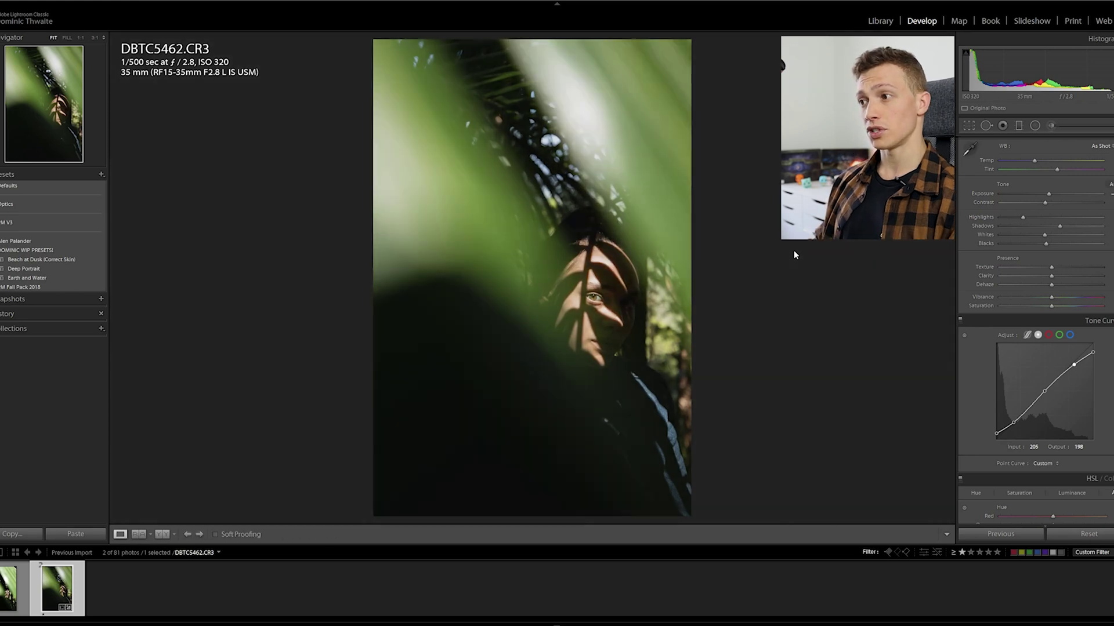
# Step: Slightly lower the Red Primary hue and saturation in the camera calibration and compare the photo with and without it
pyautogui.scroll(-10, 1036, 319)
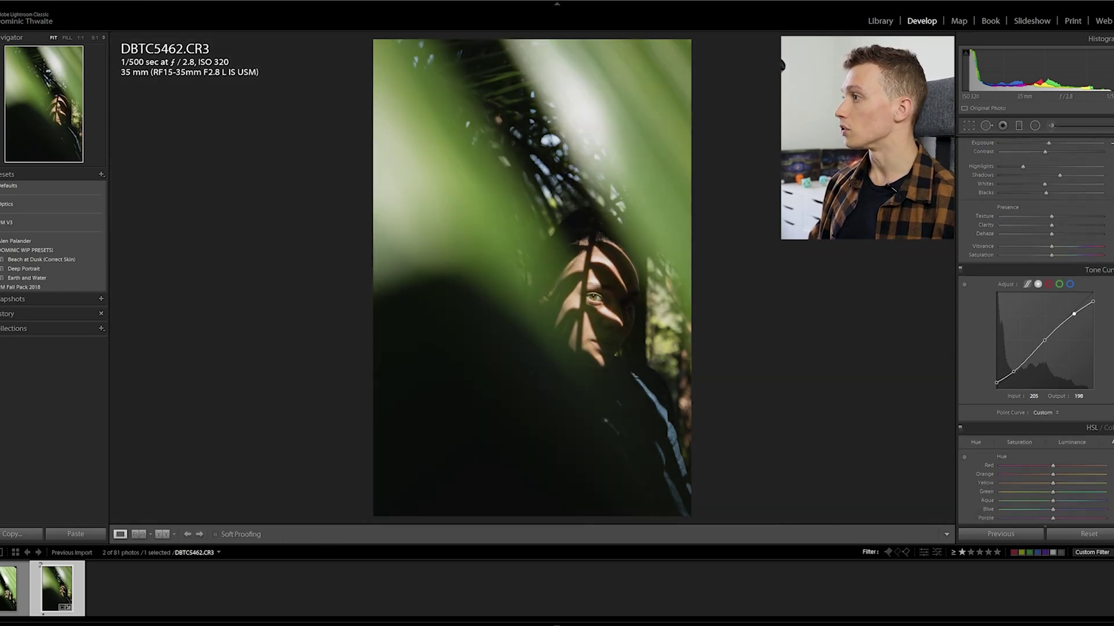
pyautogui.scroll(-8, 1095, 461)
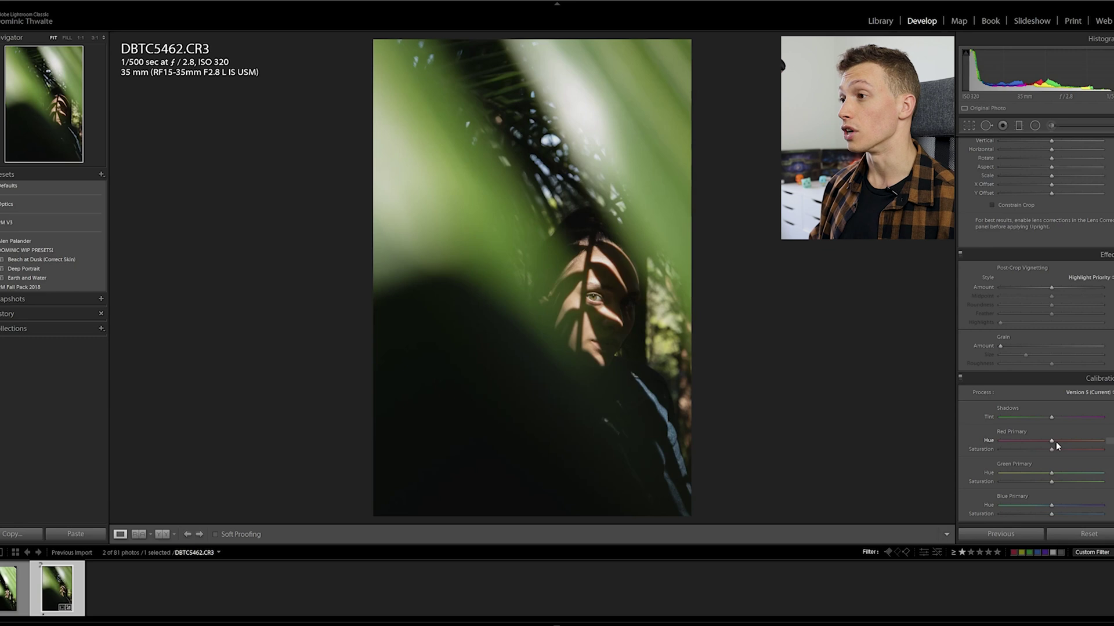
pyautogui.moveTo(991, 445); pyautogui.dragTo(1084, 449)
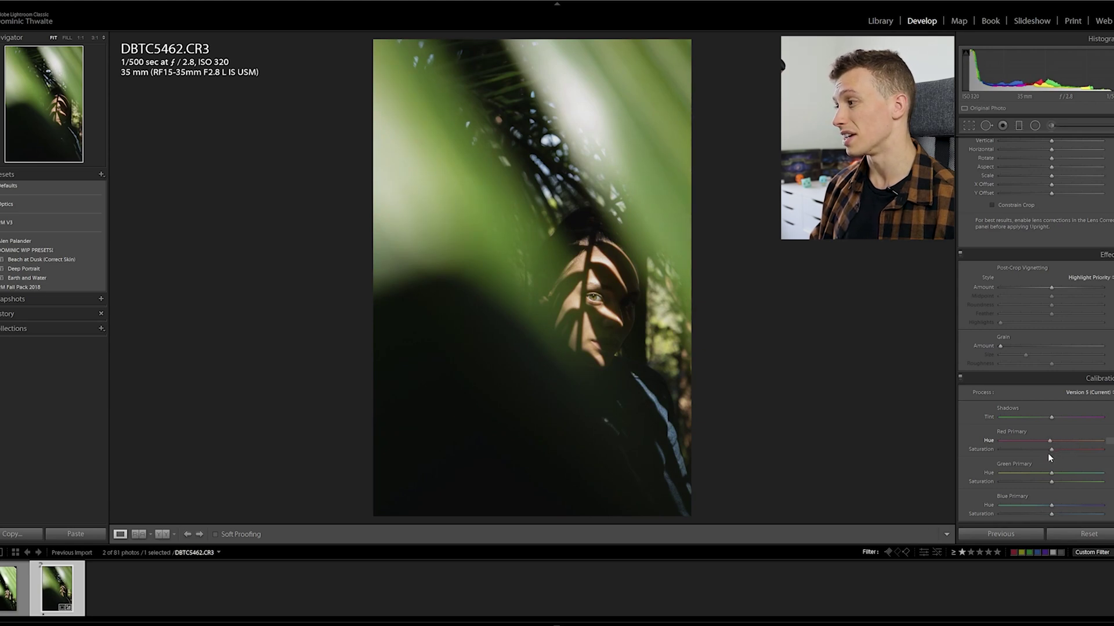
pyautogui.moveTo(1052, 451); pyautogui.dragTo(1078, 455)
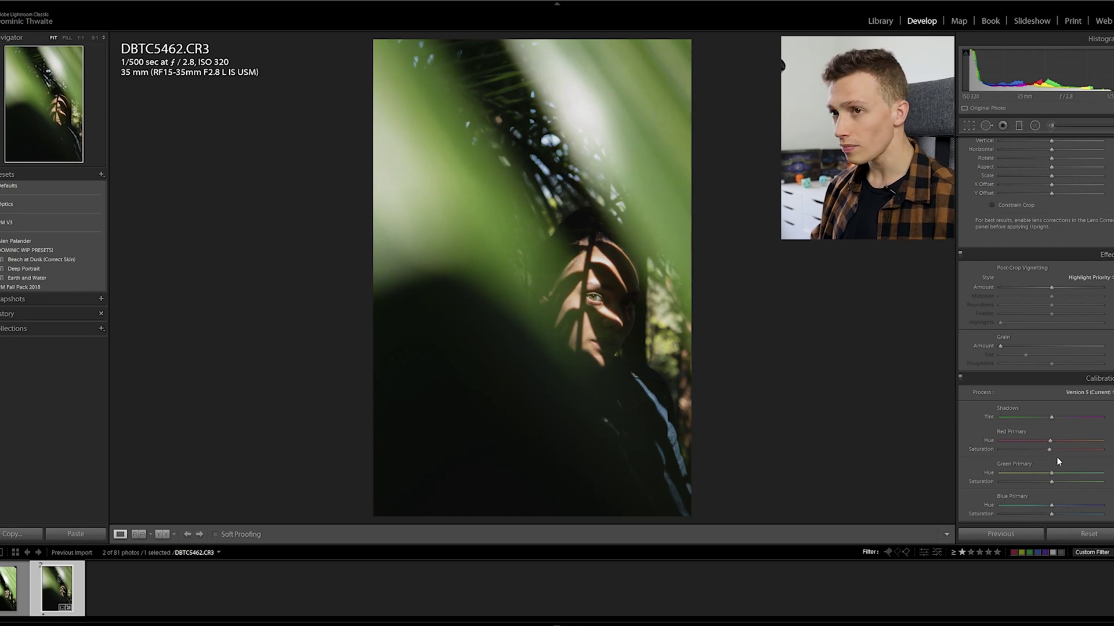
pyautogui.click(960, 378)
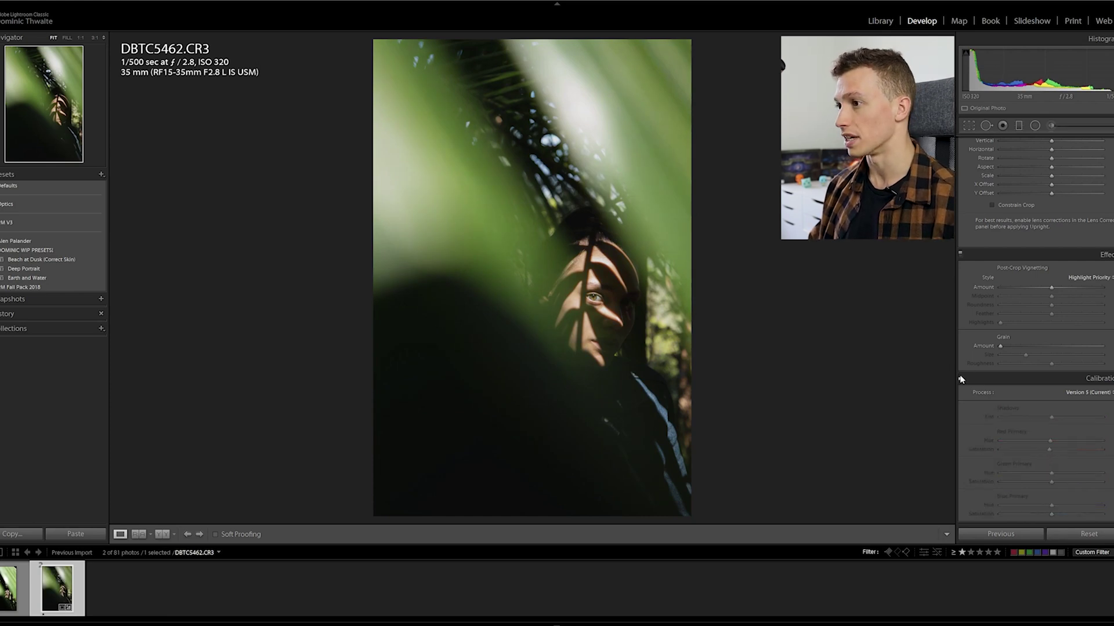
pyautogui.click(961, 378)
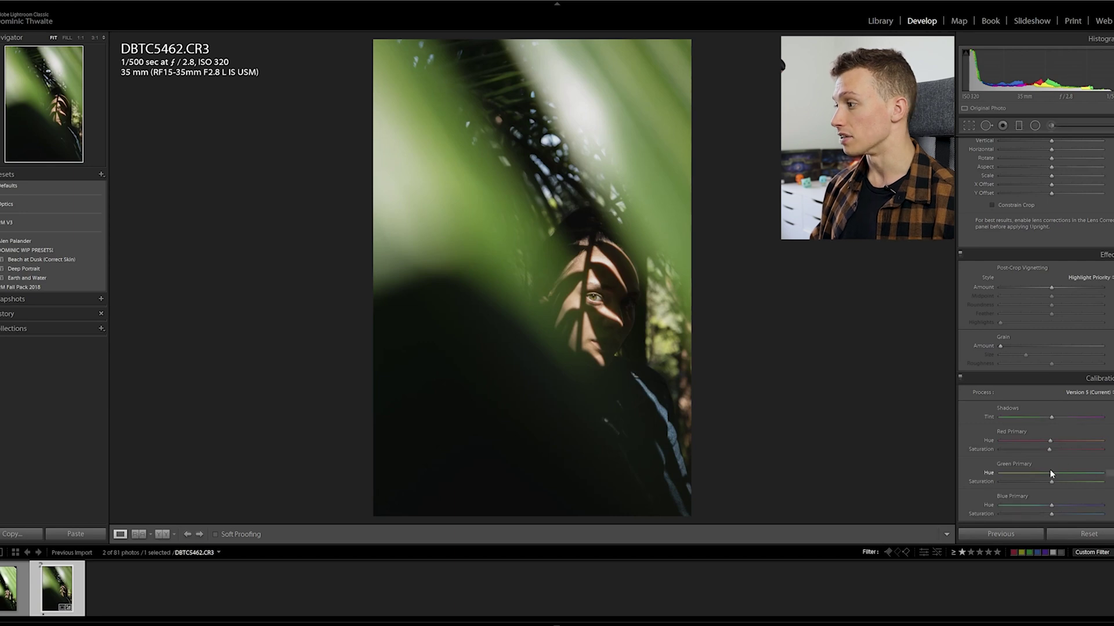
# Step: Try the Green Primary hue at its upper extreme and settle it slightly above zero
pyautogui.moveTo(1026, 476); pyautogui.dragTo(1101, 472)
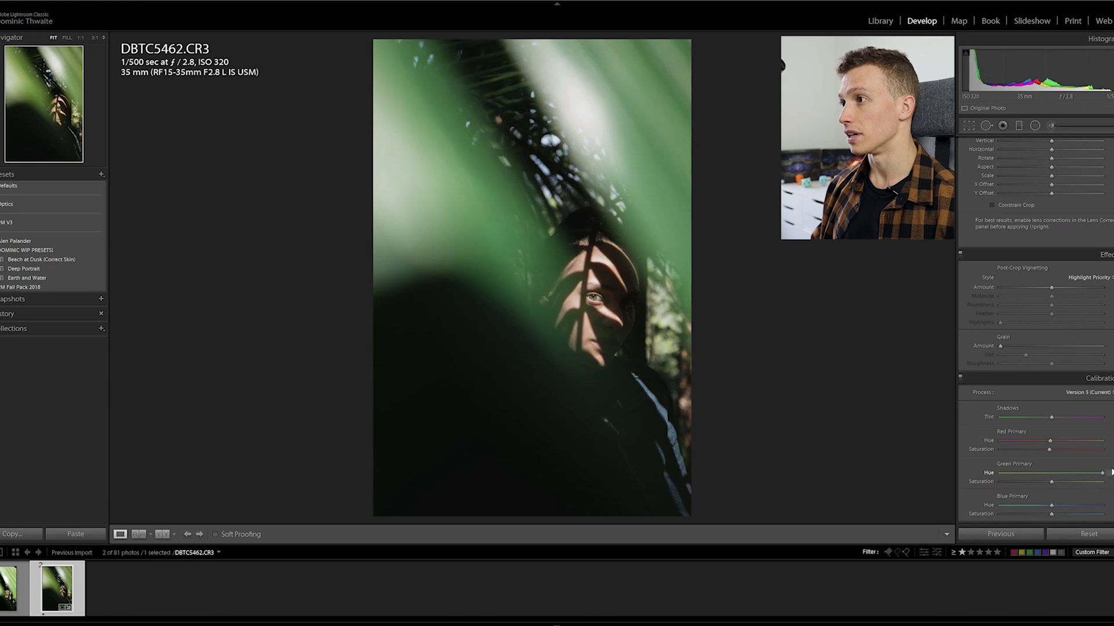
pyautogui.moveTo(1088, 475); pyautogui.dragTo(1056, 481)
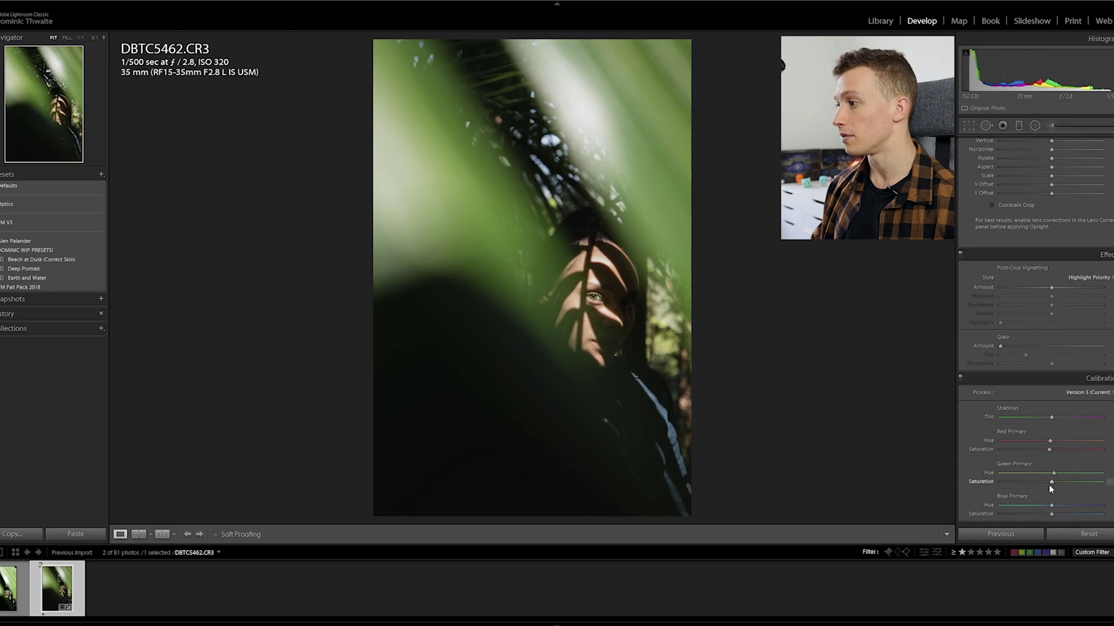
# Step: Slightly lower the Green Primary saturation, shift the Blue Primary hue down and its saturation slightly up, and compare before and after
pyautogui.moveTo(1051, 482)
pyautogui.mouseDown()
pyautogui.moveTo(1020, 483)
pyautogui.moveTo(1069, 482)
pyautogui.moveTo(1019, 483)
pyautogui.moveTo(1049, 485)
pyautogui.mouseUp()
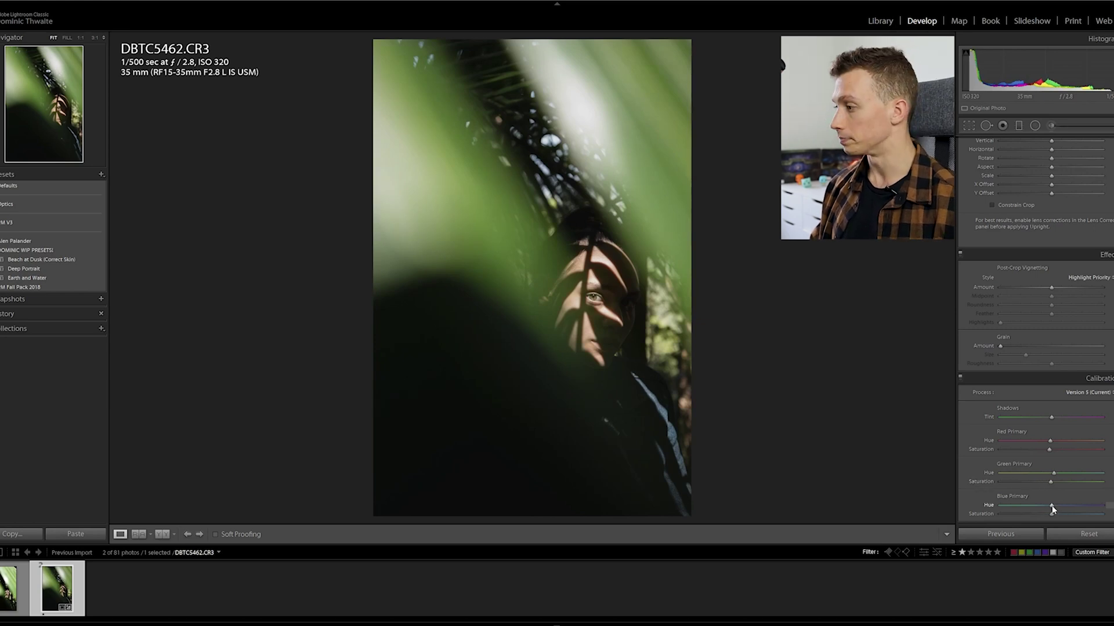
pyautogui.press('\\')
pyautogui.press('\\')
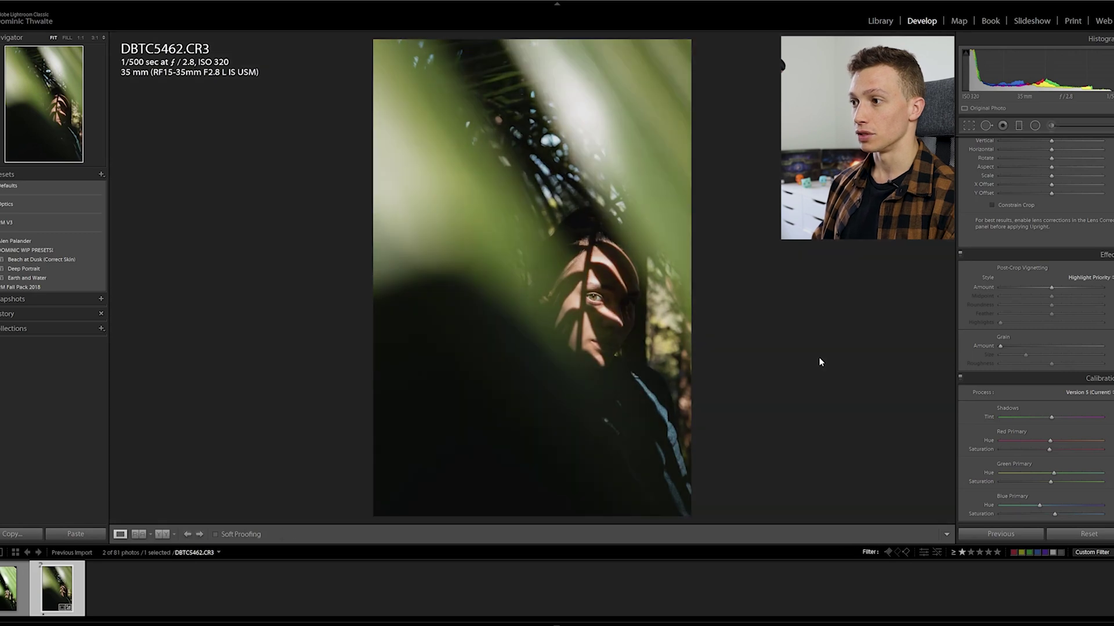
pyautogui.press('\\')
pyautogui.press('\\')
pyautogui.press('\\')
pyautogui.press('\\')
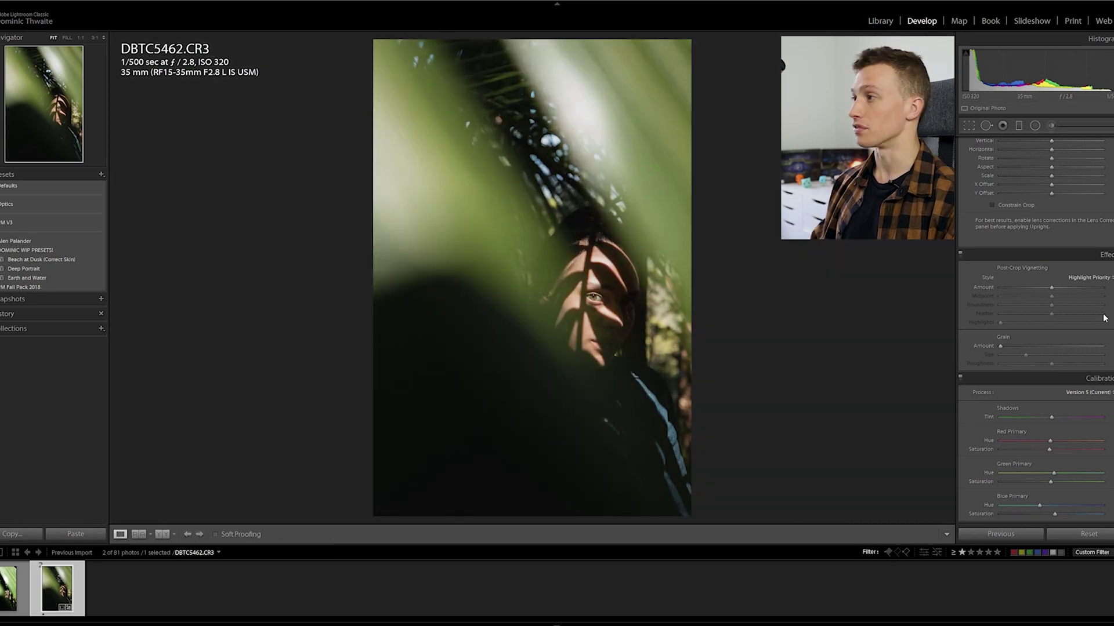
pyautogui.scroll(2, 1096, 290)
pyautogui.press('\\')
pyautogui.press('\\')
# Step: Set the tone curve's highlight point to input 198, output 189 and its white point to output 207, checking the face close up
pyautogui.scroll(10, 1096, 290)
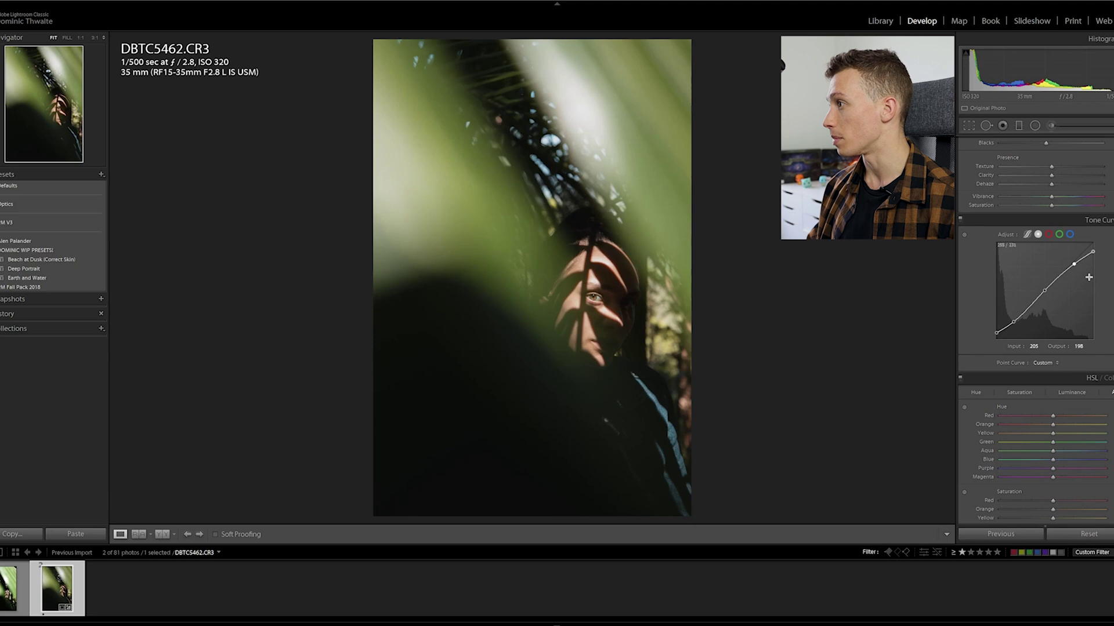
pyautogui.moveTo(1095, 257); pyautogui.dragTo(1072, 268)
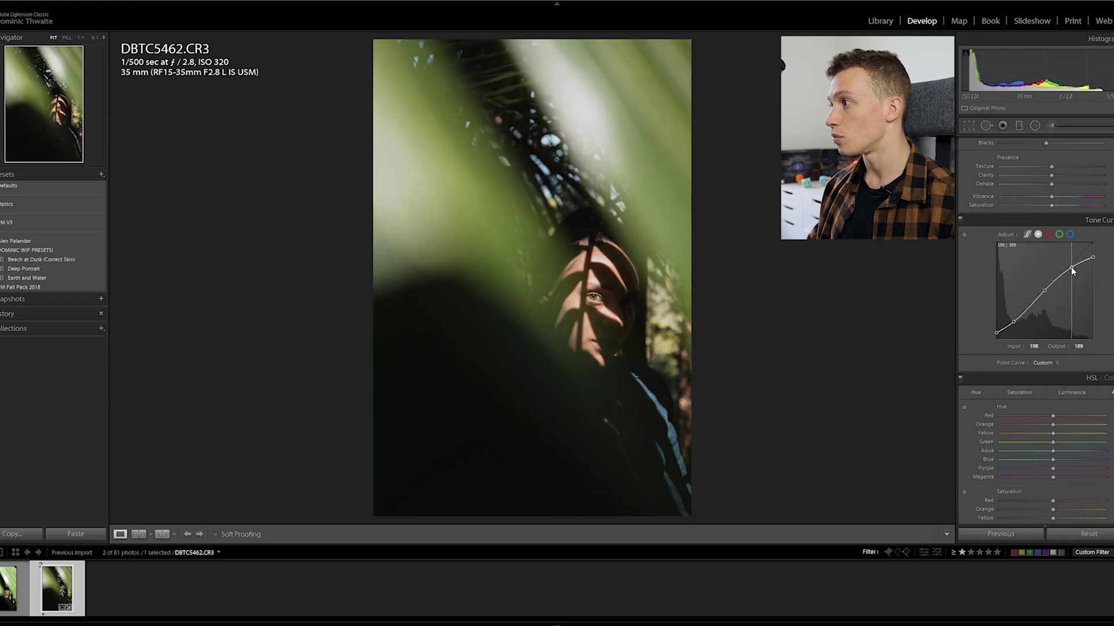
pyautogui.moveTo(1093, 258); pyautogui.dragTo(1096, 267)
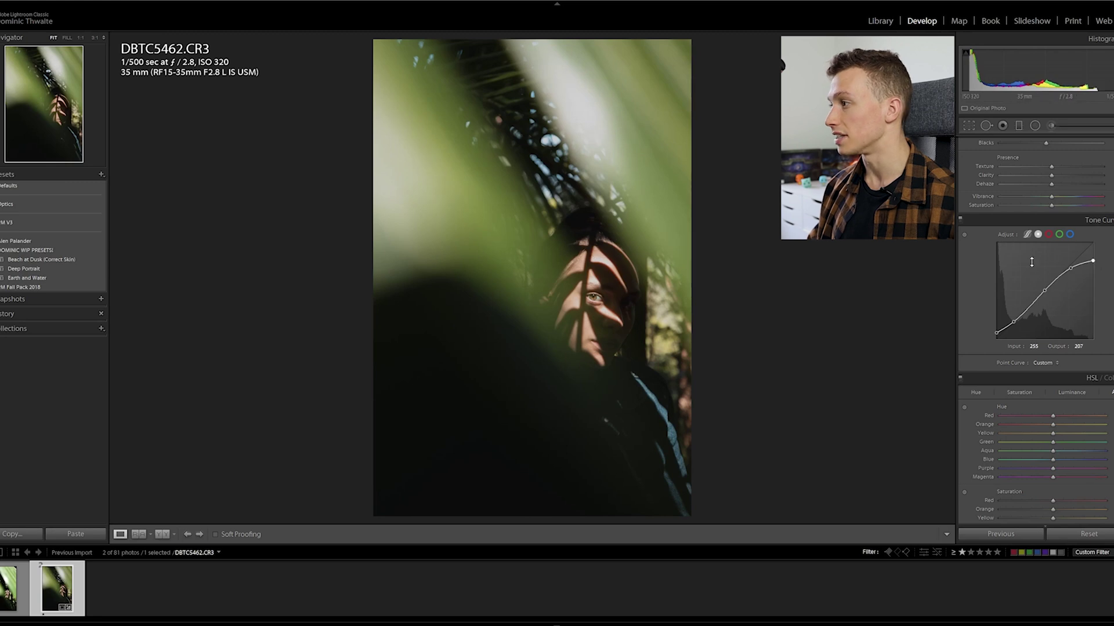
pyautogui.click(603, 264)
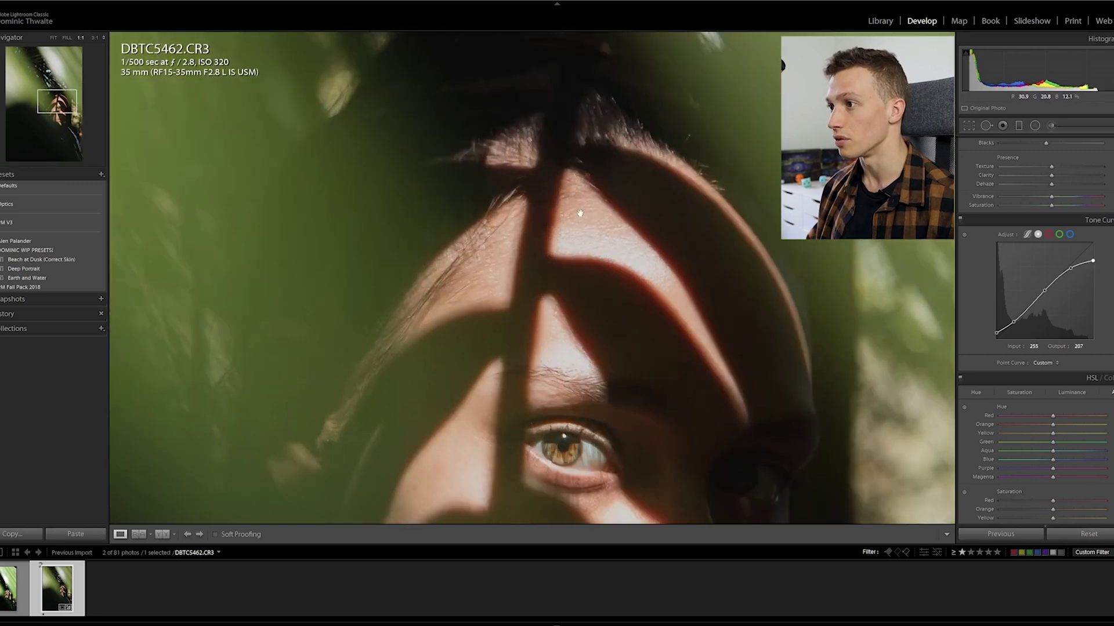
pyautogui.click(611, 261)
# Step: Compare the before and after versions of the whole photo to judge the flattened highlights
pyautogui.press('\\')
pyautogui.press('\\')
pyautogui.press('\\')
pyautogui.press('\\')
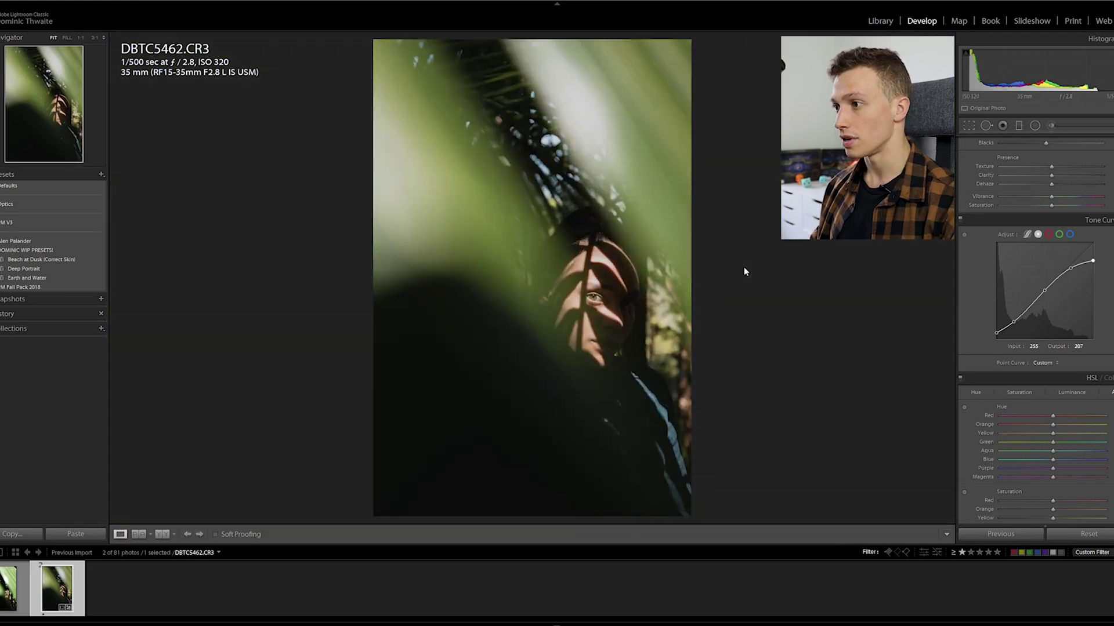
pyautogui.press('\\')
pyautogui.press('\\')
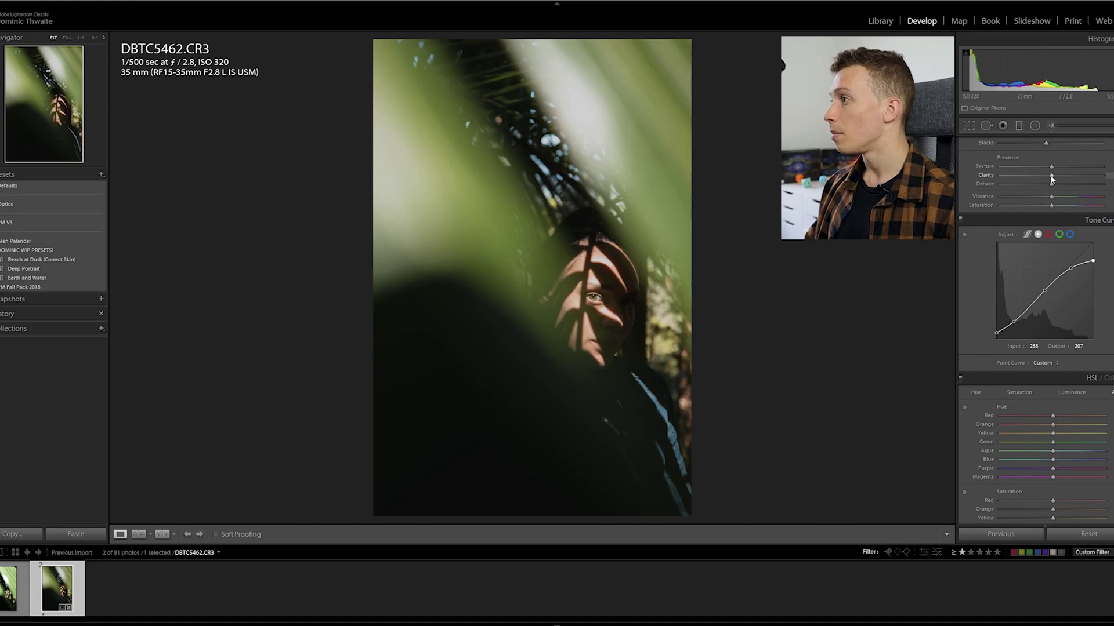
# Step: Slightly reduce Clarity and Dehaze, and set the tone curve's black point to output 20
pyautogui.moveTo(1060, 177); pyautogui.dragTo(1028, 178)
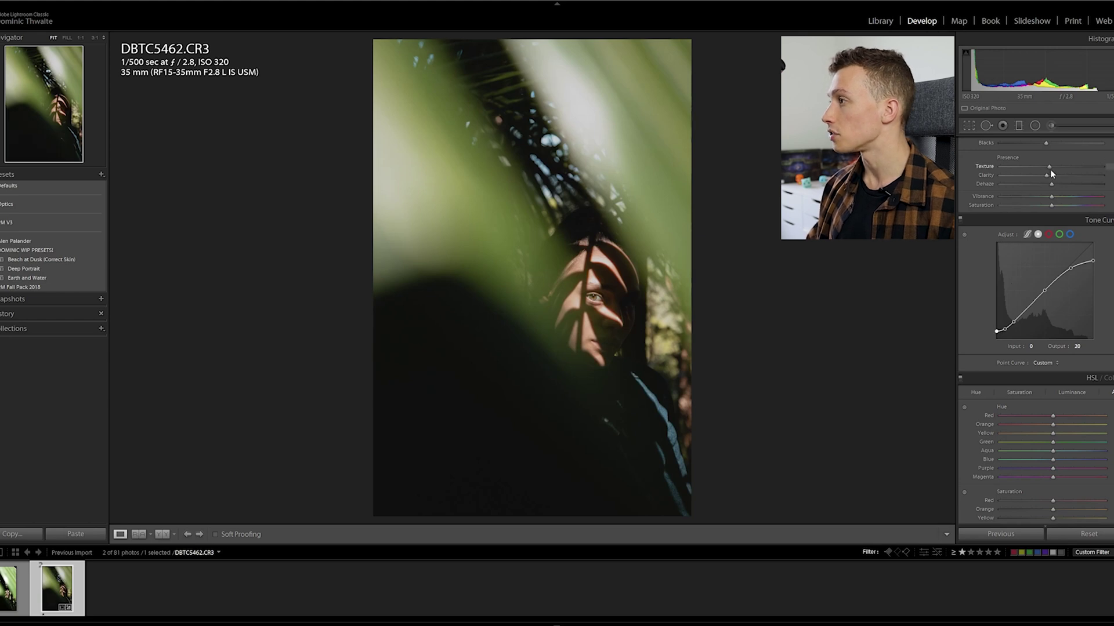
pyautogui.moveTo(1051, 184)
pyautogui.mouseDown()
pyautogui.moveTo(1075, 192)
pyautogui.moveTo(1035, 193)
pyautogui.moveTo(1072, 194)
pyautogui.moveTo(1042, 199)
pyautogui.moveTo(1068, 197)
pyautogui.moveTo(1052, 203)
pyautogui.mouseUp()
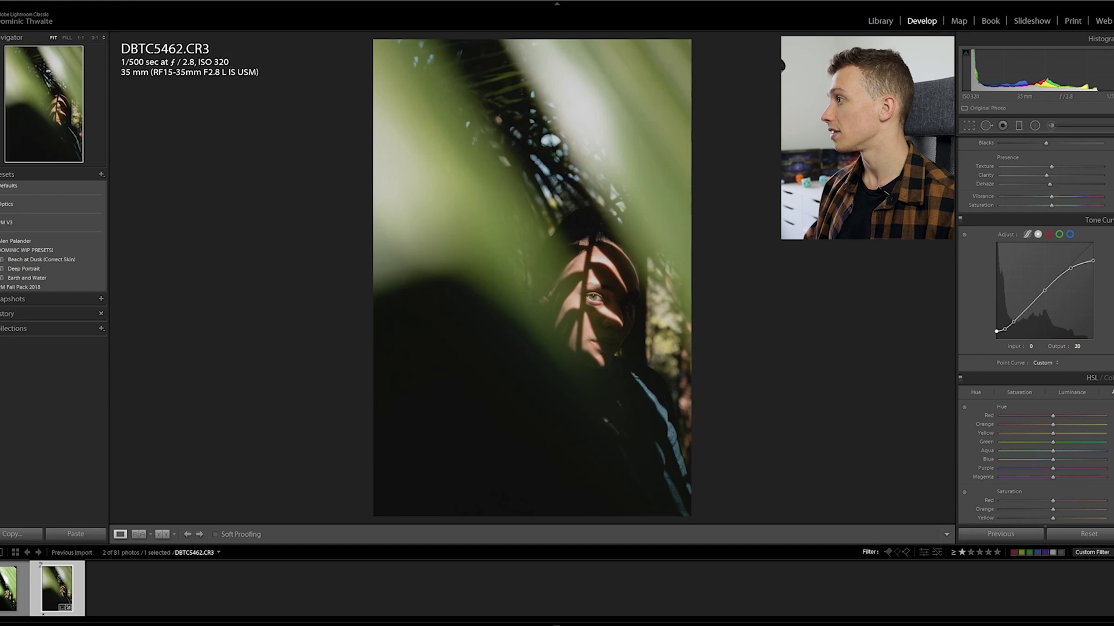
# Step: Try a warmer white balance temperature, undo it, and apply only a very slight warm shift
pyautogui.scroll(3, 1035, 331)
pyautogui.moveTo(1036, 201); pyautogui.dragTo(1041, 205)
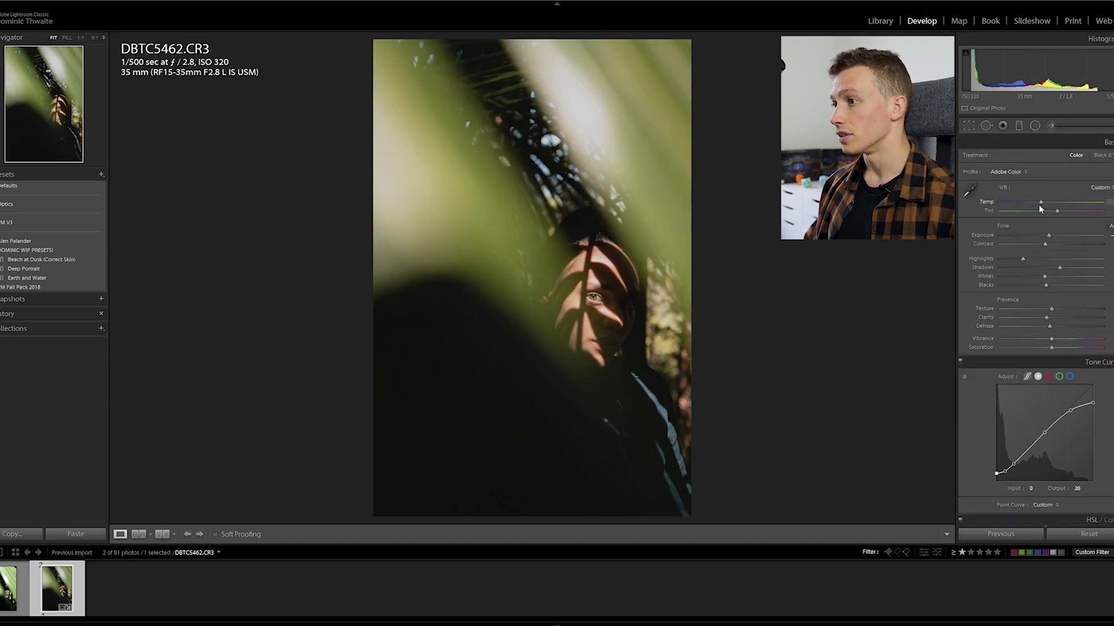
pyautogui.hotkey('ctrl', 'z')
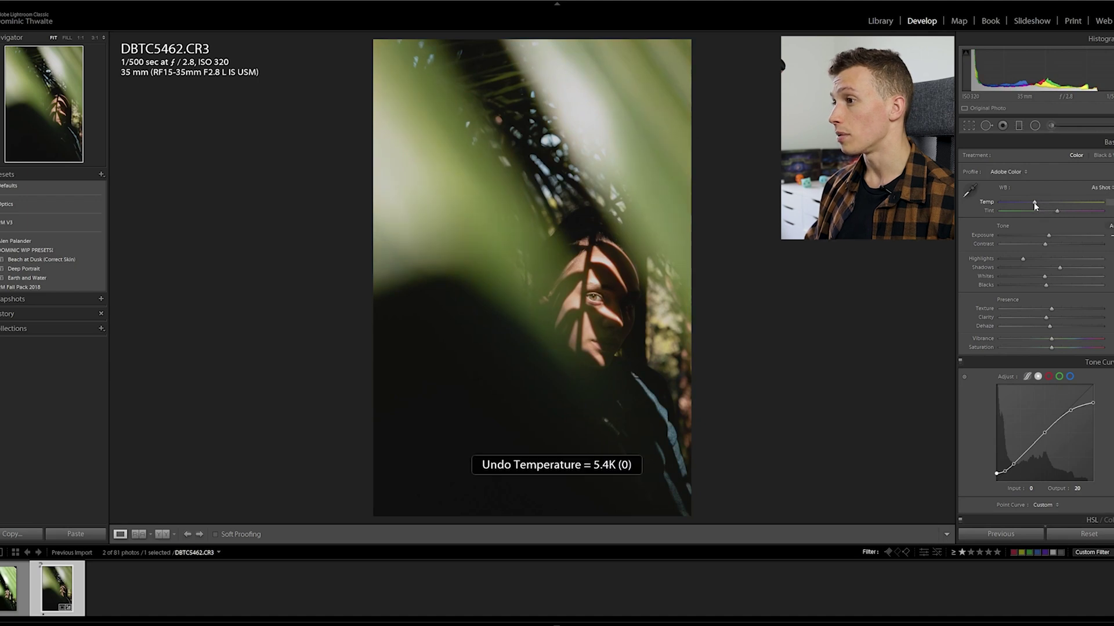
pyautogui.click(1035, 203)
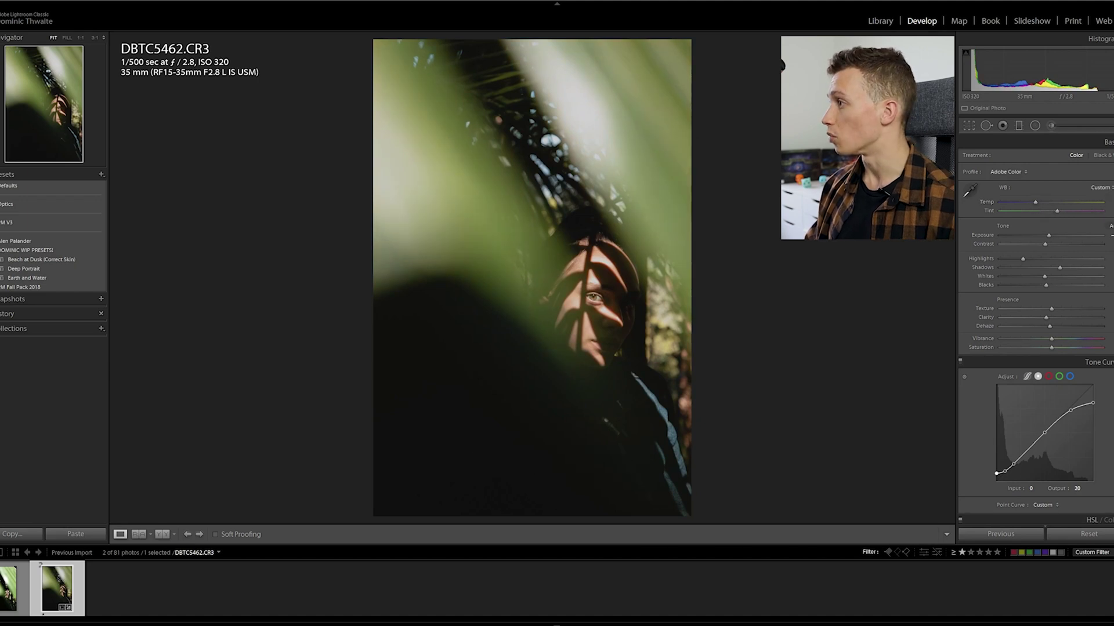
# Step: Try the Orange hue in the HSL adjustments and settle it just below zero while viewing the face close up
pyautogui.scroll(-10, 981, 168)
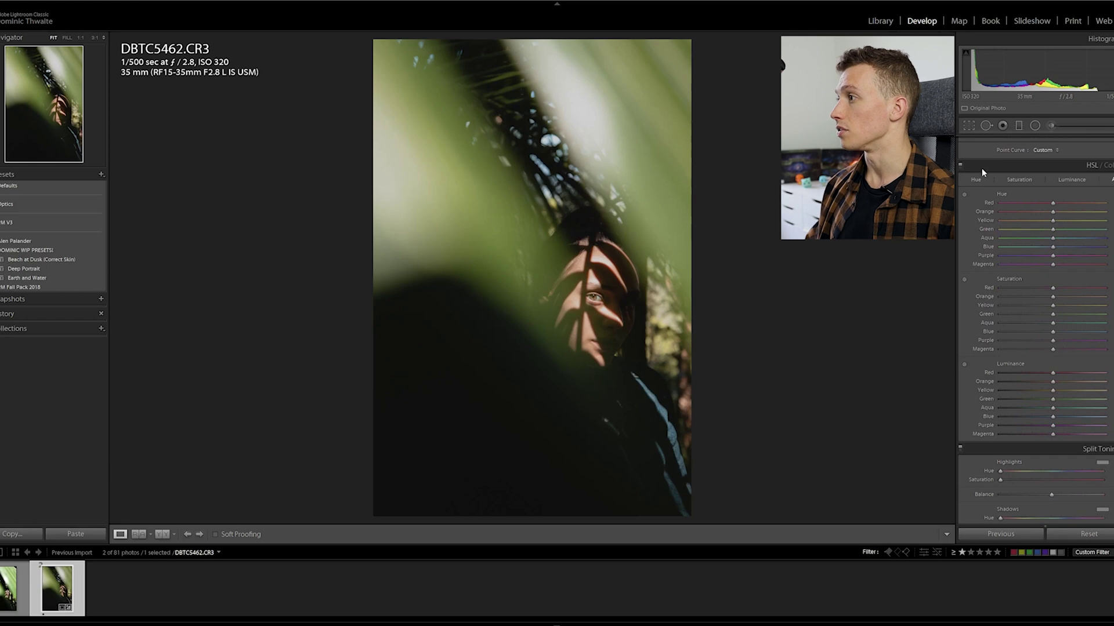
pyautogui.moveTo(1052, 204); pyautogui.dragTo(1032, 204)
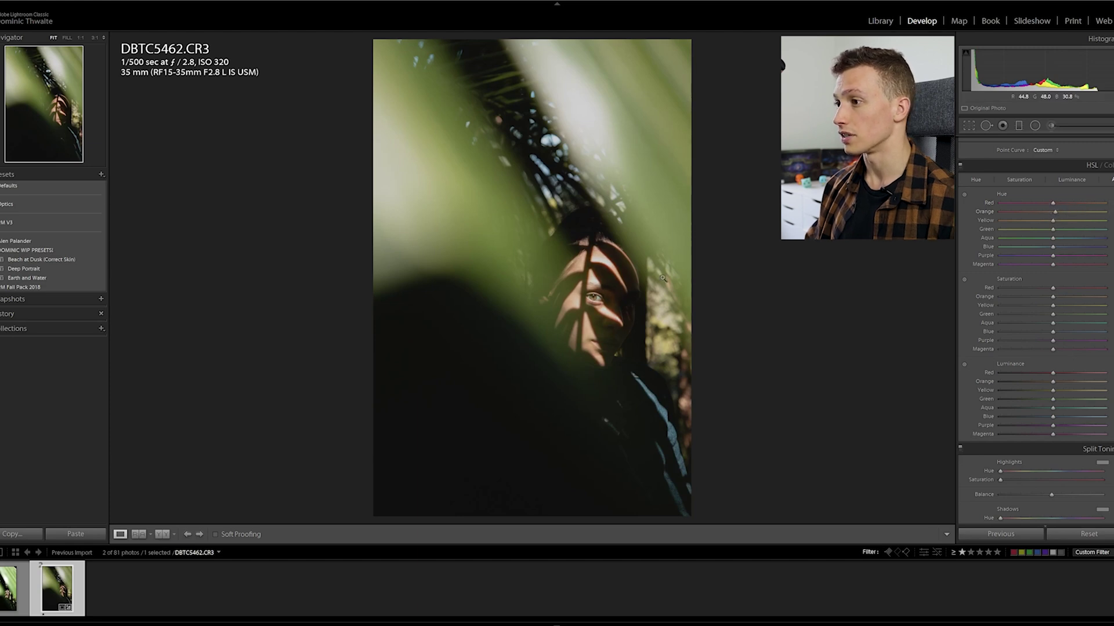
pyautogui.press('z')
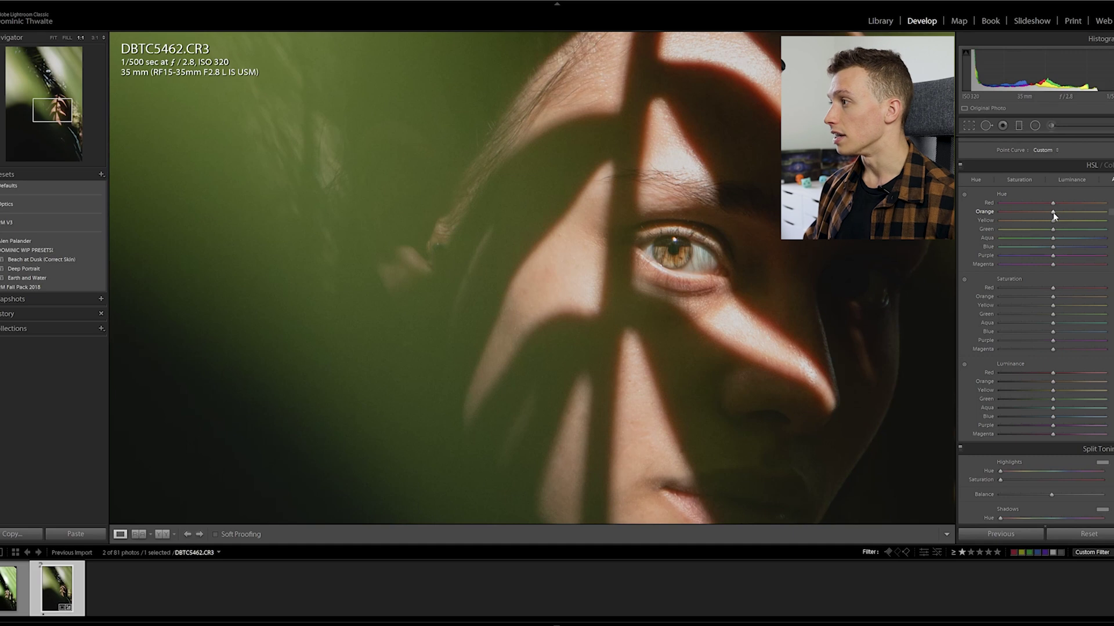
pyautogui.moveTo(1055, 211); pyautogui.dragTo(1054, 213)
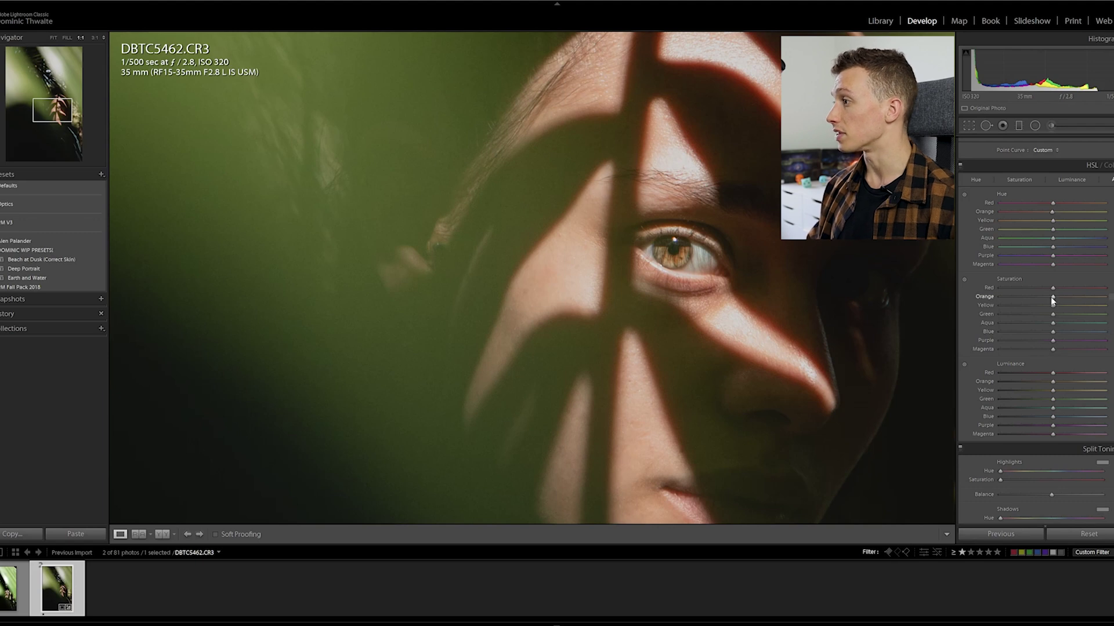
# Step: Lower the Orange saturation slightly and the Orange luminance moderately, then view the whole photo
pyautogui.moveTo(1053, 297); pyautogui.dragTo(1044, 301)
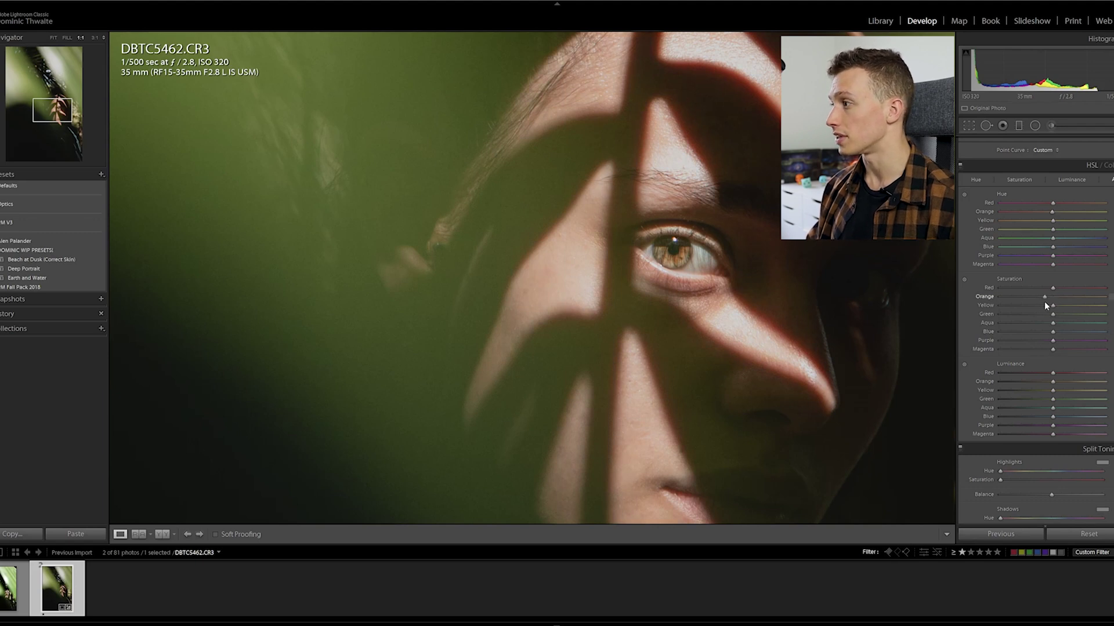
pyautogui.moveTo(1051, 381); pyautogui.dragTo(1042, 383)
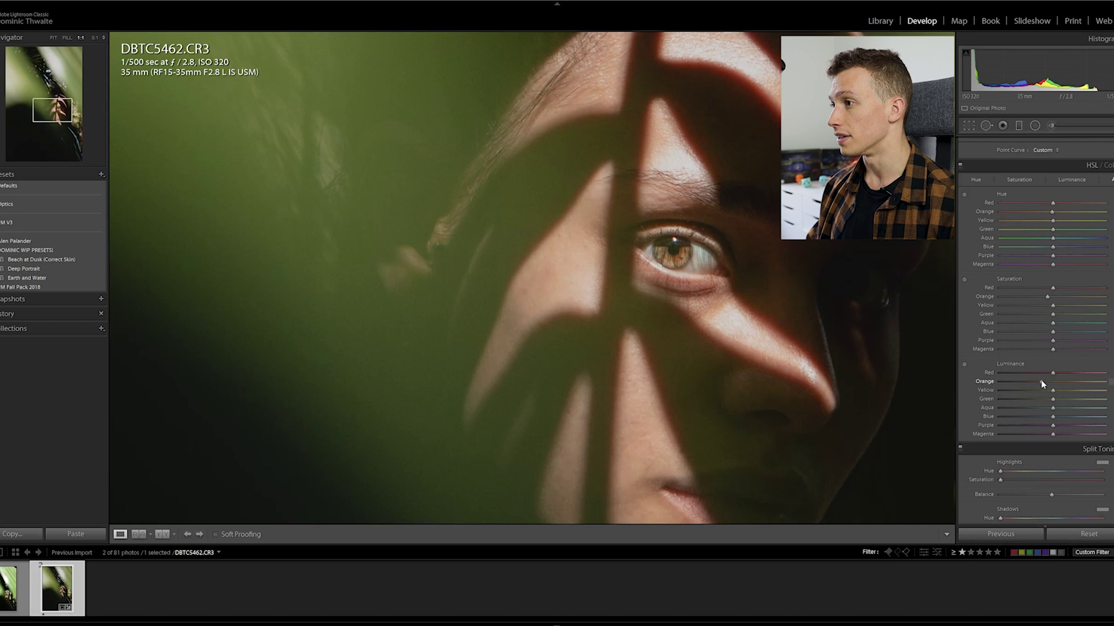
pyautogui.click(847, 333)
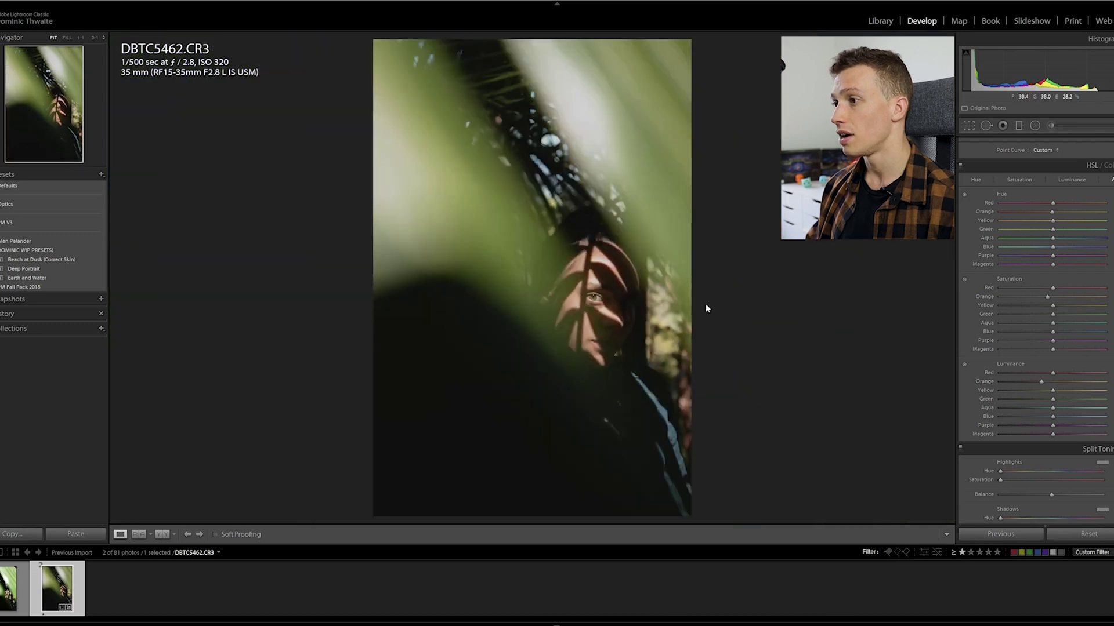
# Step: Compare the photo with and without the HSL adjustments and ease the Orange saturation and luminance back towards zero
pyautogui.click(960, 166)
pyautogui.click(960, 167)
pyautogui.click(960, 166)
pyautogui.click(960, 167)
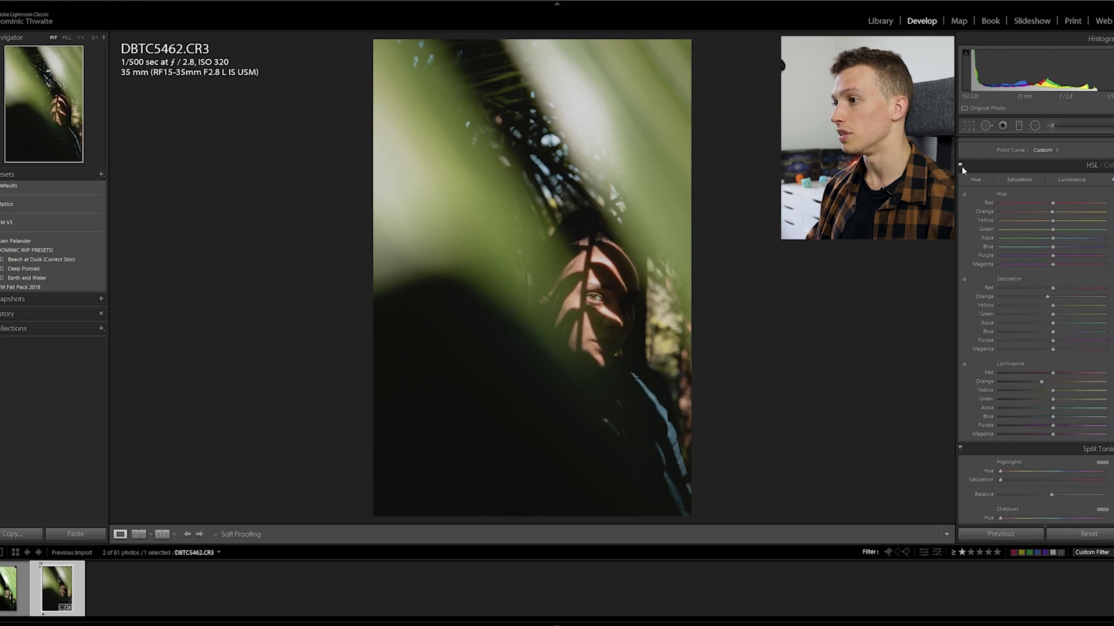
pyautogui.click(1052, 297)
pyautogui.moveTo(1053, 297); pyautogui.dragTo(1051, 297)
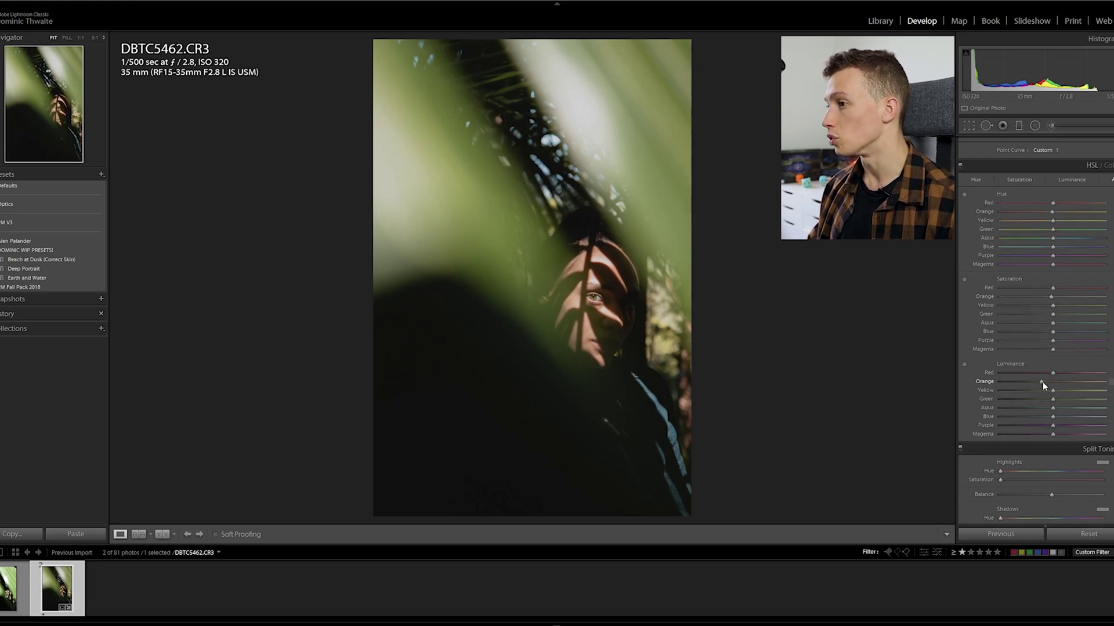
pyautogui.moveTo(1042, 381); pyautogui.dragTo(1045, 382)
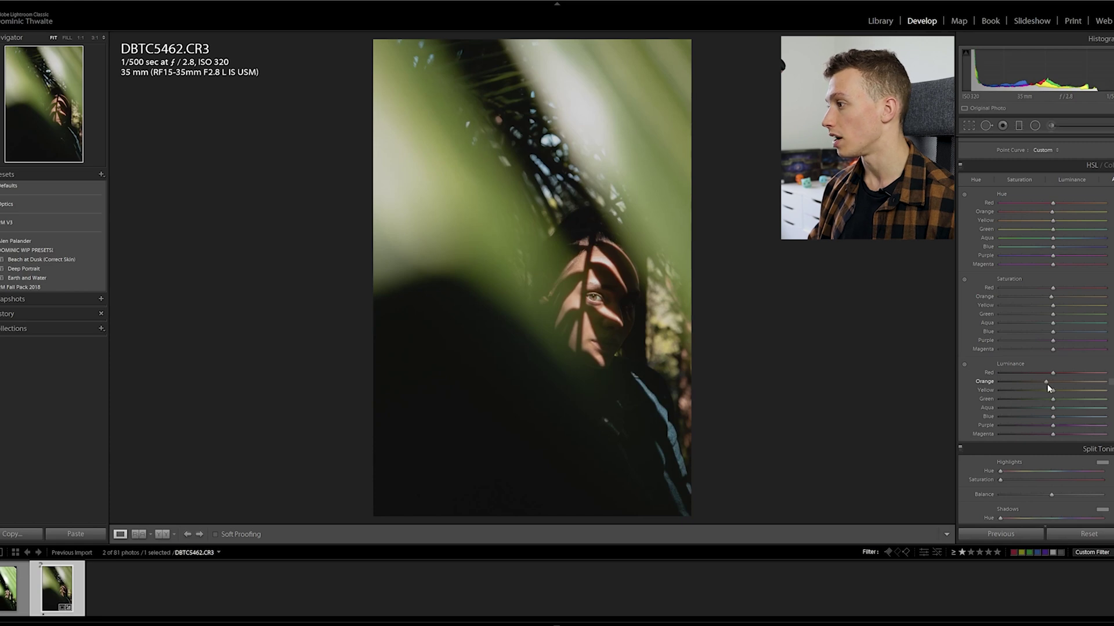
# Step: Try a strongly lowered Yellow hue and settle it moderately below zero
pyautogui.moveTo(1054, 223); pyautogui.dragTo(1012, 226)
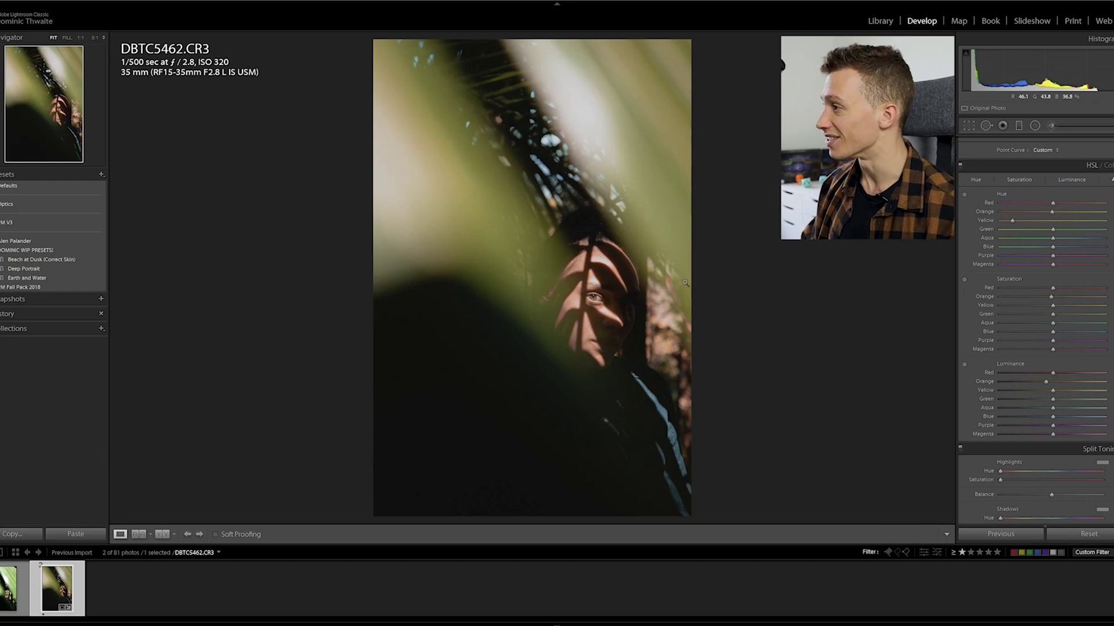
pyautogui.moveTo(1012, 220); pyautogui.dragTo(1054, 221)
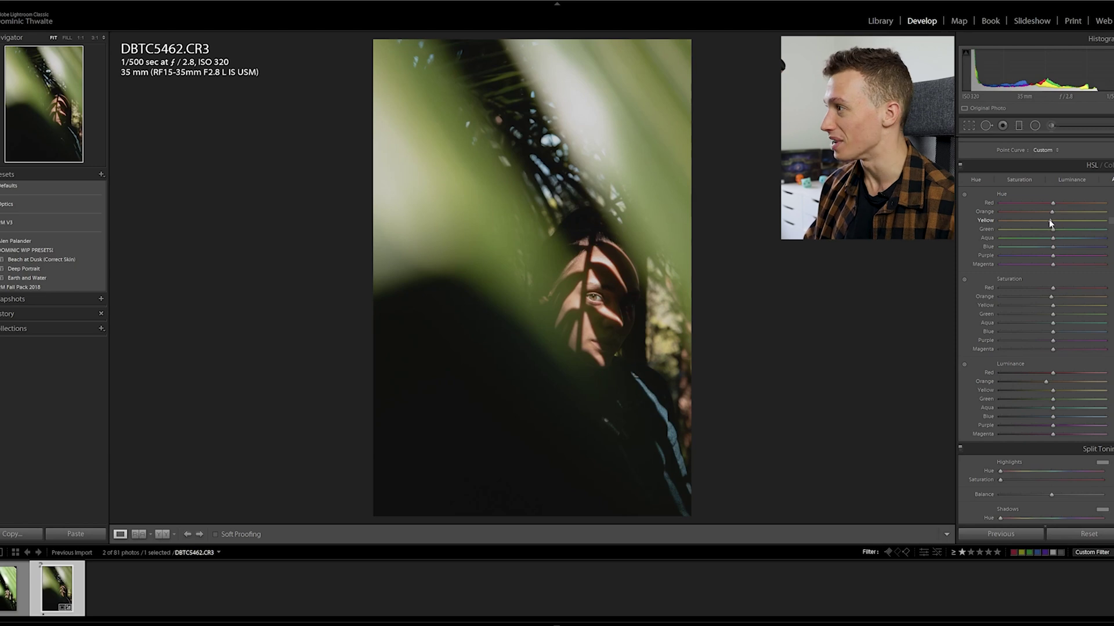
pyautogui.moveTo(1048, 220); pyautogui.dragTo(1040, 225)
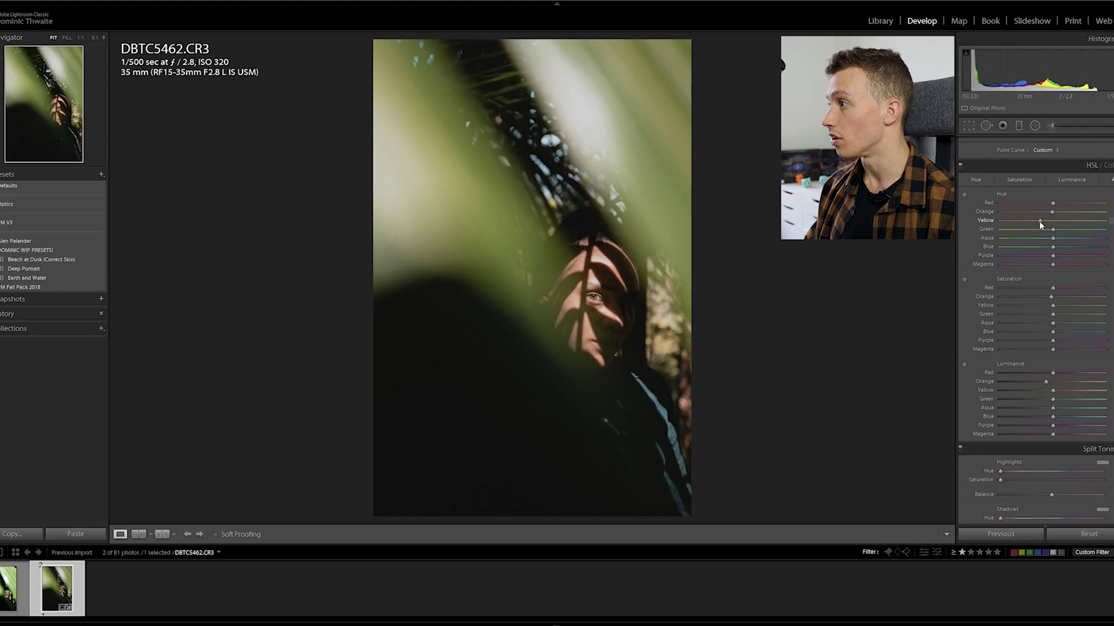
# Step: Try a strongly lowered Yellow saturation, settle it moderately below zero and check the face close up
pyautogui.click(1025, 307)
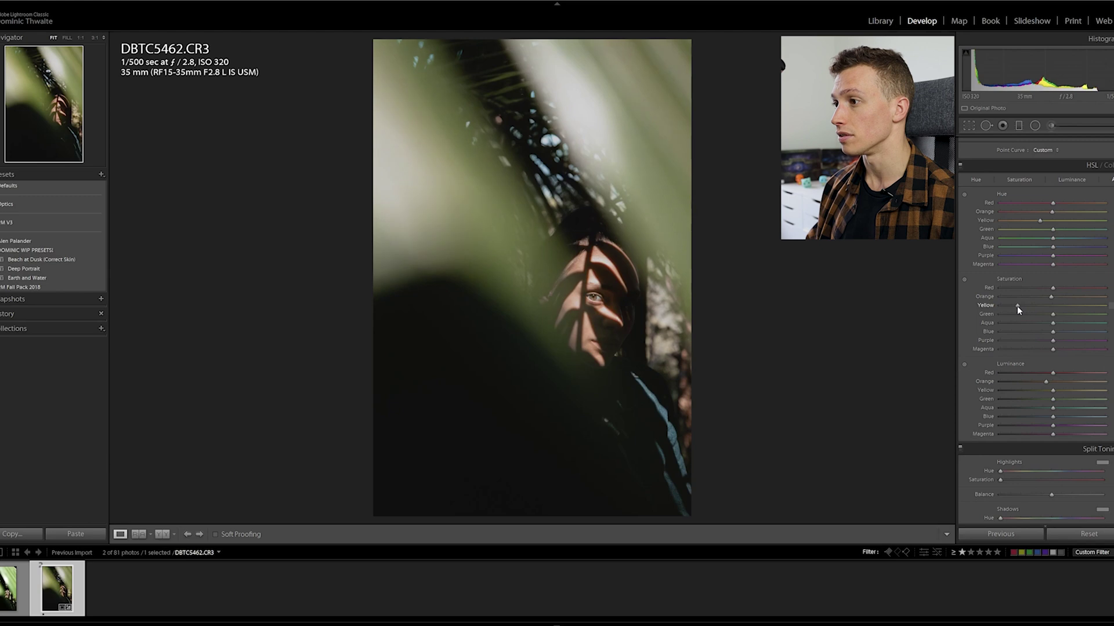
pyautogui.moveTo(1032, 305)
pyautogui.mouseDown()
pyautogui.moveTo(996, 306)
pyautogui.moveTo(1039, 305)
pyautogui.mouseUp()
pyautogui.click(569, 319)
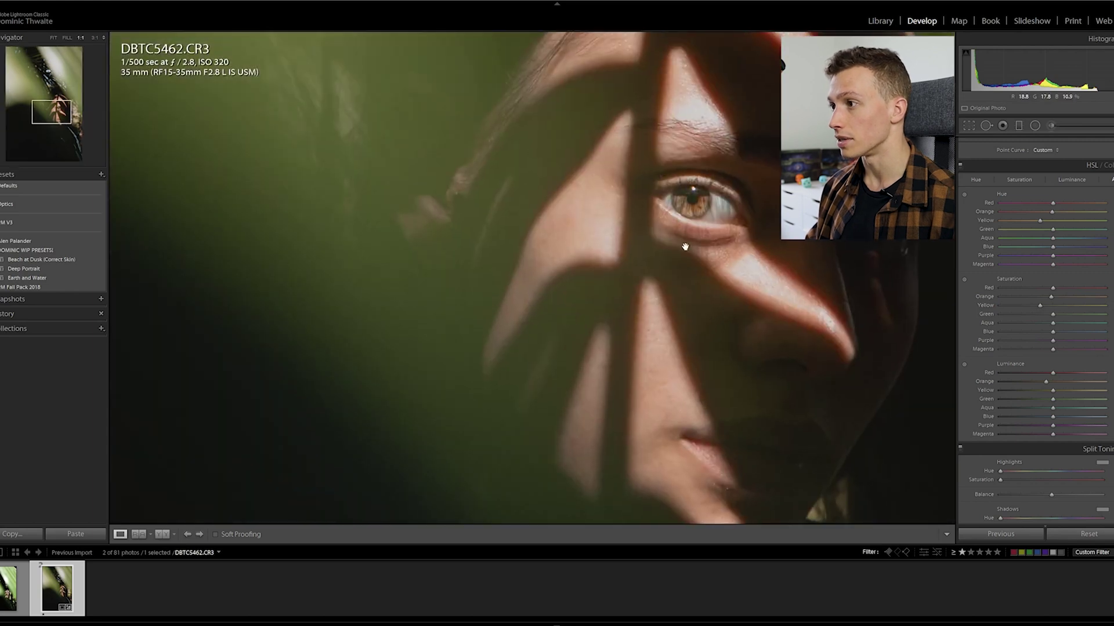
pyautogui.click(804, 303)
# Step: Compare the before and after versions of the photo and raise the Orange luminance to just below zero
pyautogui.press('\\')
pyautogui.press('\\')
pyautogui.press('\\')
pyautogui.press('\\')
pyautogui.press('\\')
pyautogui.press('\\')
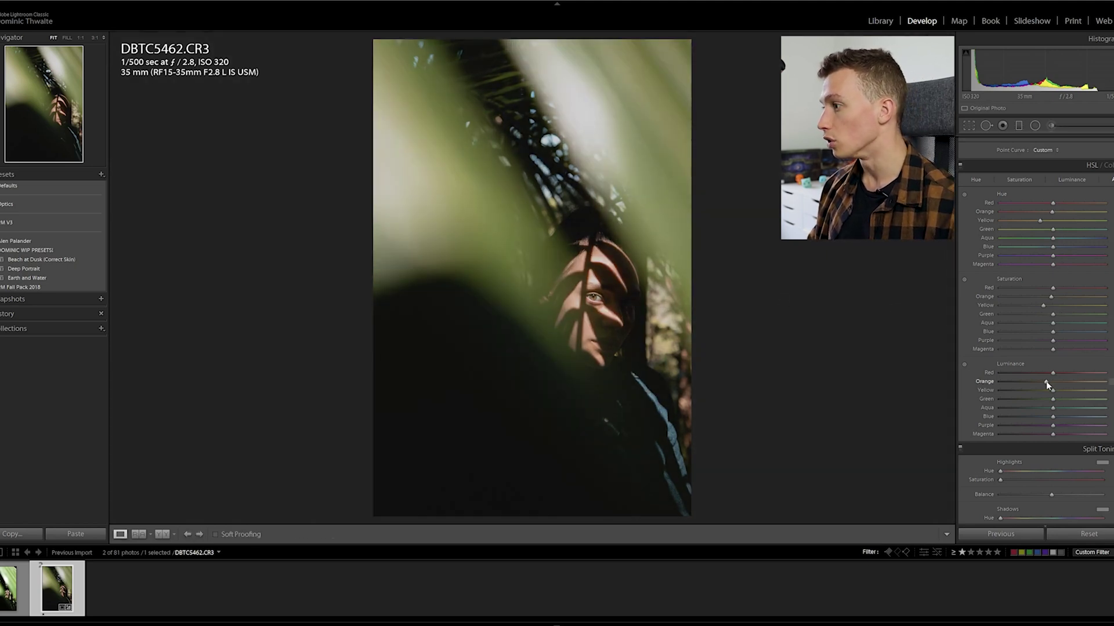
pyautogui.moveTo(1050, 385)
pyautogui.mouseDown()
pyautogui.moveTo(1060, 384)
pyautogui.moveTo(1050, 385)
pyautogui.mouseUp()
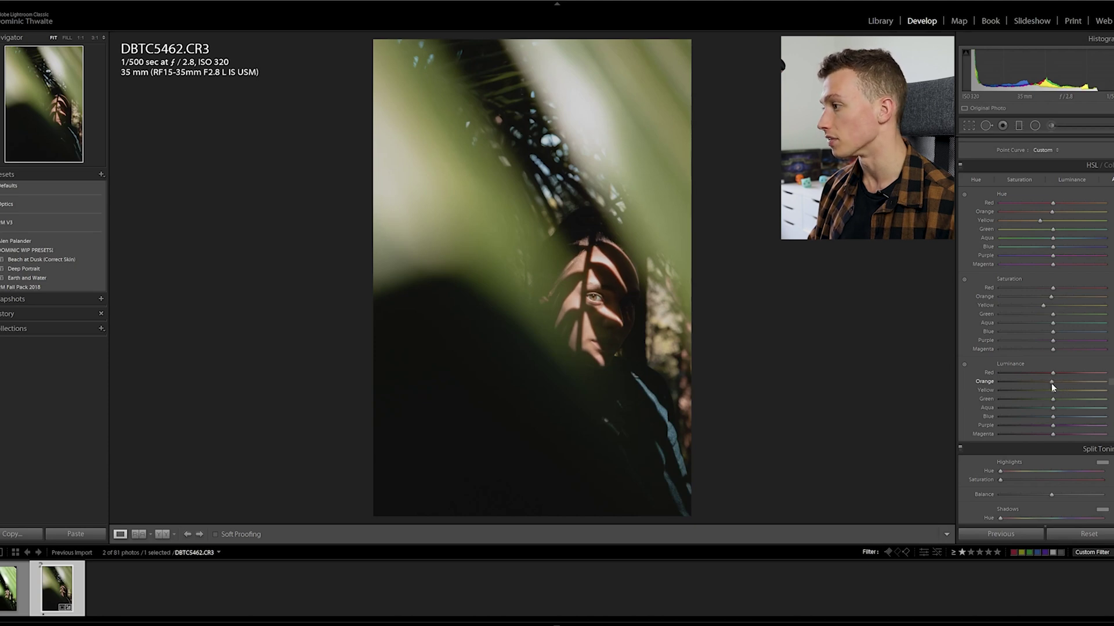
pyautogui.moveTo(1051, 384); pyautogui.dragTo(1050, 387)
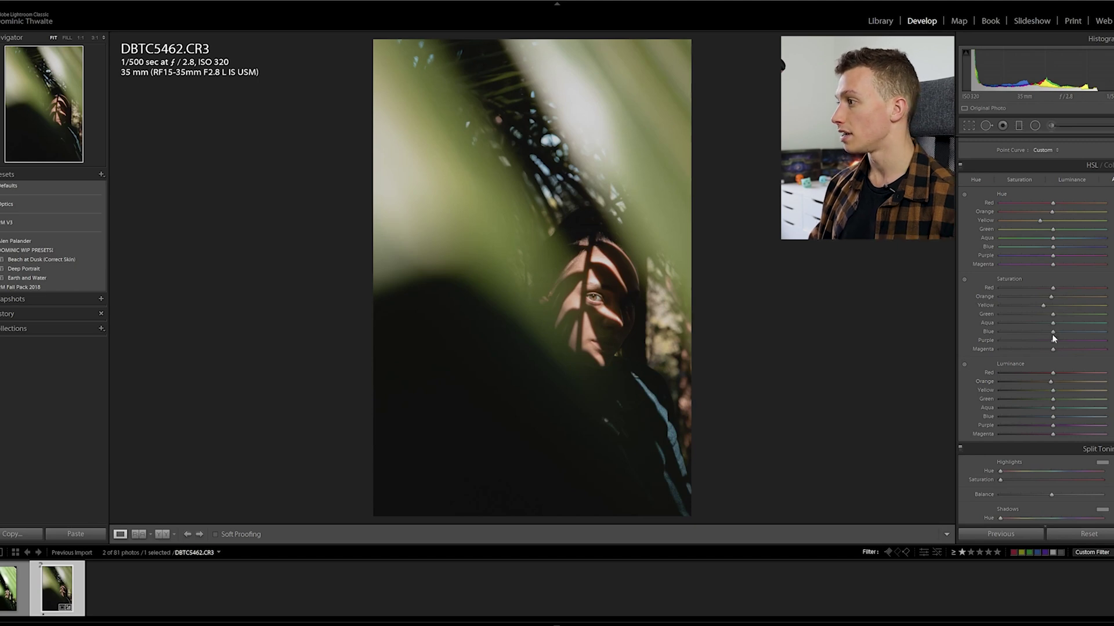
# Step: Try the Green hue at its lower extreme, settle it slightly above zero, and clearly lower the Green saturation
pyautogui.moveTo(1060, 233); pyautogui.dragTo(1000, 230)
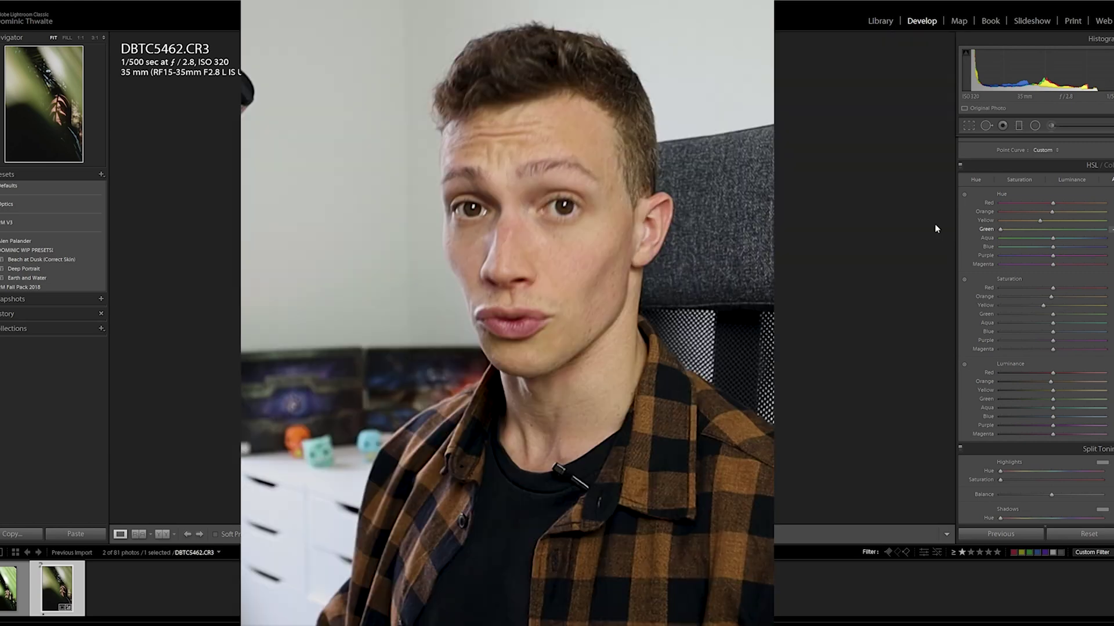
pyautogui.moveTo(1000, 229); pyautogui.dragTo(1060, 239)
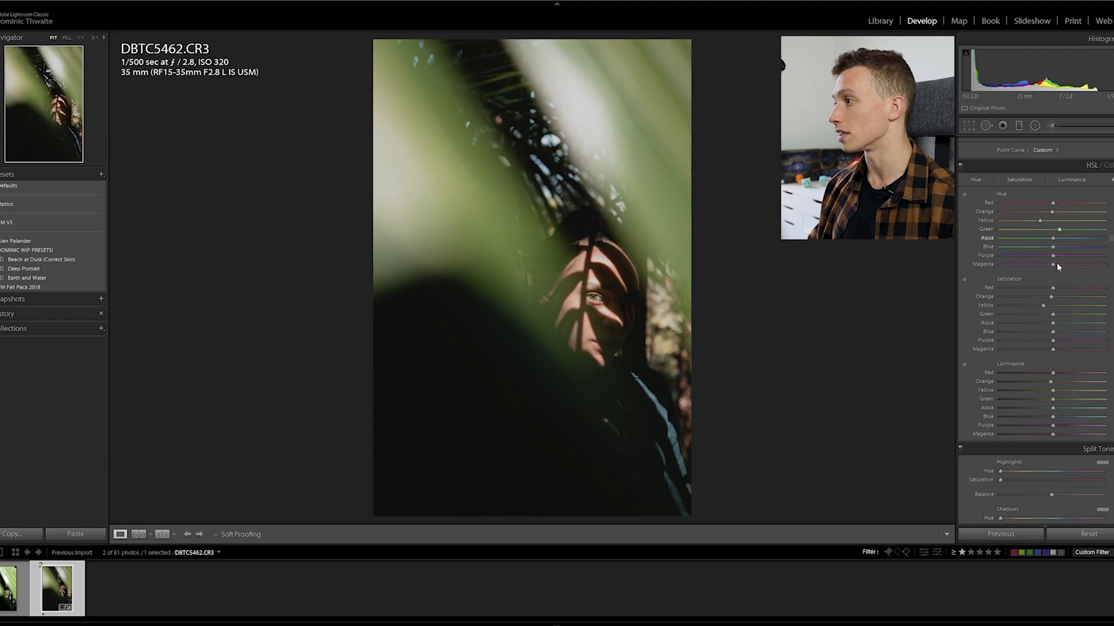
pyautogui.moveTo(1053, 314); pyautogui.dragTo(1016, 320)
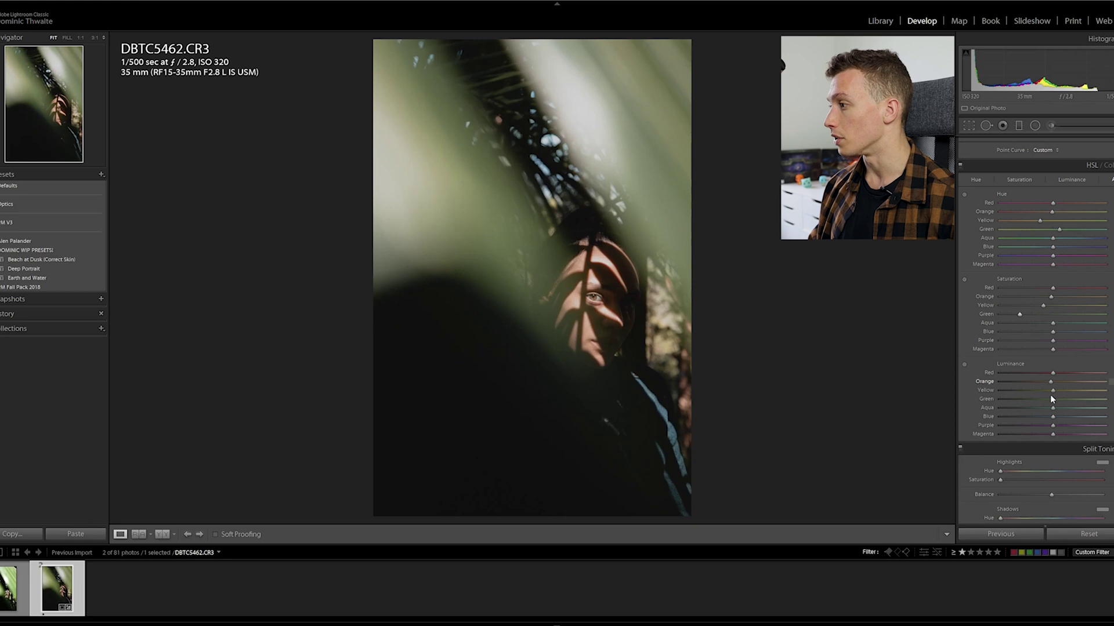
# Step: Moderately lower the Green luminance, inspect the blurred leaves close up and compare the before and after versions
pyautogui.moveTo(1052, 399); pyautogui.dragTo(1027, 410)
pyautogui.click(457, 176)
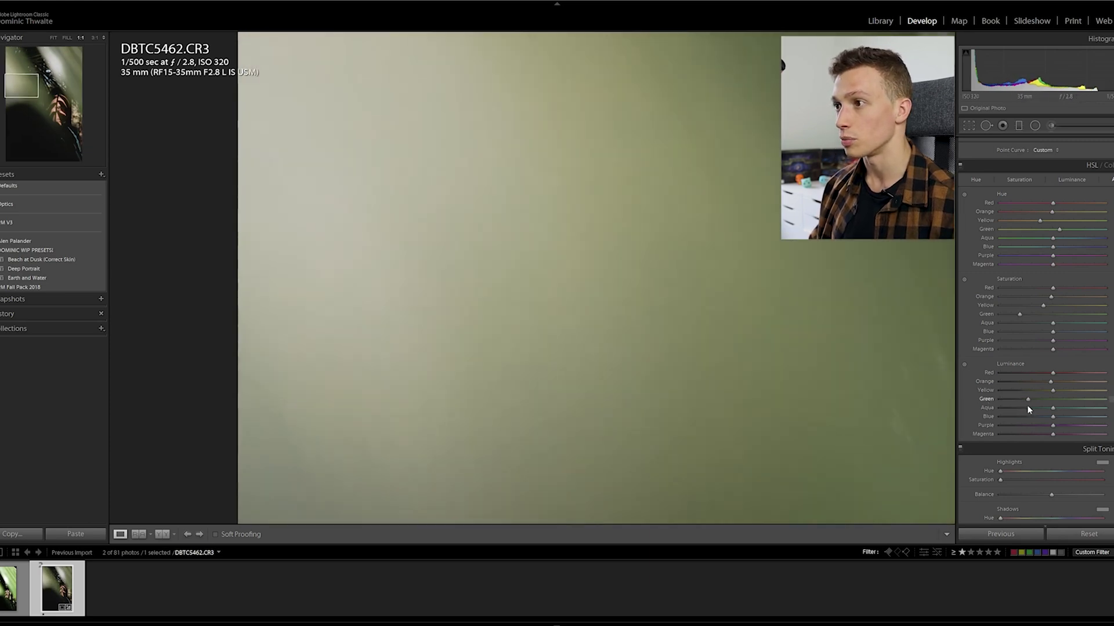
pyautogui.click(876, 375)
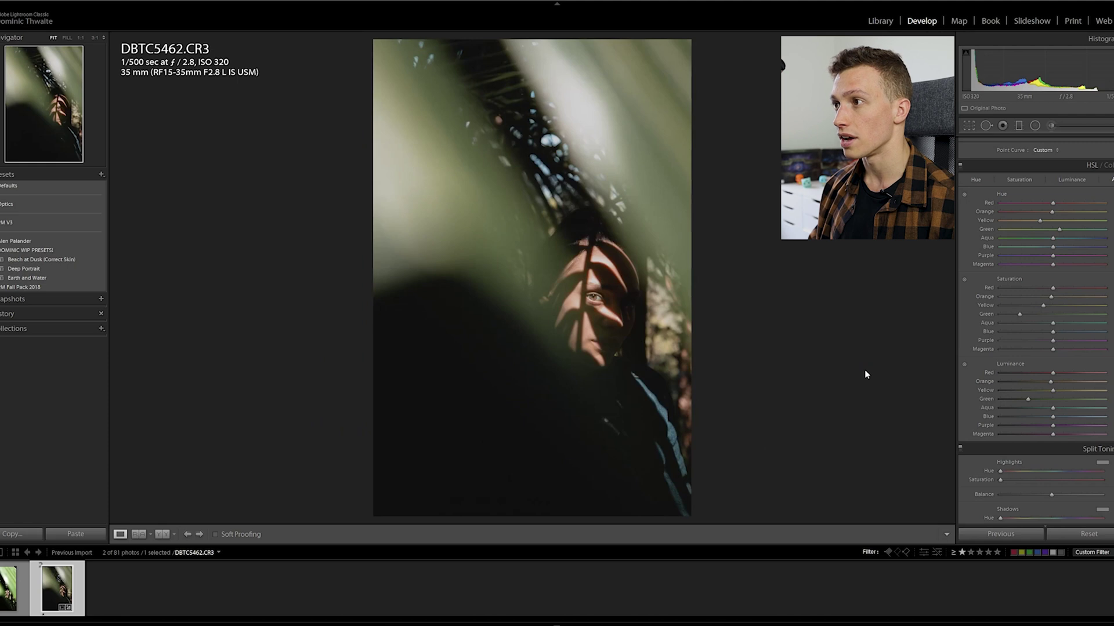
pyautogui.press('\\')
pyautogui.press('\\')
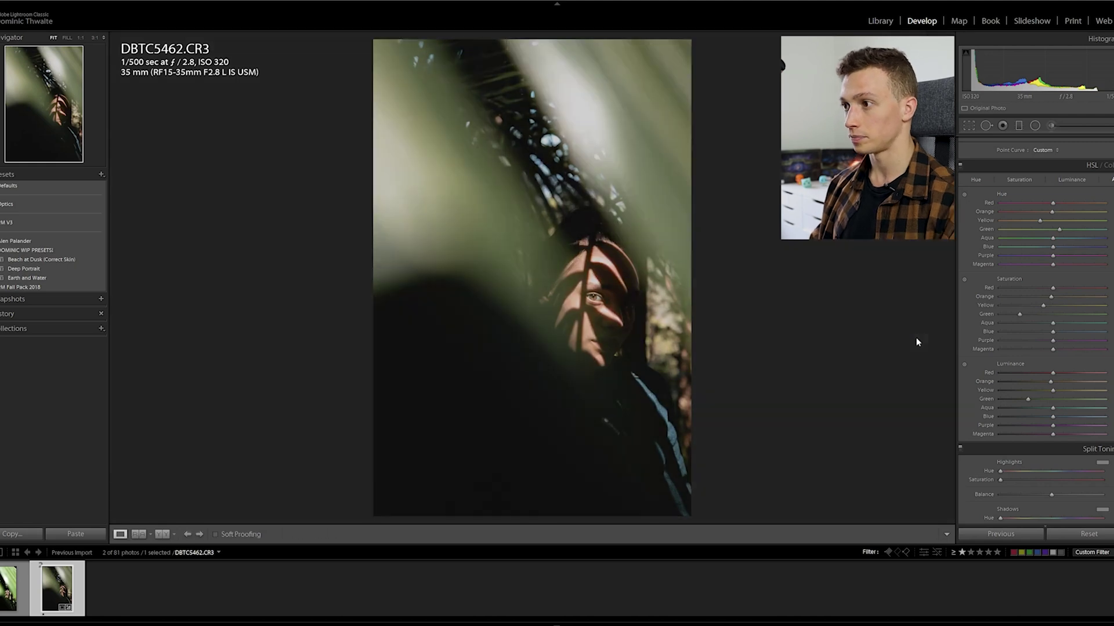
pyautogui.press('\\')
pyautogui.press('\\')
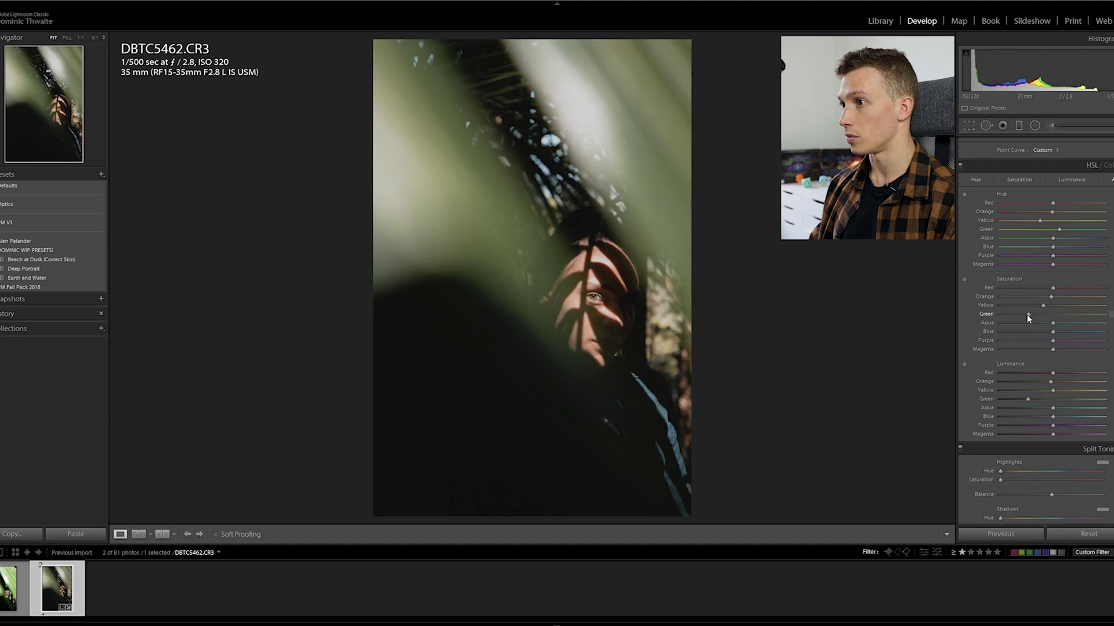
# Step: Raise the Green saturation and hue a little, keeping the saturation below zero, and compare the before and after versions
pyautogui.moveTo(1031, 317); pyautogui.dragTo(1029, 318)
pyautogui.moveTo(1059, 230); pyautogui.dragTo(1063, 237)
pyautogui.press('\\')
pyautogui.press('\\')
pyautogui.press('\\')
pyautogui.press('\\')
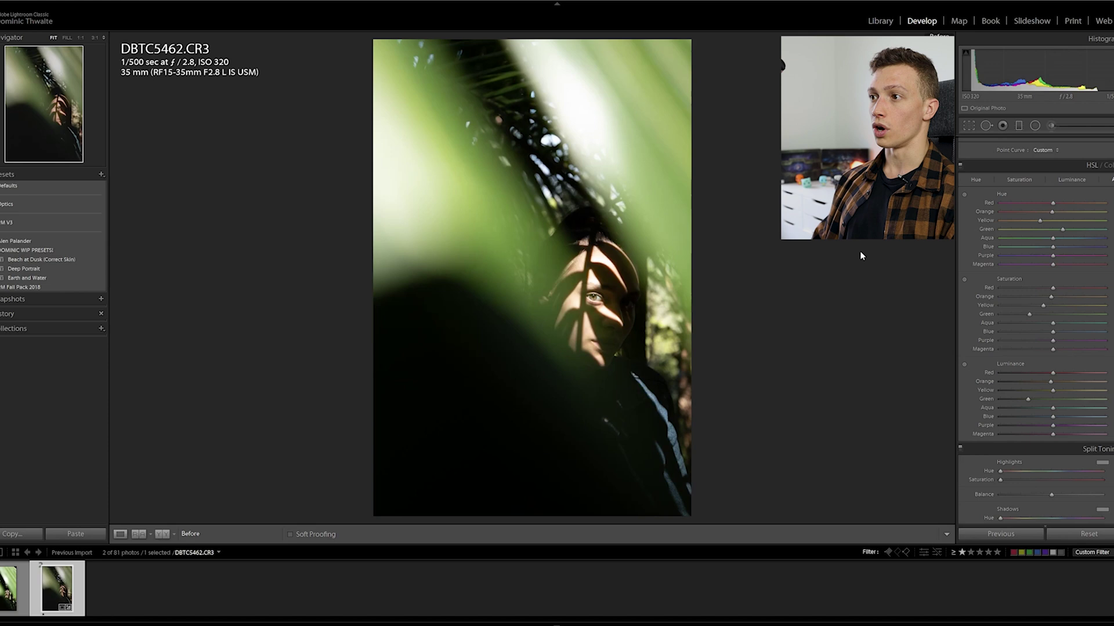
pyautogui.press('\\')
pyautogui.press('\\')
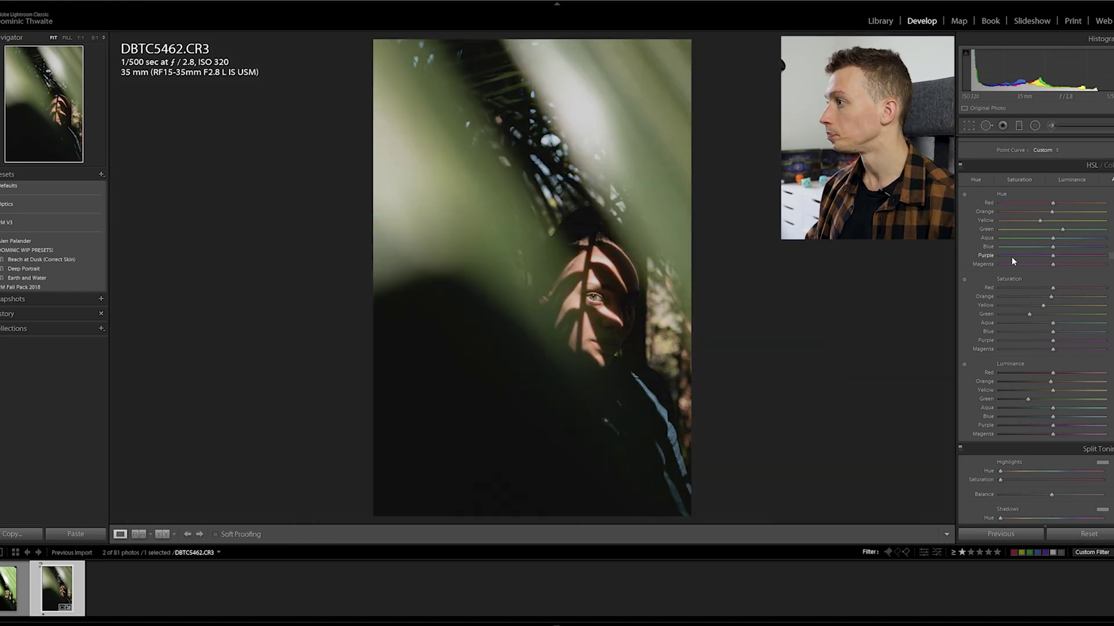
# Step: Shift the Aqua hue and luminance slightly above zero and strongly lower the Aqua saturation
pyautogui.moveTo(1053, 238); pyautogui.dragTo(996, 245)
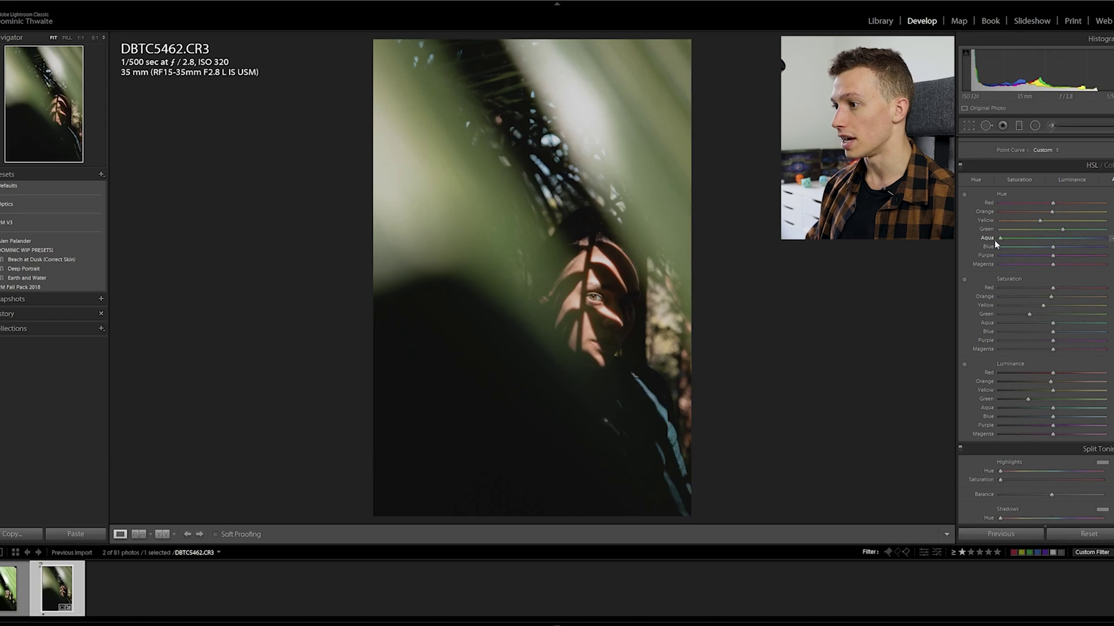
pyautogui.press('z')
pyautogui.press('z')
pyautogui.click(1062, 238)
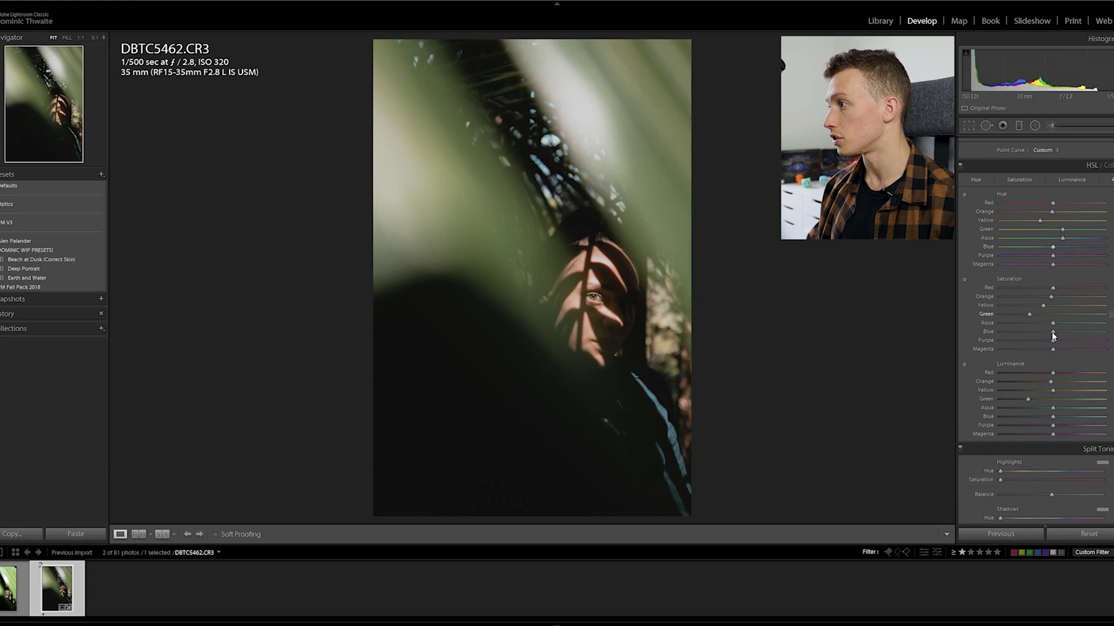
pyautogui.moveTo(1009, 326); pyautogui.dragTo(1016, 325)
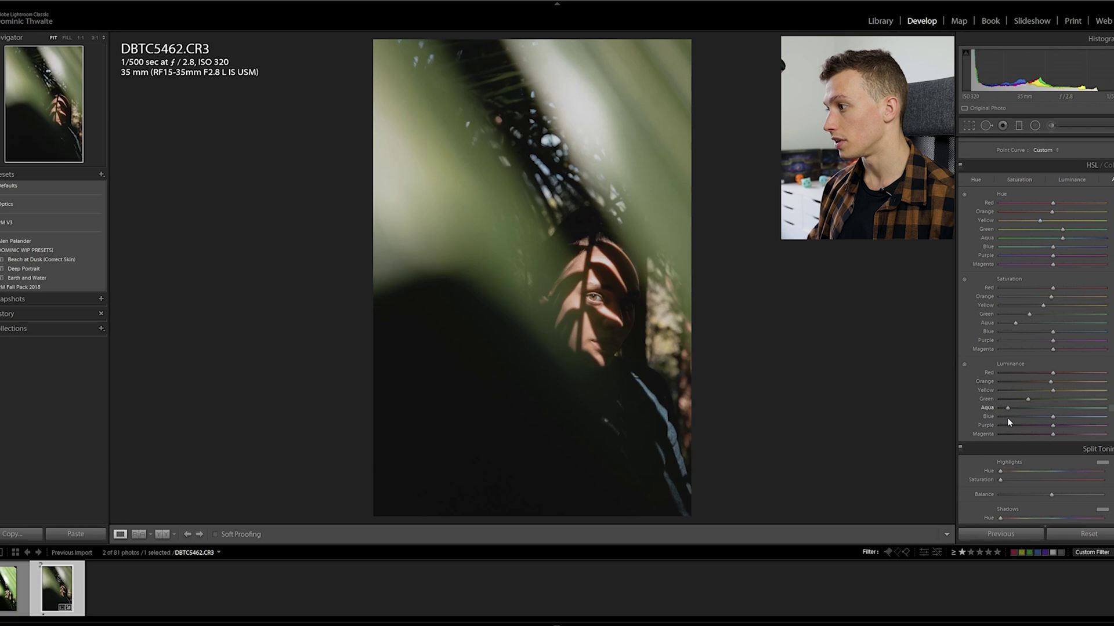
pyautogui.moveTo(1069, 415); pyautogui.dragTo(1062, 415)
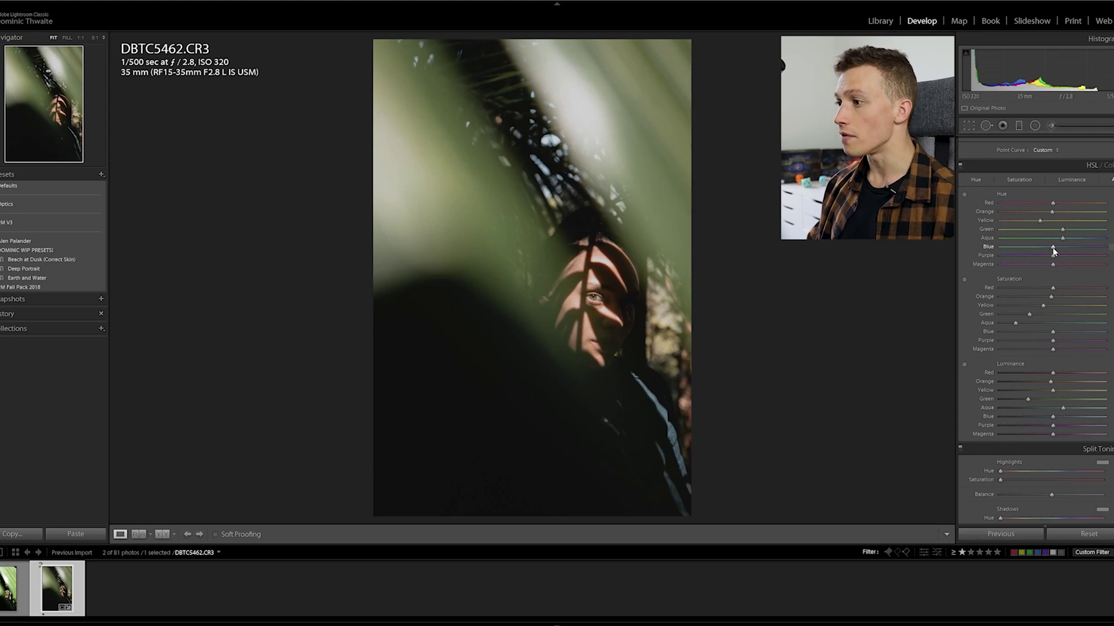
# Step: Set the Blue hue just above zero, clearly lower the Blue saturation and strongly lower its luminance, then check the photo close up
pyautogui.moveTo(1053, 248); pyautogui.dragTo(1043, 250)
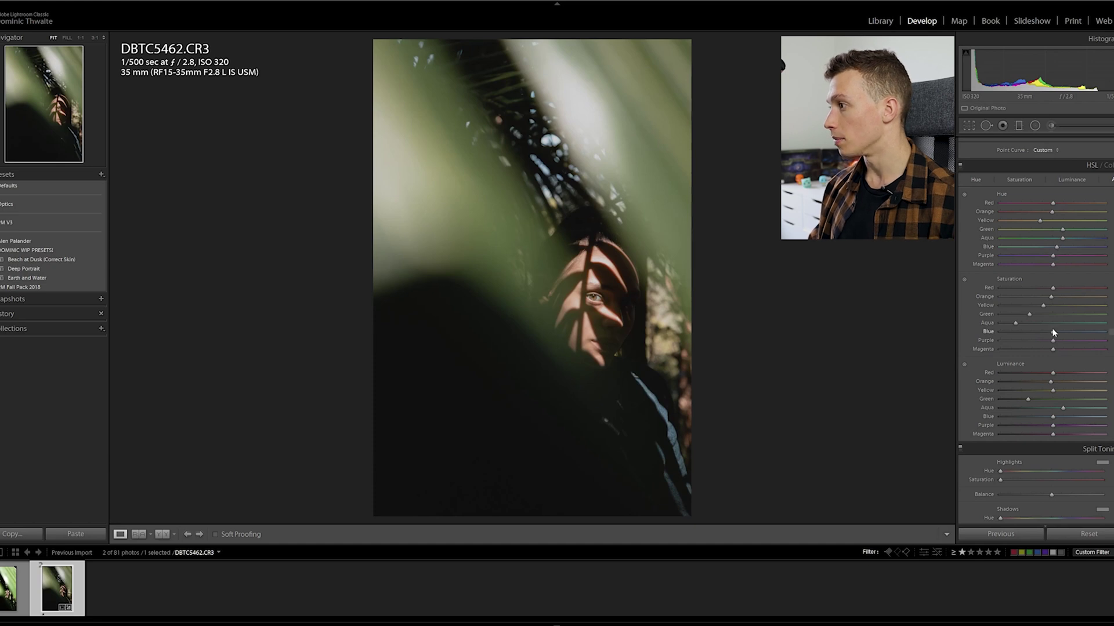
pyautogui.moveTo(1022, 338); pyautogui.dragTo(1024, 338)
pyautogui.moveTo(1051, 417); pyautogui.dragTo(1009, 425)
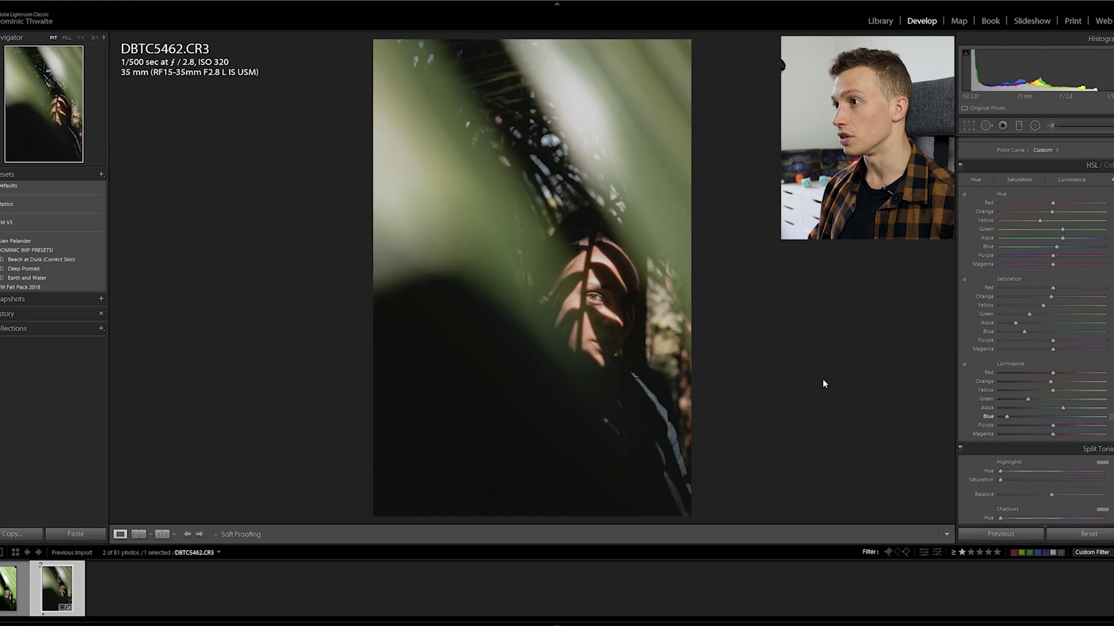
pyautogui.click(540, 125)
pyautogui.click(696, 244)
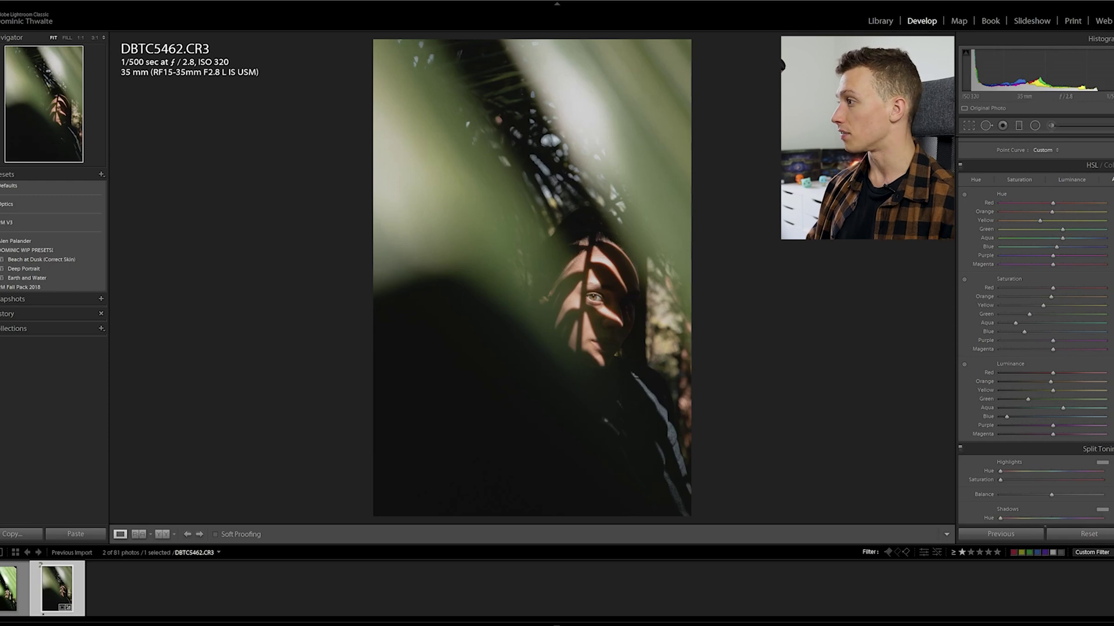
# Step: Compare the photo with the HSL adjustments switched off and on
pyautogui.click(960, 166)
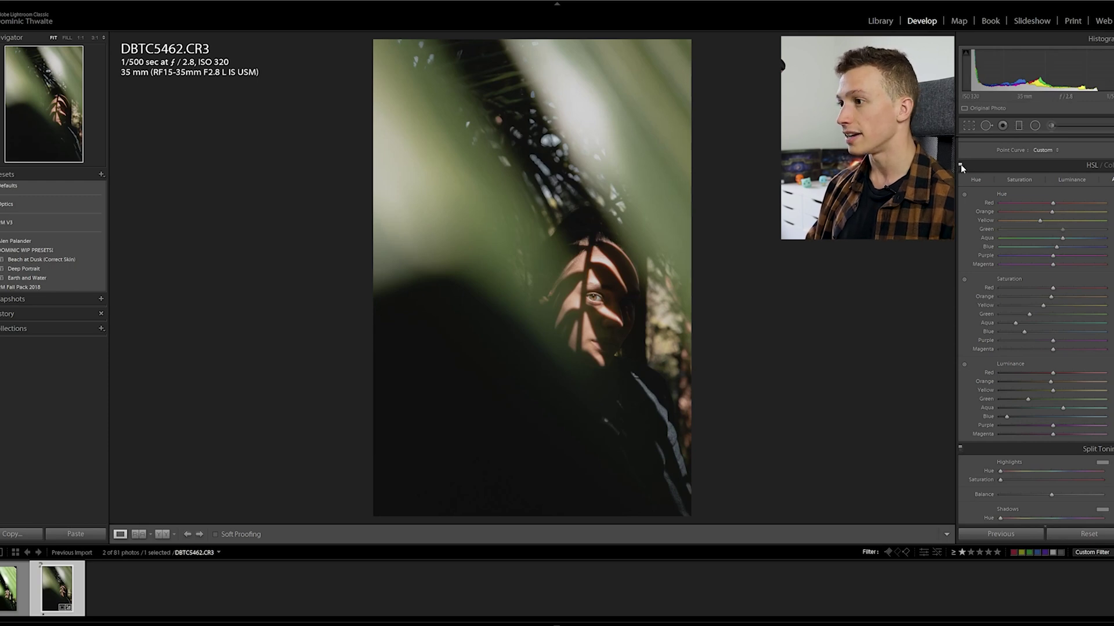
pyautogui.click(961, 166)
pyautogui.click(960, 165)
pyautogui.click(960, 165)
pyautogui.click(960, 166)
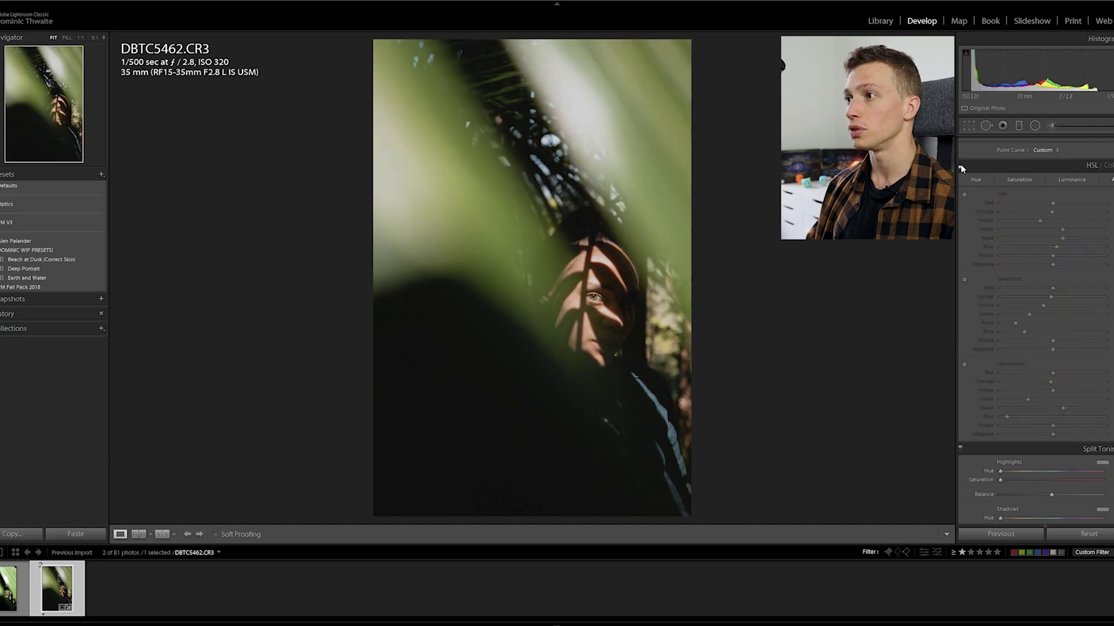
pyautogui.click(960, 165)
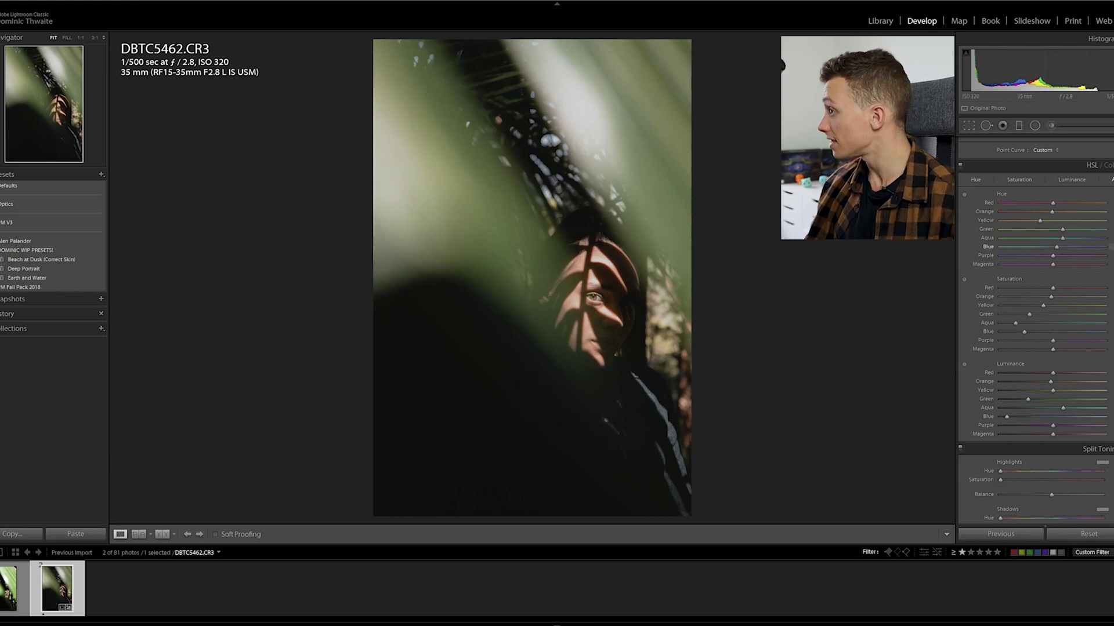
# Step: Try the Red channel curve's black point at input 7, check the shadows close up, and settle it just inside the corner
pyautogui.scroll(4, 1035, 337)
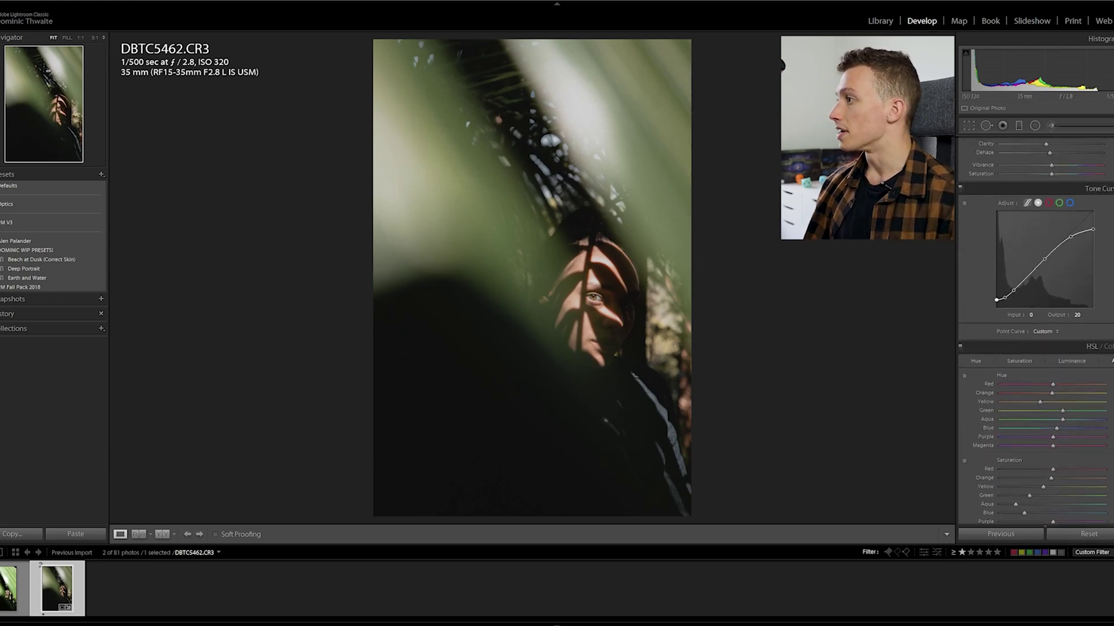
pyautogui.click(1048, 202)
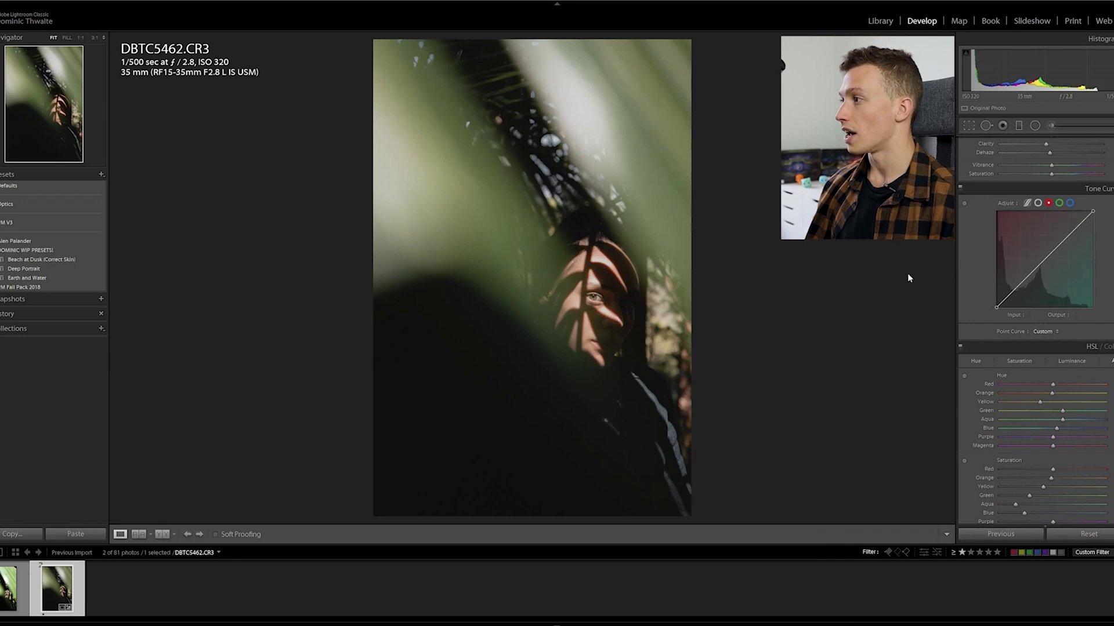
pyautogui.moveTo(997, 303); pyautogui.dragTo(998, 312)
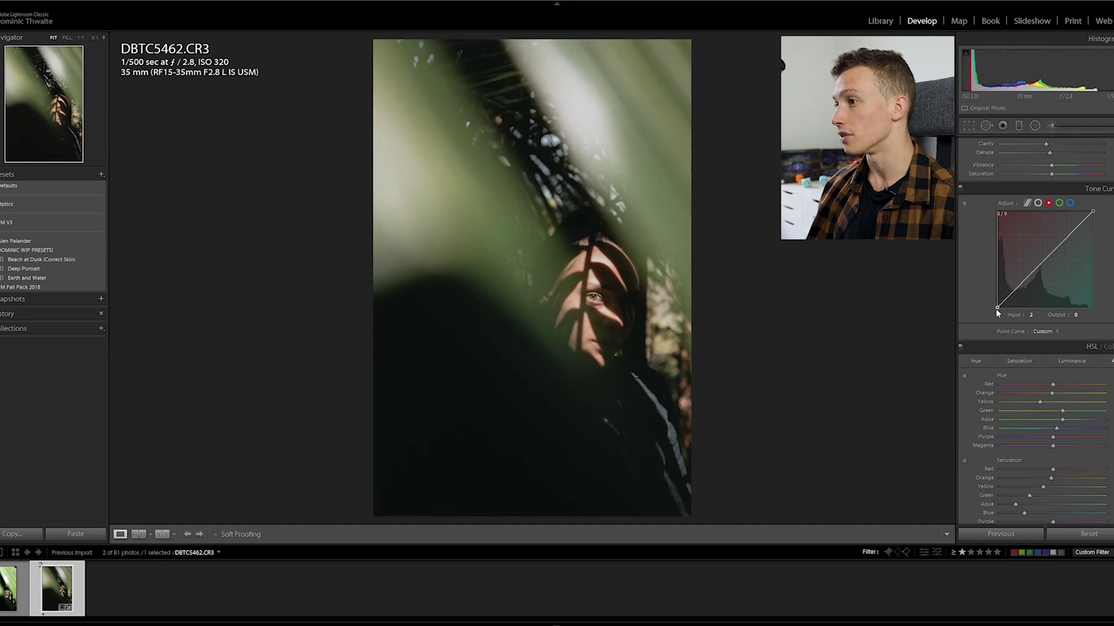
pyautogui.click(576, 355)
pyautogui.moveTo(580, 261); pyautogui.dragTo(702, 158)
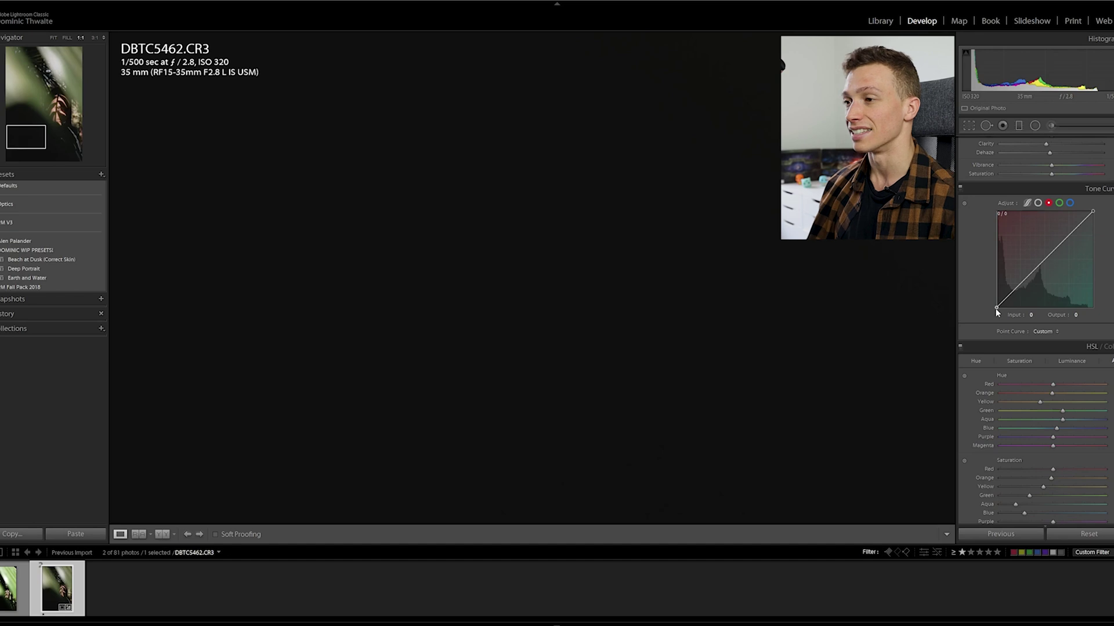
pyautogui.moveTo(996, 309); pyautogui.dragTo(999, 308)
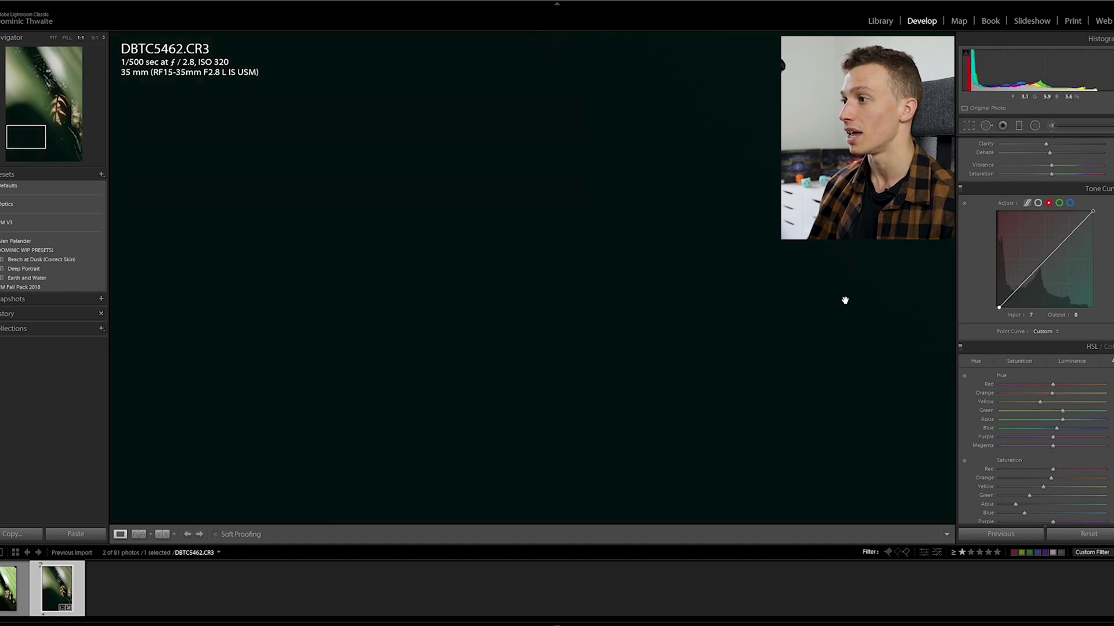
pyautogui.click(844, 302)
pyautogui.moveTo(1000, 311); pyautogui.dragTo(997, 311)
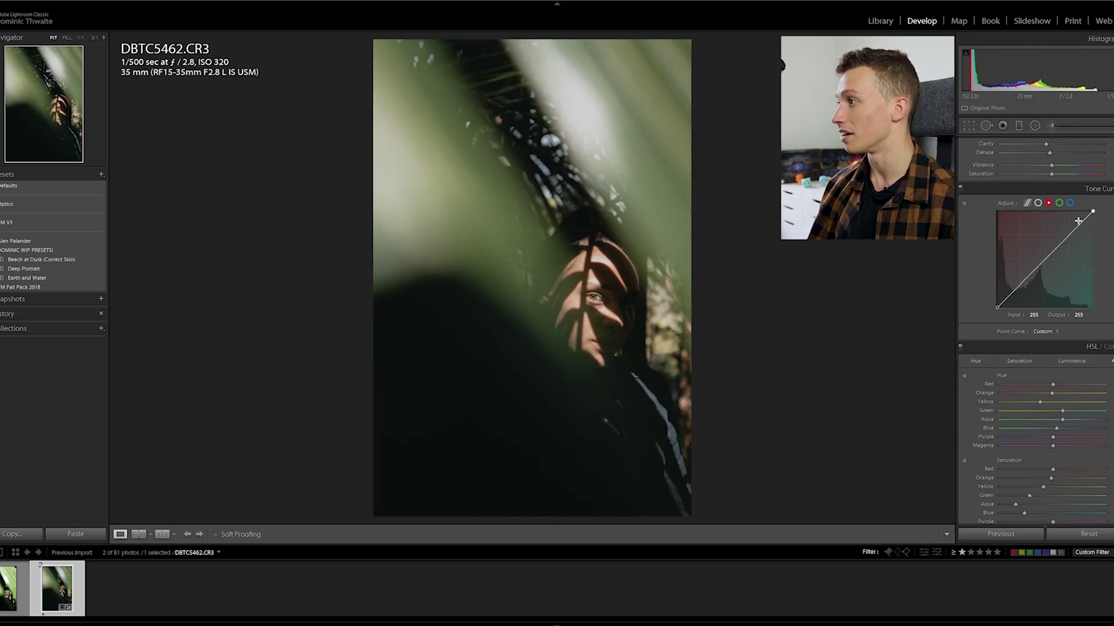
# Step: Add a highlight point at 227/228 and a midtone point at 111/110 to the Red channel curve
pyautogui.moveTo(1083, 222); pyautogui.dragTo(1082, 223)
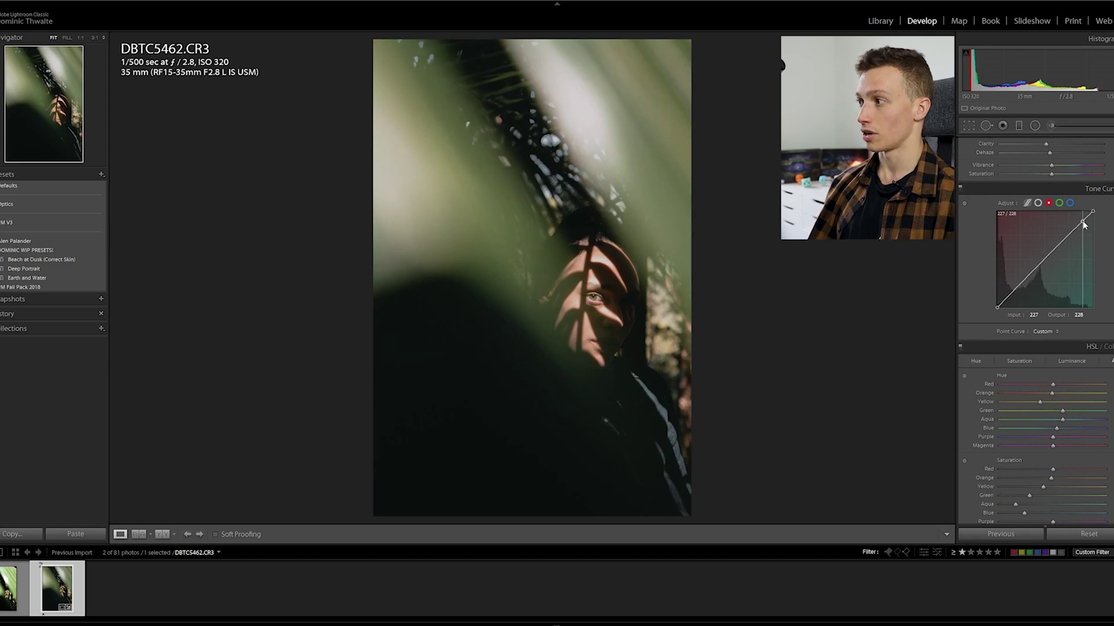
pyautogui.click(1038, 267)
pyautogui.moveTo(1038, 267); pyautogui.dragTo(1038, 267)
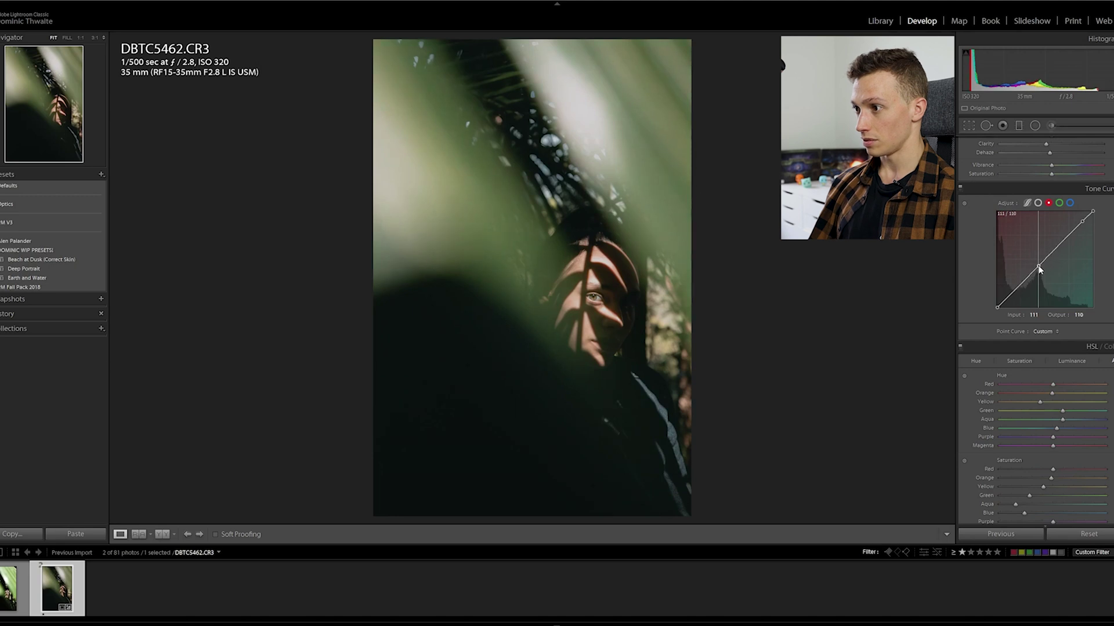
pyautogui.moveTo(1039, 269); pyautogui.dragTo(1039, 268)
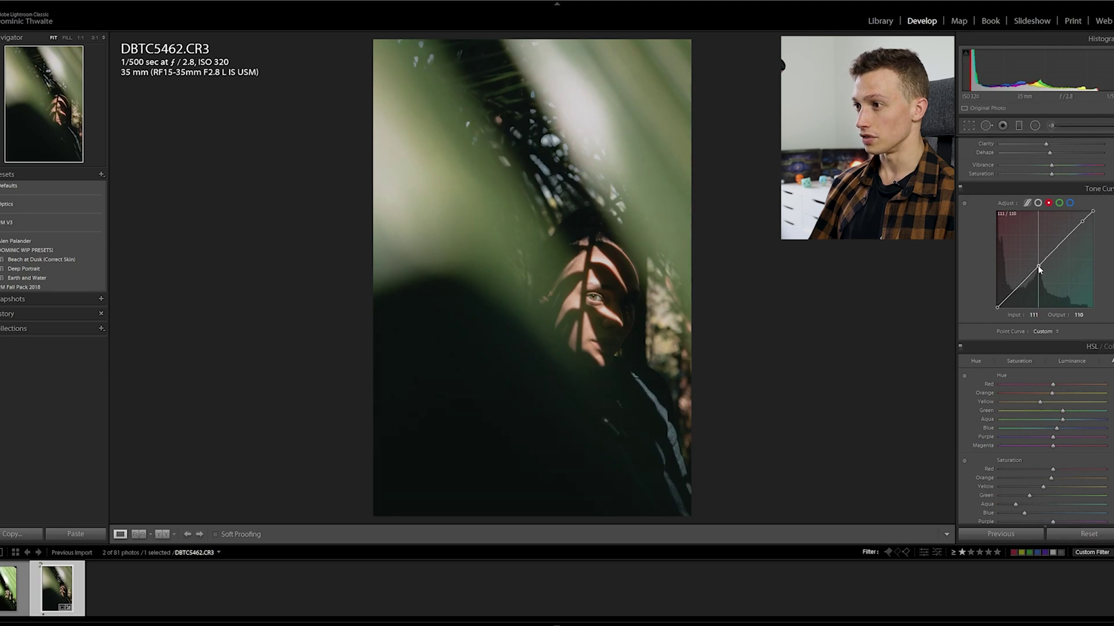
# Step: Inspect the face close up and compare the photo with the tone curve switched off and on
pyautogui.click(565, 274)
pyautogui.moveTo(656, 304); pyautogui.dragTo(515, 206)
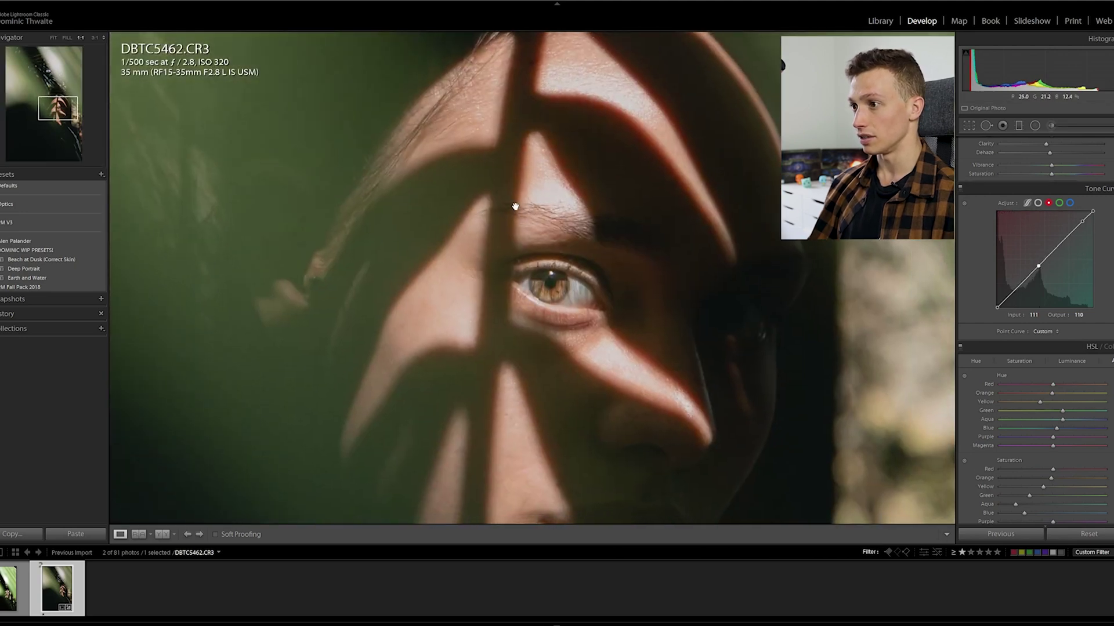
pyautogui.click(515, 253)
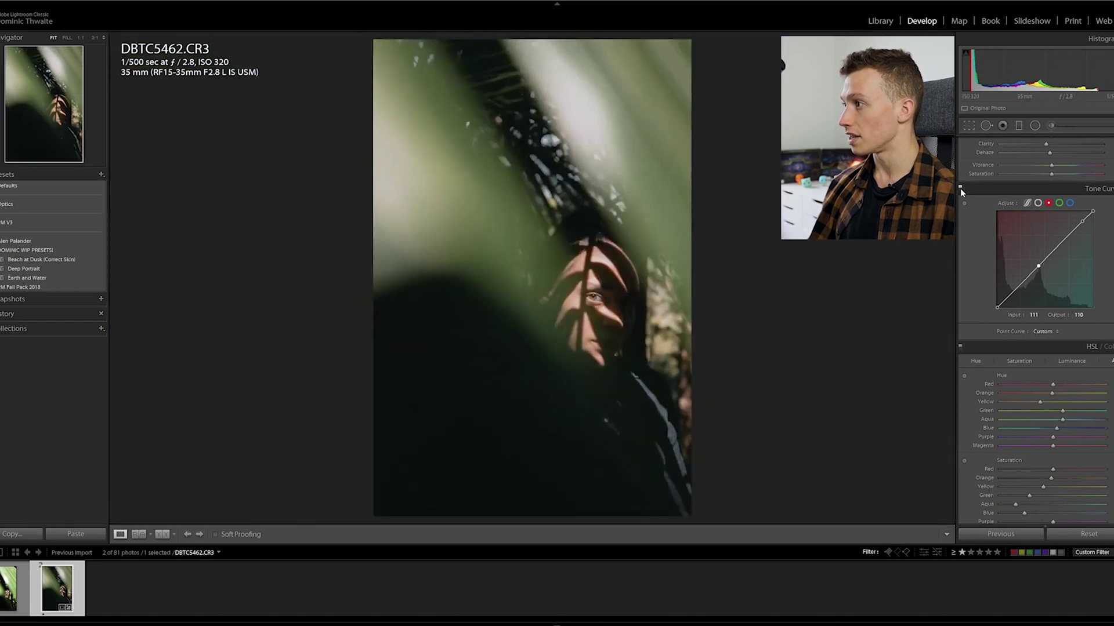
pyautogui.click(960, 187)
pyautogui.click(960, 187)
pyautogui.click(960, 187)
pyautogui.click(960, 187)
pyautogui.click(960, 187)
pyautogui.click(960, 187)
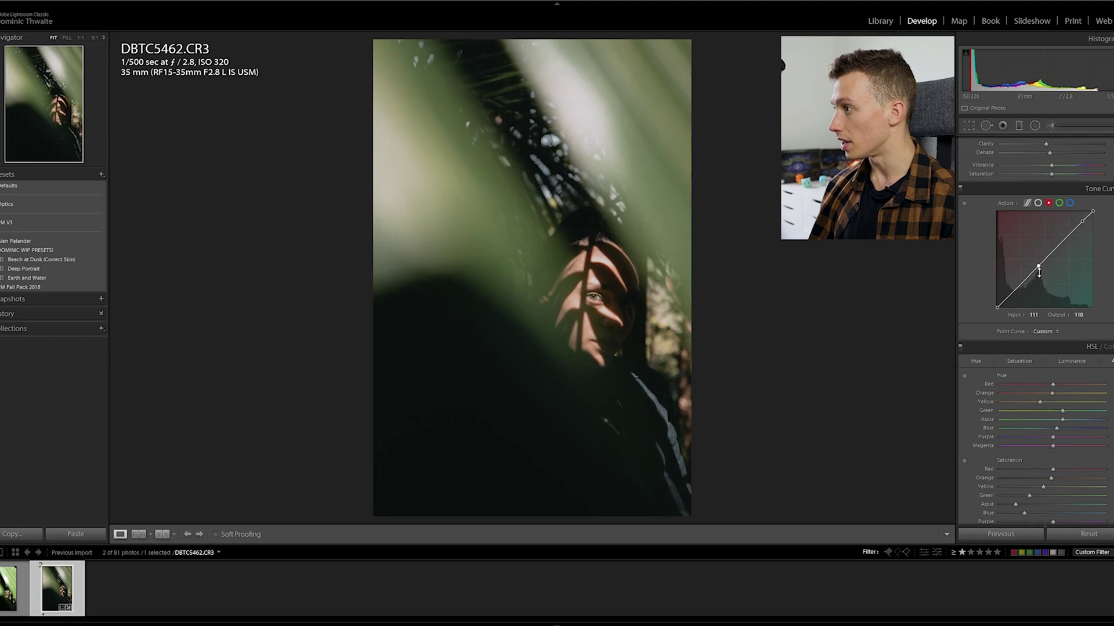
# Step: Copy the Red channel's curve settings and paste them into the Blue channel
pyautogui.click(1070, 203)
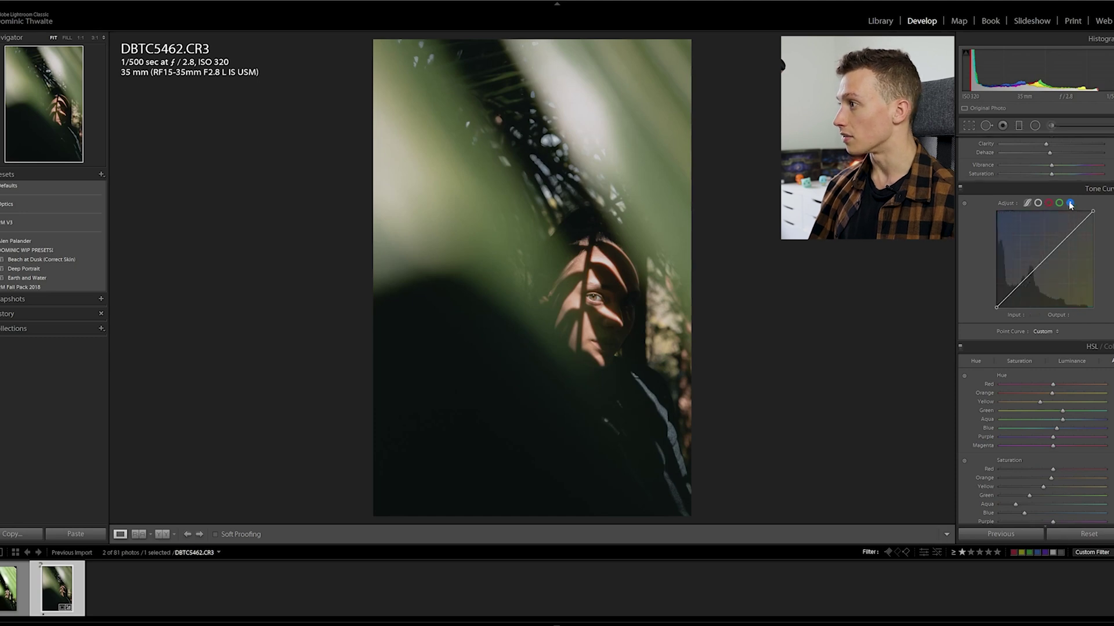
pyautogui.click(1048, 203)
pyautogui.rightClick(1043, 231)
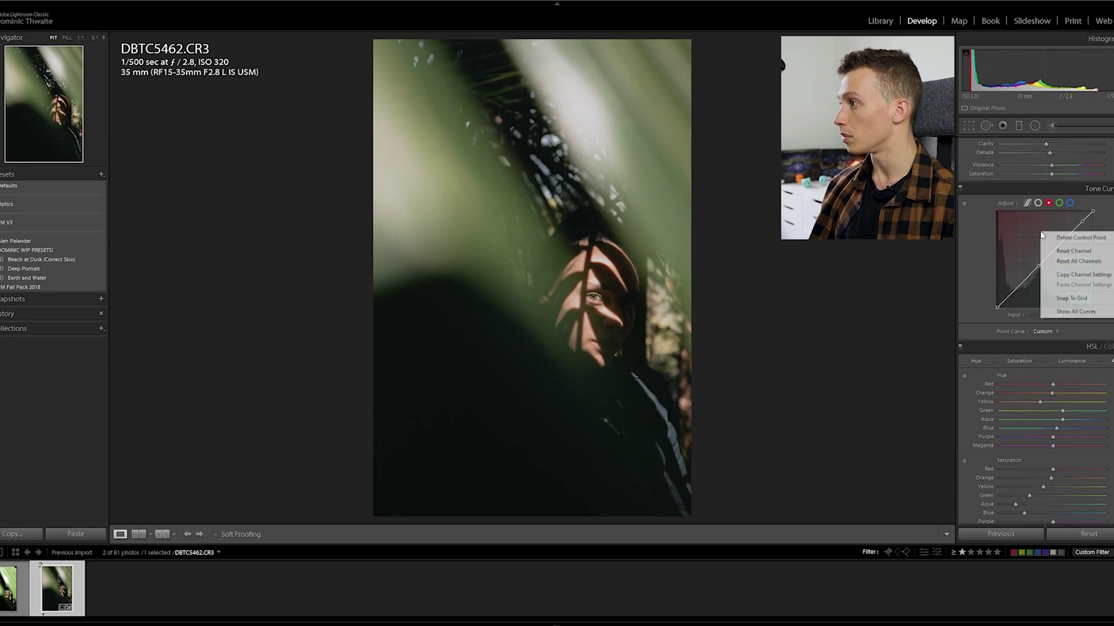
pyautogui.click(1061, 276)
pyautogui.click(1070, 203)
pyautogui.rightClick(1036, 231)
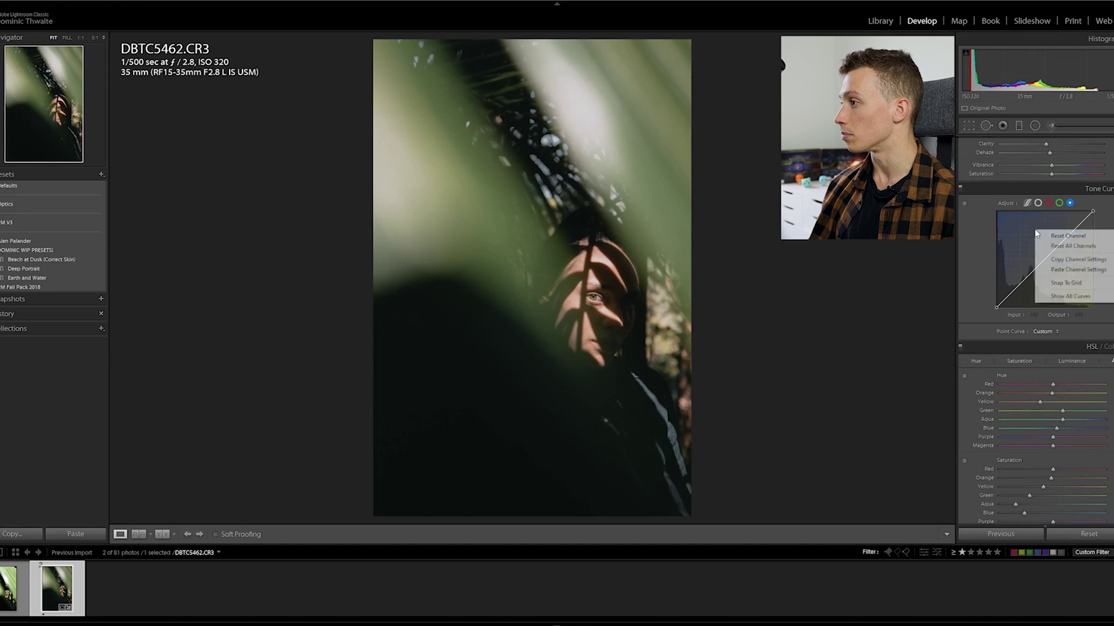
pyautogui.click(1072, 270)
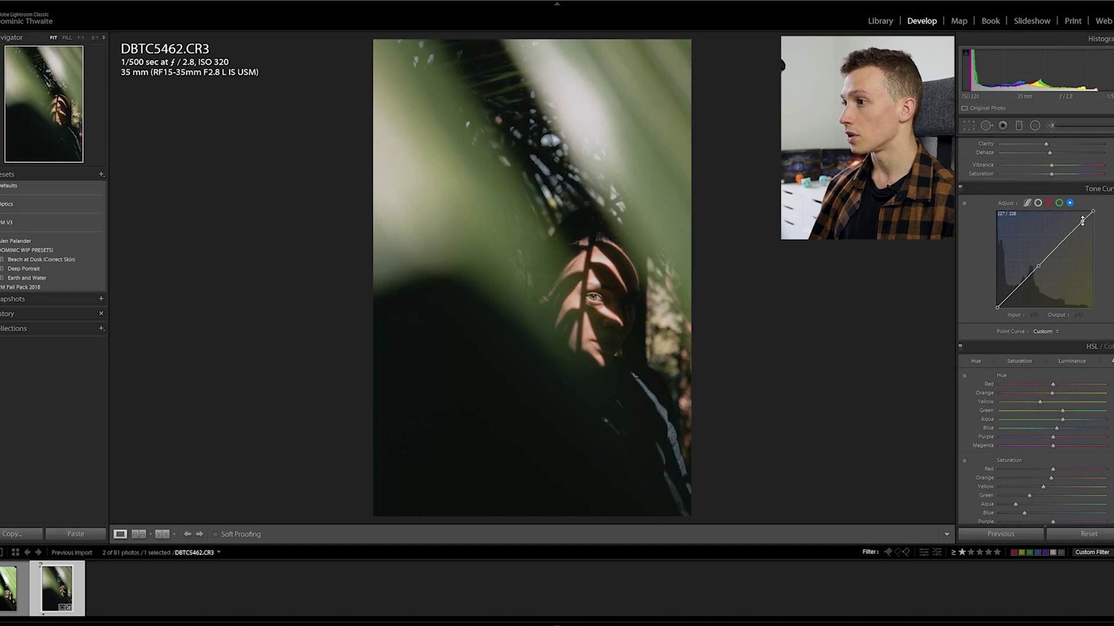
# Step: Try the Blue curve's highlight point at output 222, undo that, and lower the curve's white point to output 233
pyautogui.moveTo(1084, 224); pyautogui.dragTo(1084, 227)
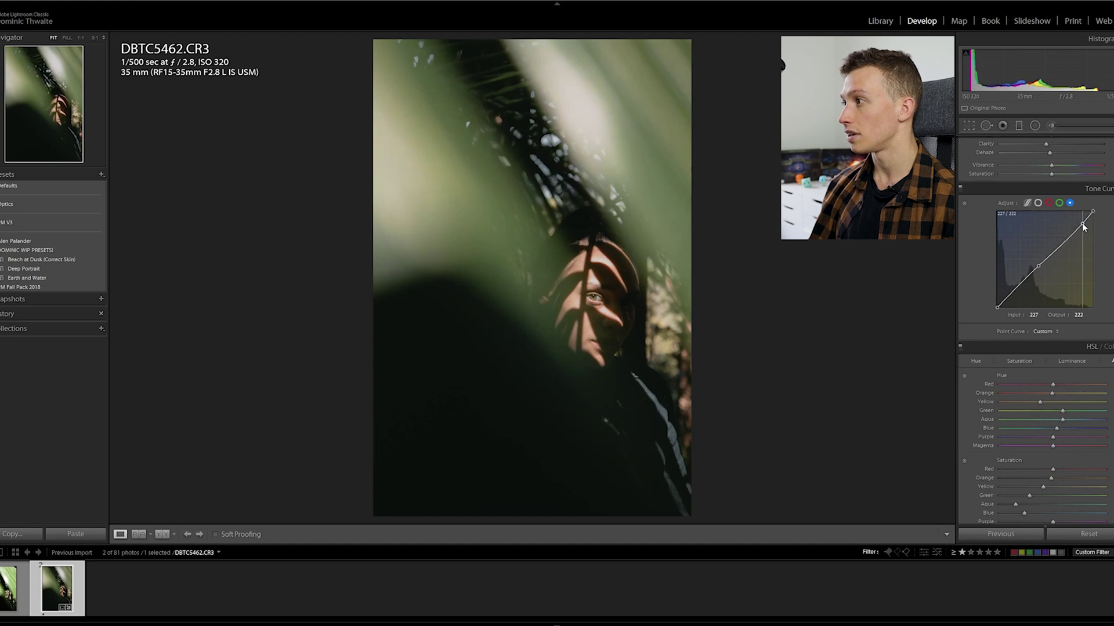
pyautogui.hotkey('ctrl', 'z')
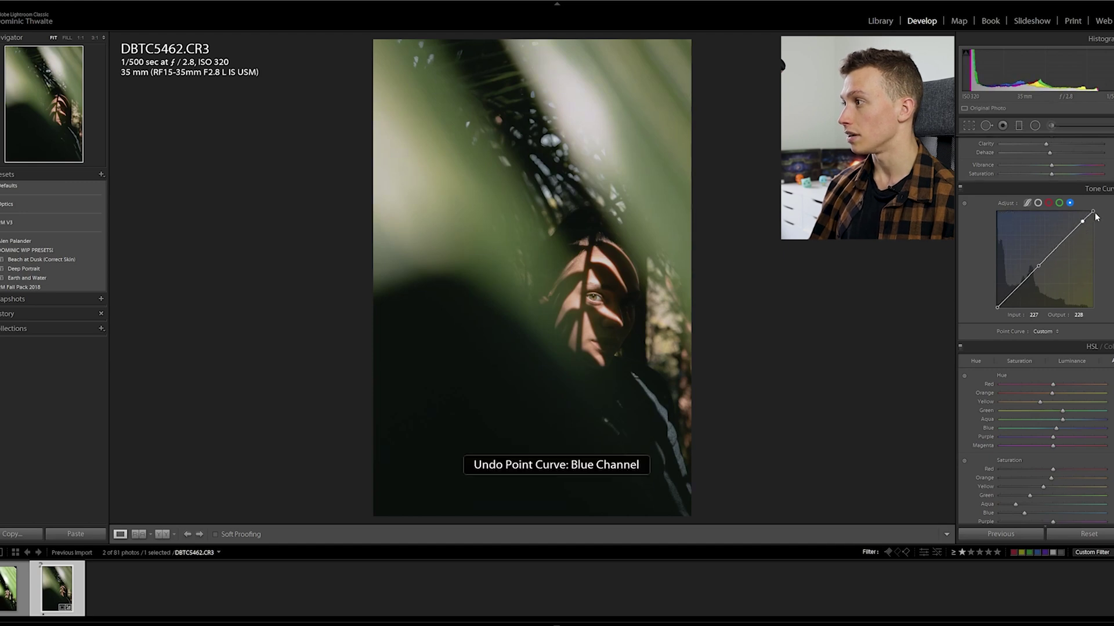
pyautogui.moveTo(1094, 215)
pyautogui.mouseDown()
pyautogui.moveTo(1086, 220)
pyautogui.moveTo(1105, 214)
pyautogui.moveTo(1094, 220)
pyautogui.mouseUp()
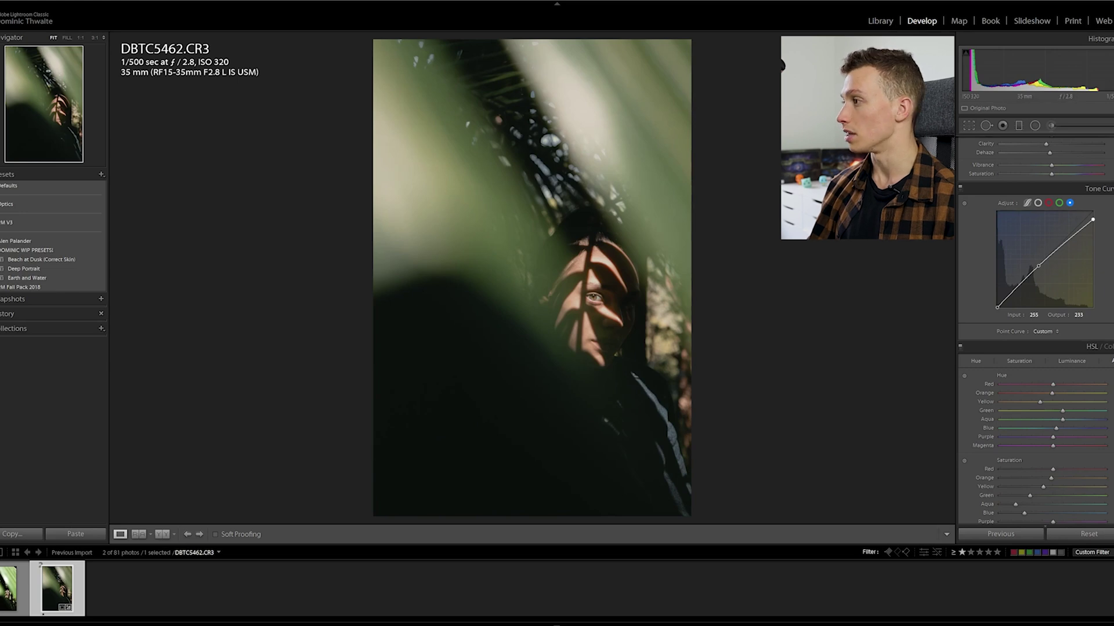
# Step: Lower the Blue curve's white point to output 222, raise its midtone point slightly, and add a highlight point at 184/174
pyautogui.moveTo(1093, 219); pyautogui.dragTo(1112, 227)
pyautogui.click(595, 294)
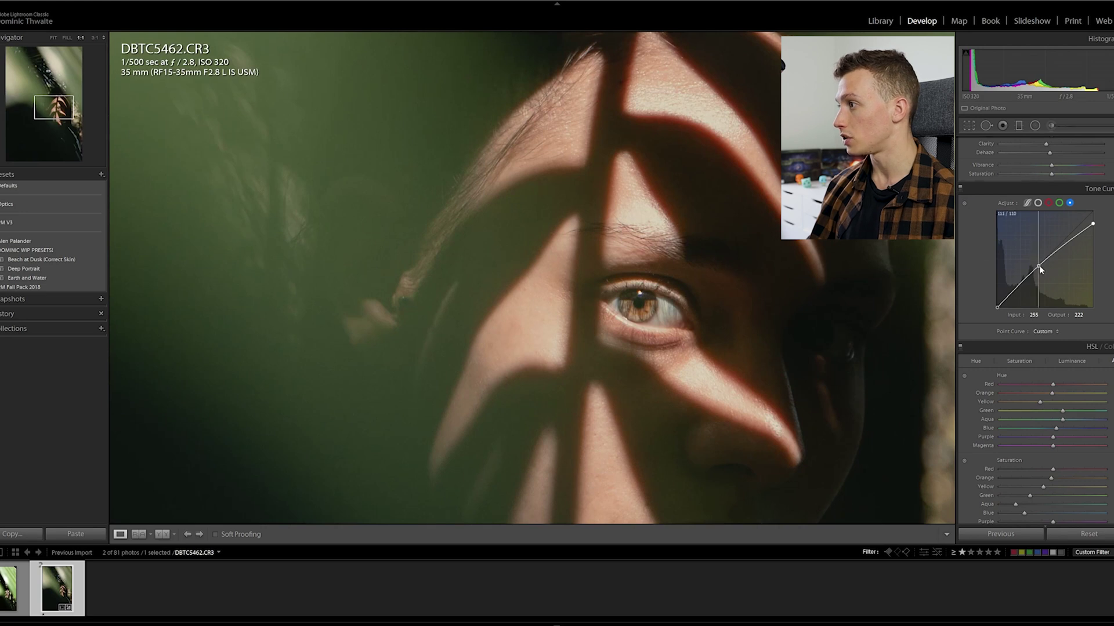
pyautogui.moveTo(1039, 265); pyautogui.dragTo(1041, 264)
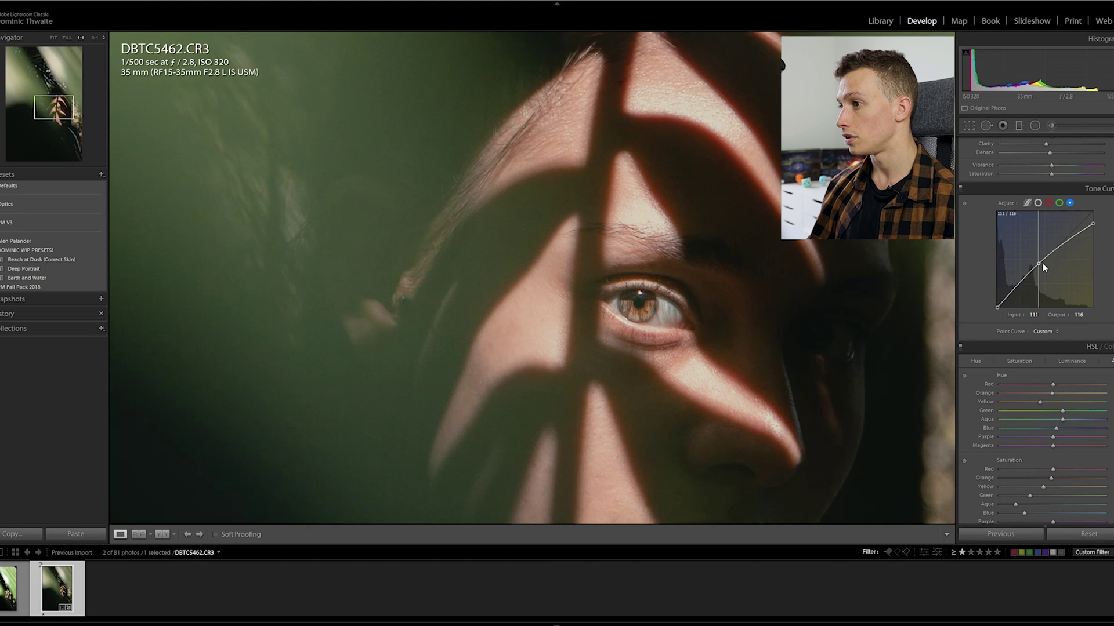
pyautogui.moveTo(1066, 243); pyautogui.dragTo(1070, 240)
pyautogui.click(922, 267)
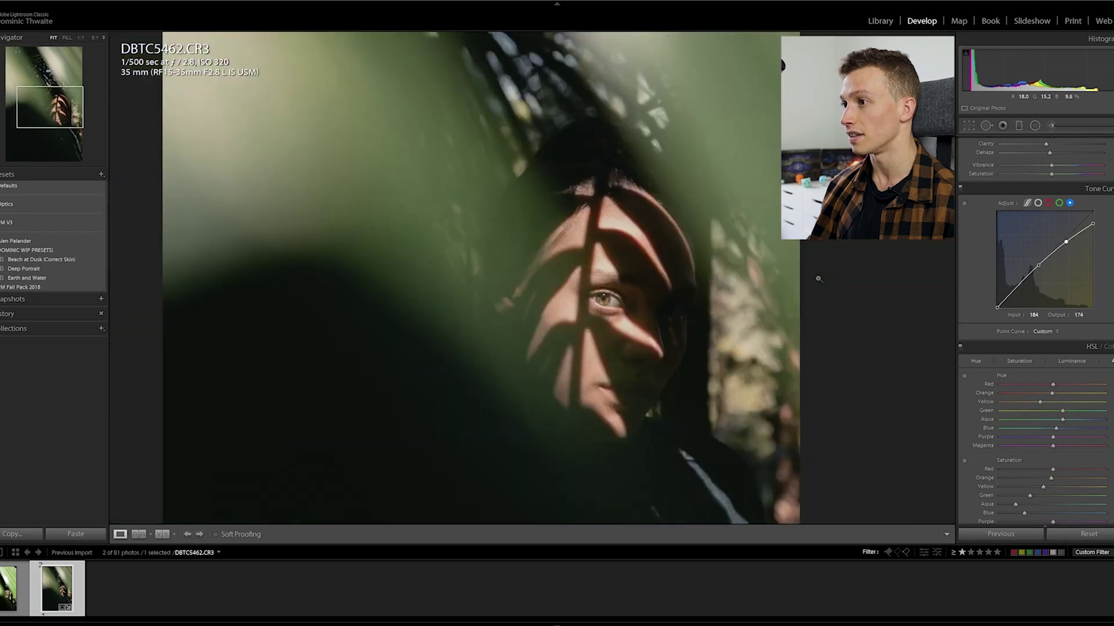
# Step: Compare the whole photo before and after the edits made so far
pyautogui.press('\\')
pyautogui.press('\\')
pyautogui.press('\\')
pyautogui.press('\\')
pyautogui.press('\\')
pyautogui.press('\\')
pyautogui.press('\\')
pyautogui.press('\\')
pyautogui.press('\\')
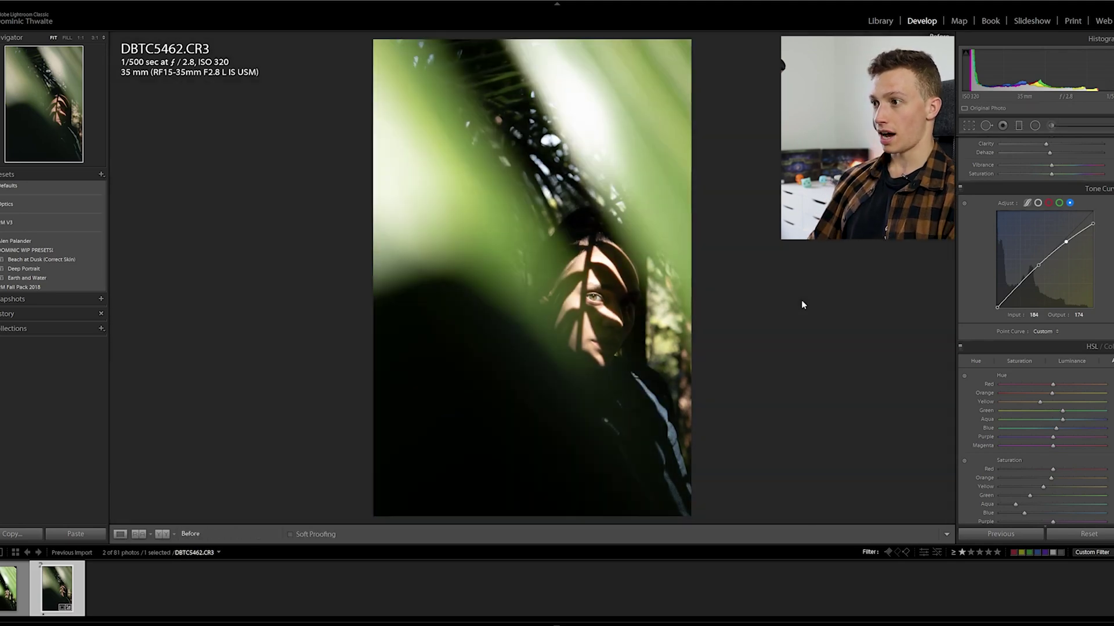
pyautogui.press('\\')
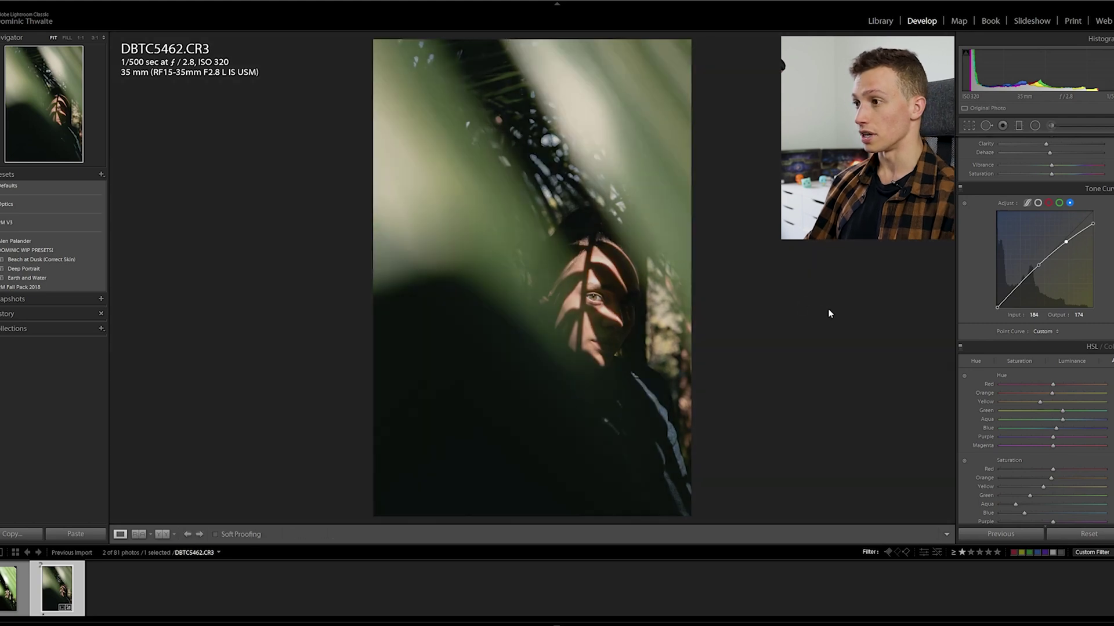
# Step: Paste the copied Red channel curve settings into the Green channel and check them against the Red curve
pyautogui.click(1059, 202)
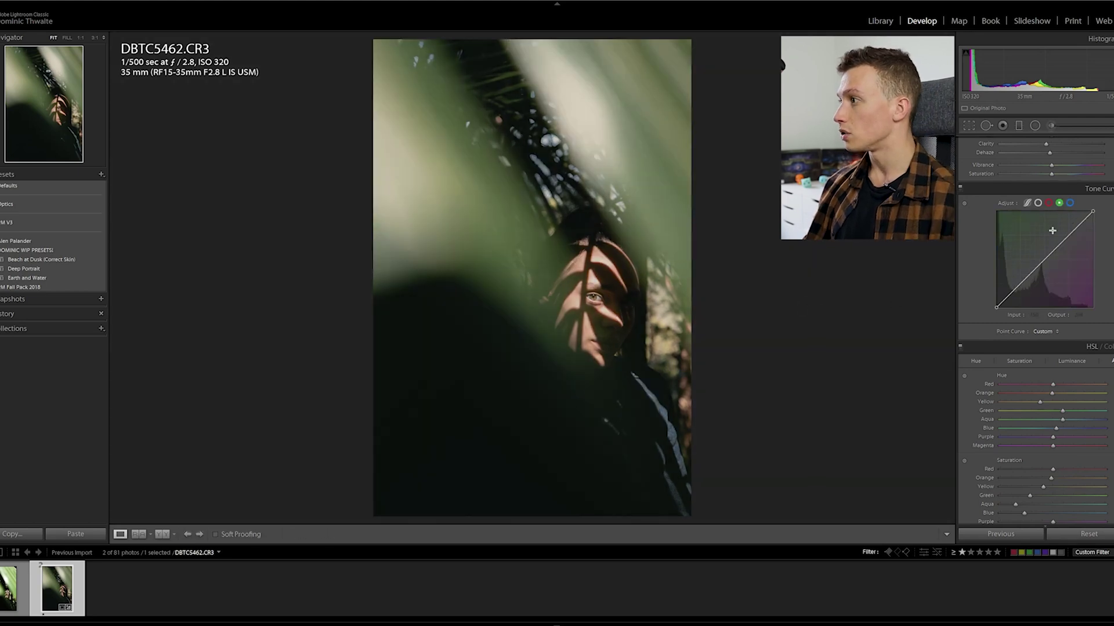
pyautogui.rightClick(1052, 228)
pyautogui.click(1088, 272)
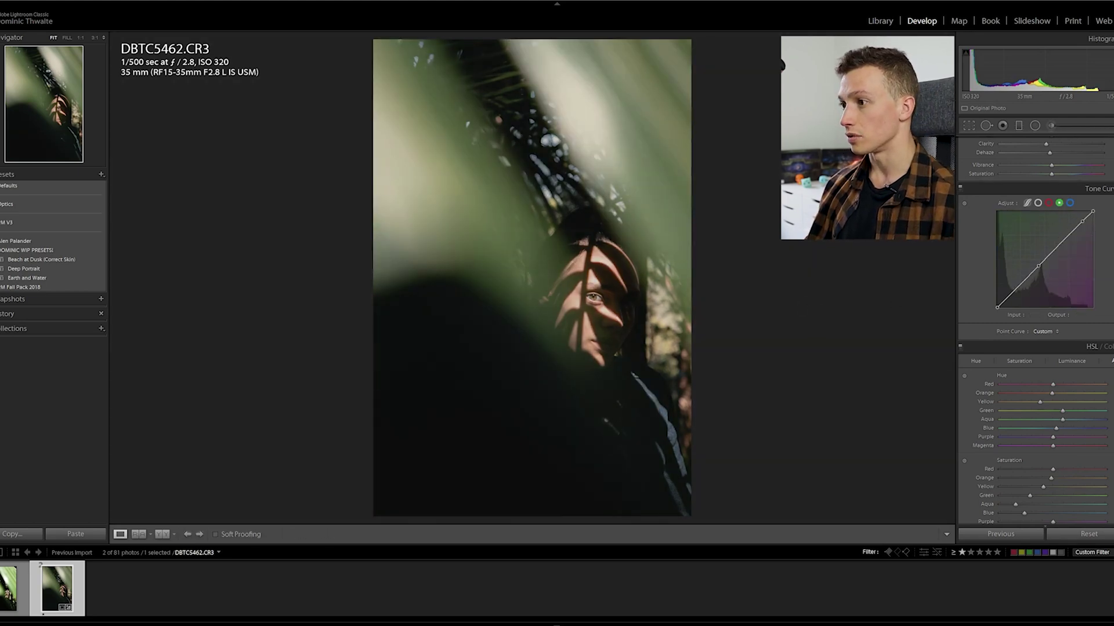
pyautogui.click(1048, 202)
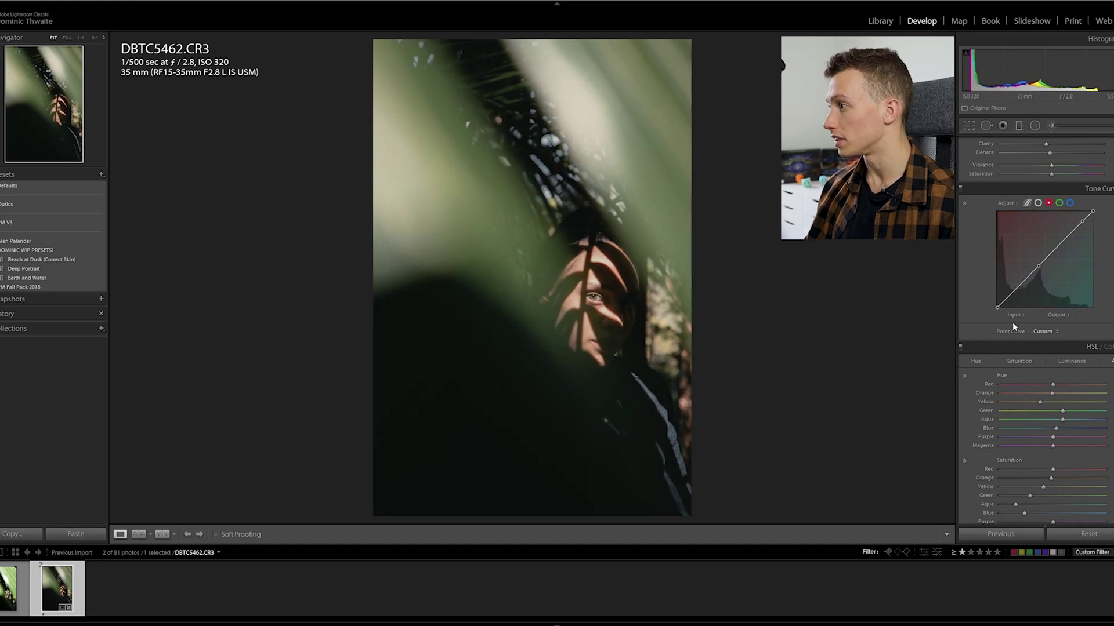
# Step: Tint the split-toning shadows teal at low saturation and shift the balance well towards the highlights
pyautogui.scroll(-1, 1012, 322)
pyautogui.scroll(-10, 1036, 290)
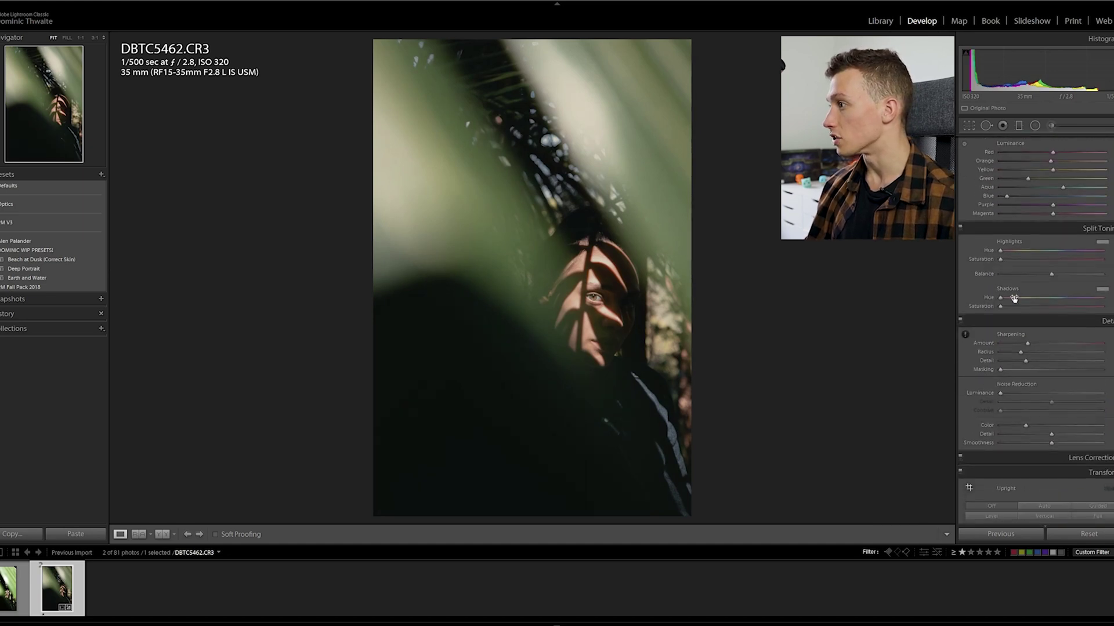
pyautogui.moveTo(1054, 297); pyautogui.dragTo(1053, 297)
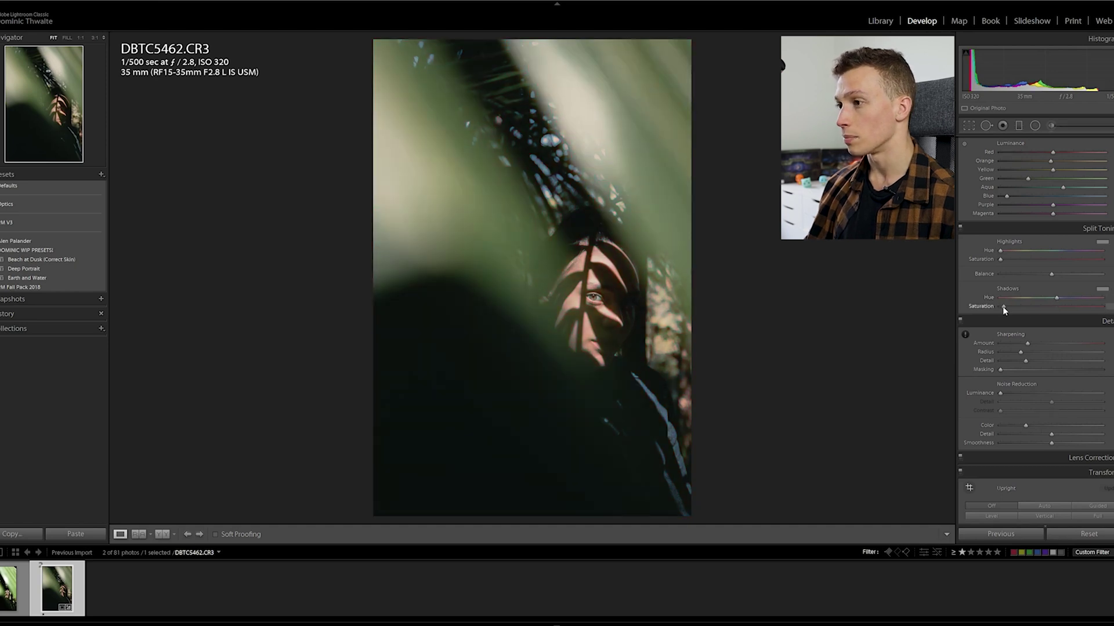
pyautogui.moveTo(1010, 306); pyautogui.dragTo(997, 308)
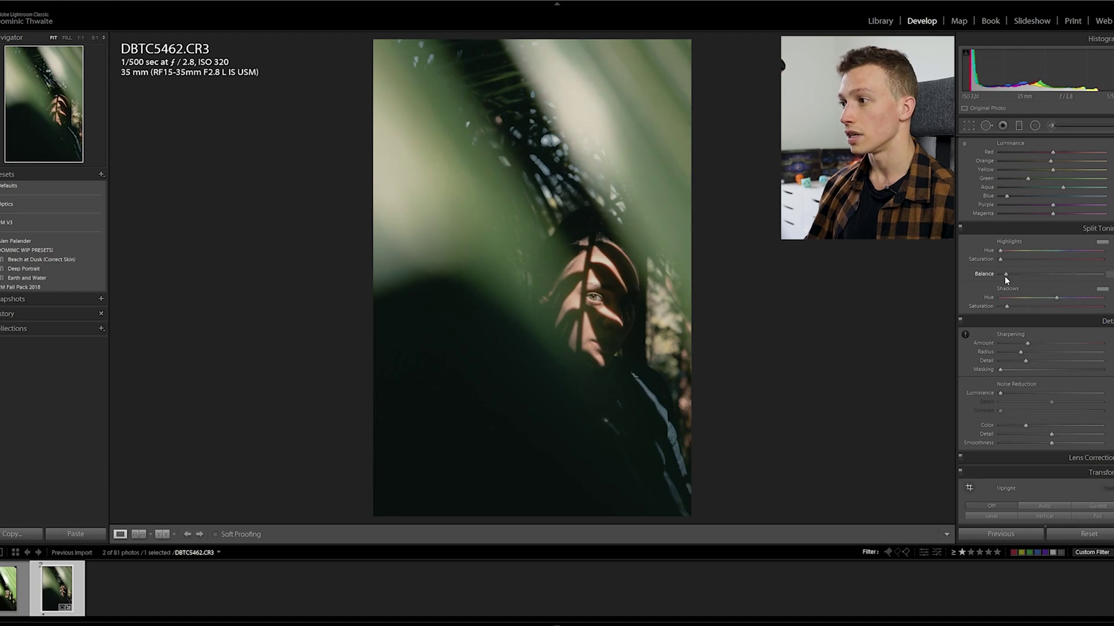
pyautogui.moveTo(1083, 273); pyautogui.dragTo(1070, 274)
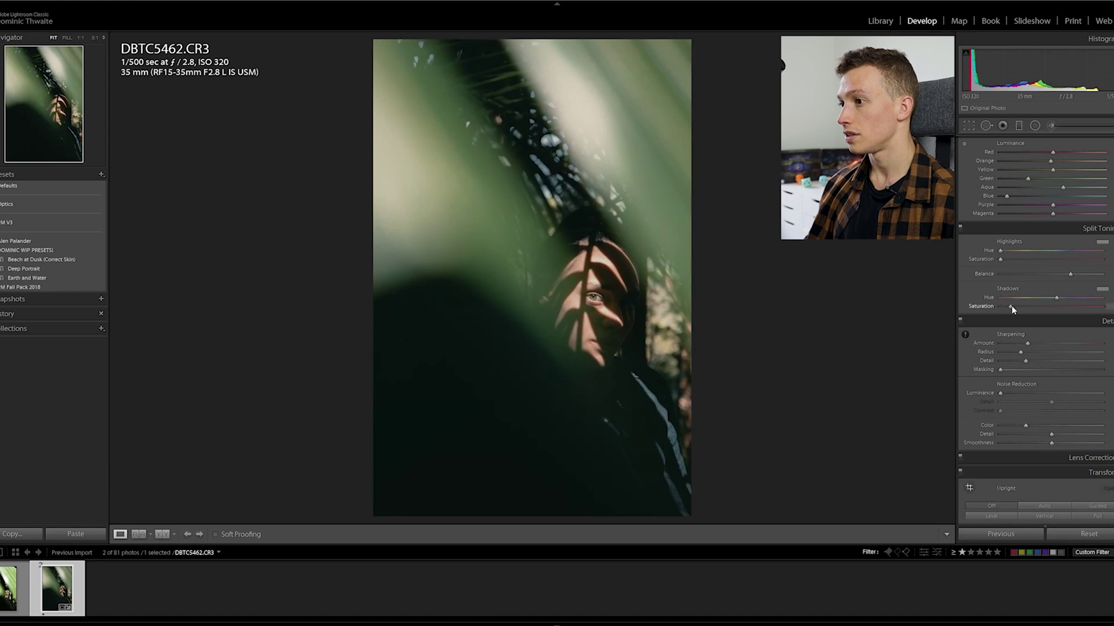
pyautogui.moveTo(1011, 305); pyautogui.dragTo(1015, 304)
pyautogui.moveTo(1071, 278); pyautogui.dragTo(1011, 277)
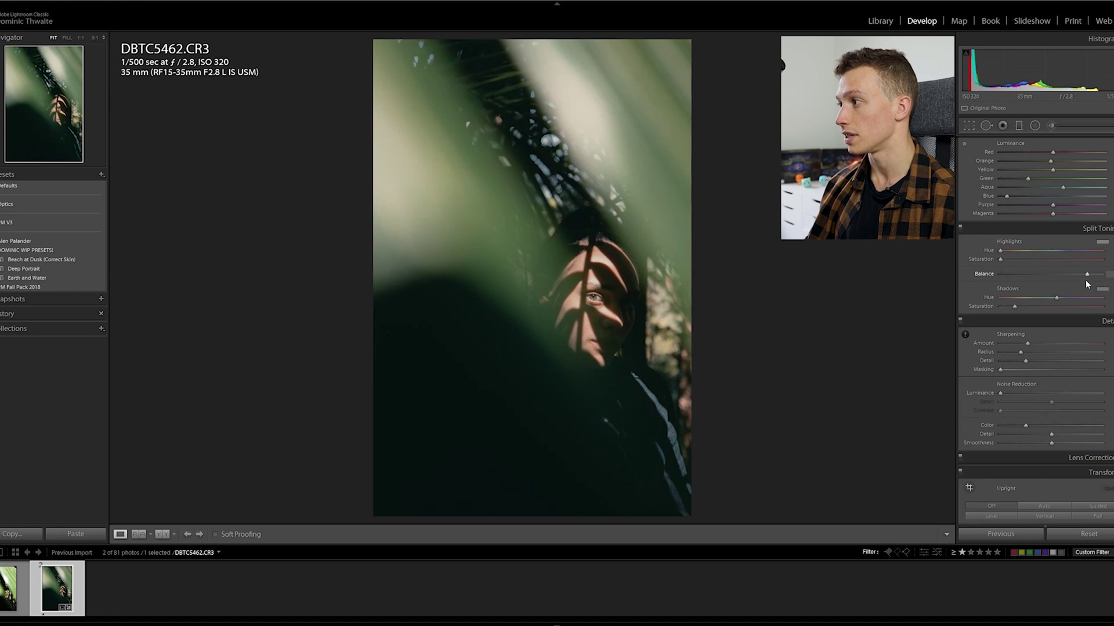
# Step: Cut the split-toning shadow saturation to almost nothing and give the highlights a faint warm orange tint
pyautogui.doubleClick(993, 307)
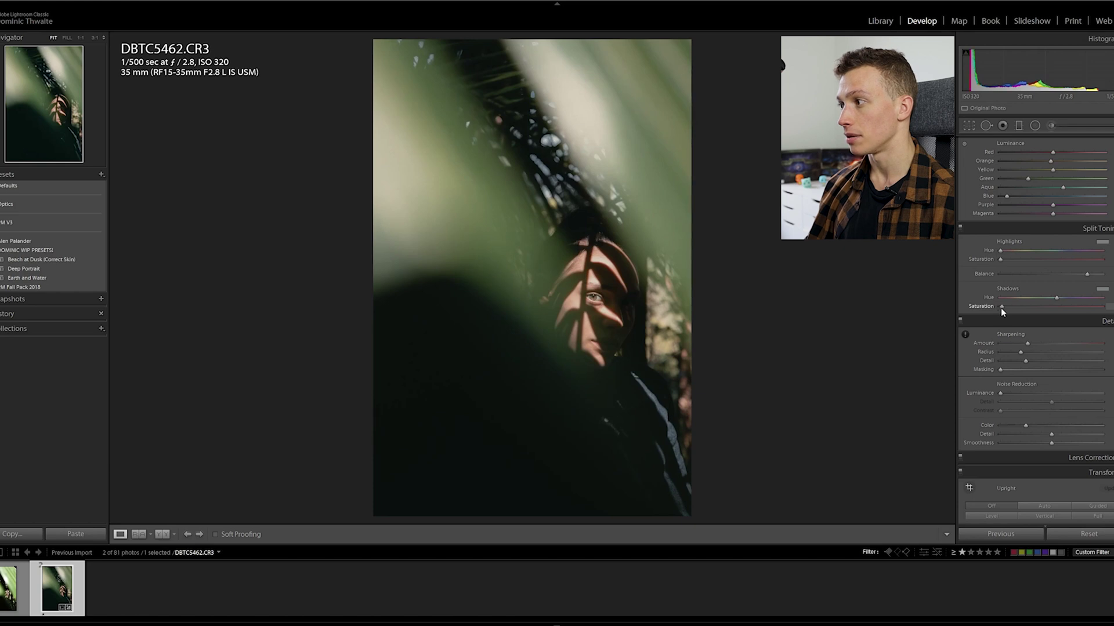
pyautogui.press('alt')
pyautogui.moveTo(1011, 249)
pyautogui.mouseDown()
pyautogui.moveTo(1029, 263)
pyautogui.moveTo(1008, 264)
pyautogui.mouseUp()
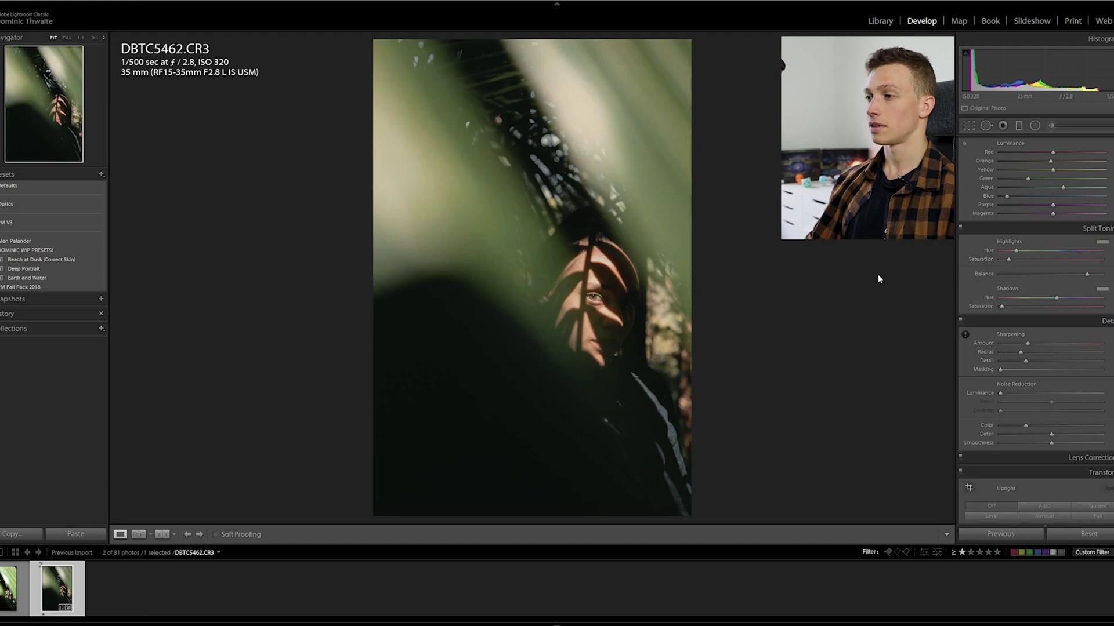
# Step: Compare the photo with split toning switched off and on
pyautogui.click(960, 229)
pyautogui.click(960, 229)
pyautogui.click(960, 229)
pyautogui.click(960, 229)
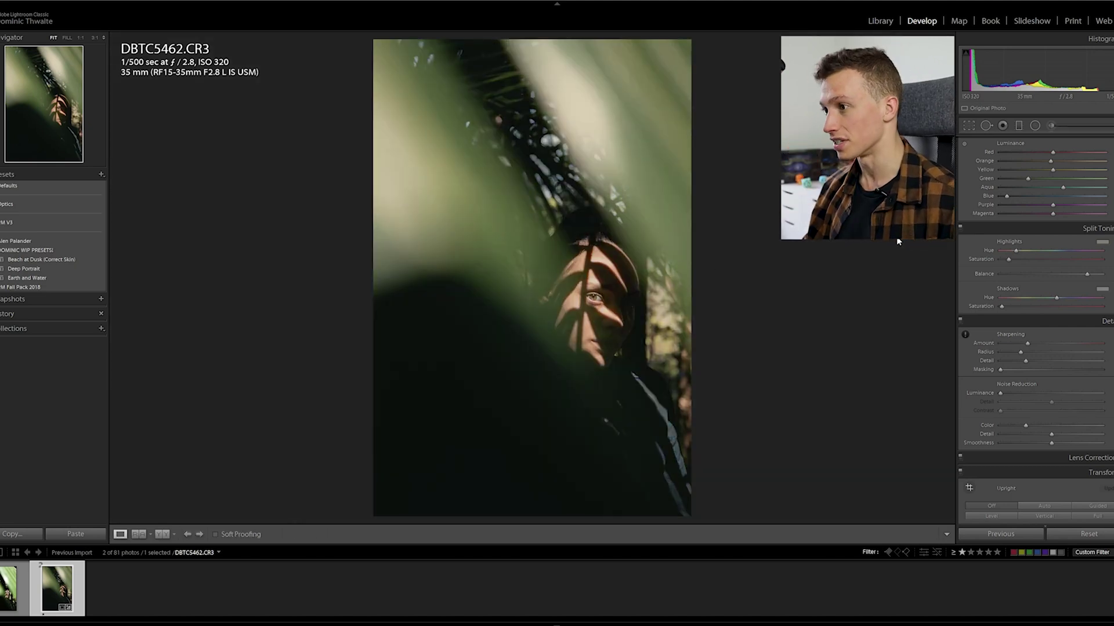
# Step: Reduce the sharpening amount while checking the face at full size
pyautogui.press('z')
pyautogui.moveTo(1026, 344)
pyautogui.mouseDown()
pyautogui.moveTo(928, 347)
pyautogui.moveTo(1016, 345)
pyautogui.mouseUp()
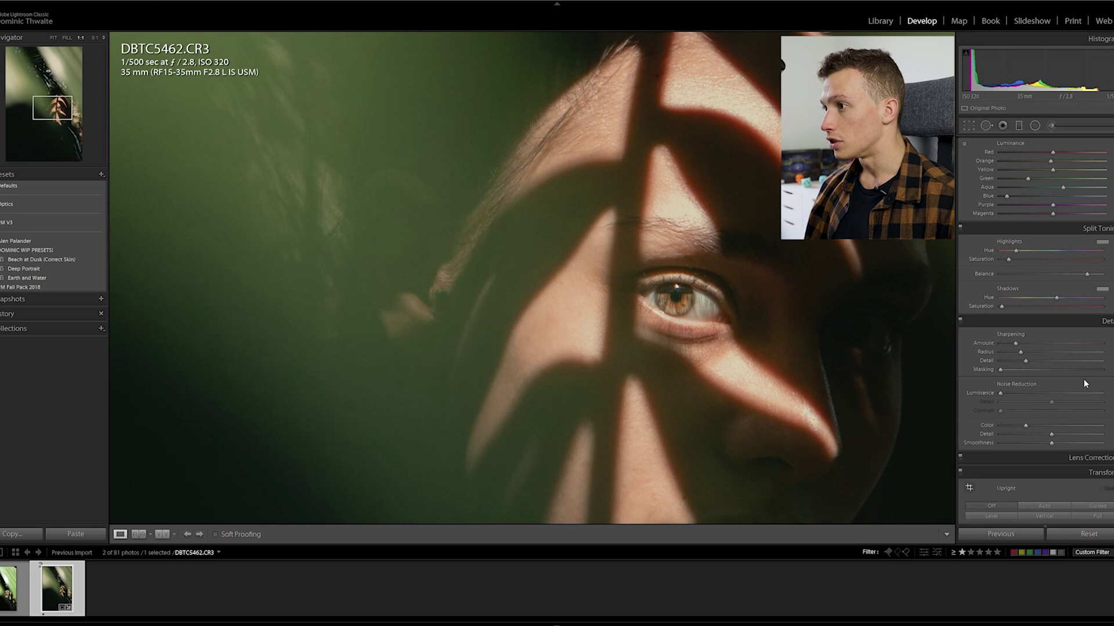
pyautogui.click(812, 370)
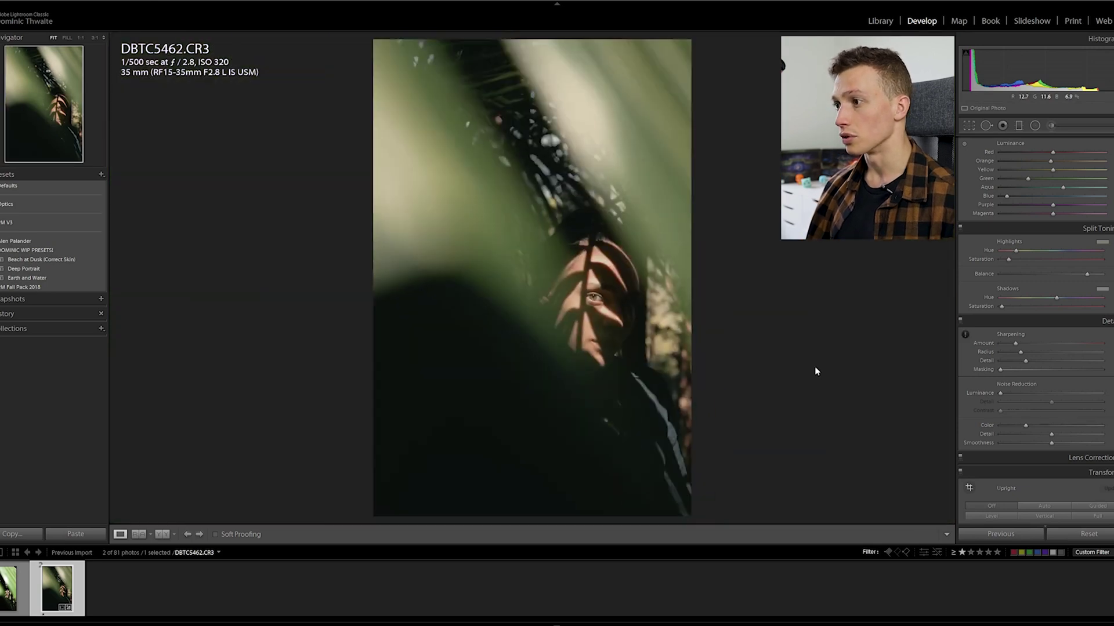
# Step: Add a small amount of grain and check it close up on the face
pyautogui.scroll(-5, 1092, 371)
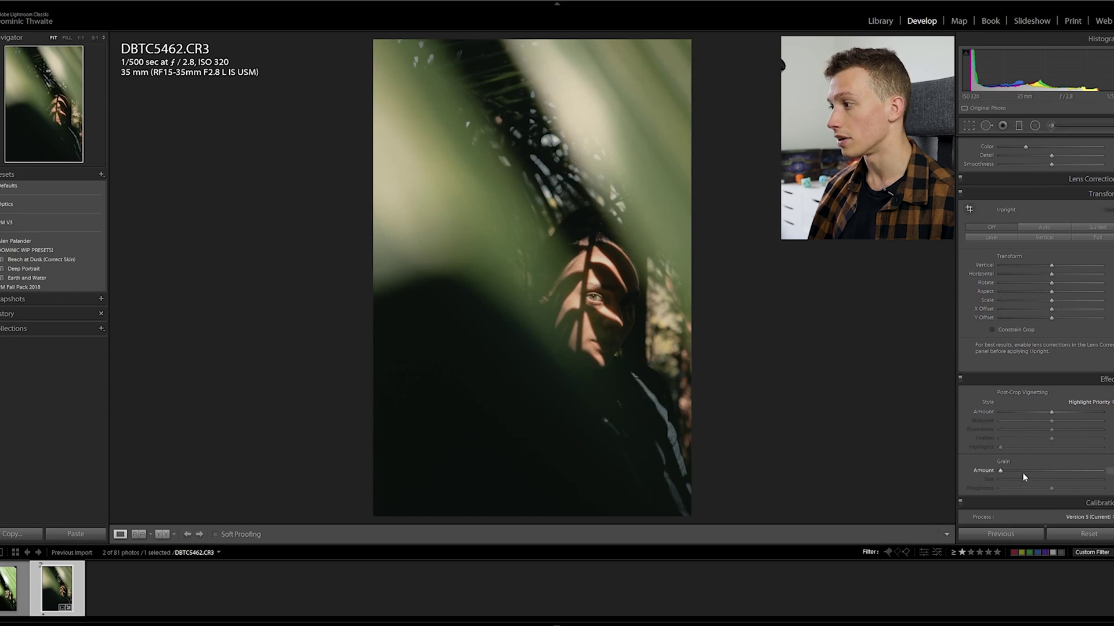
pyautogui.click(1021, 471)
pyautogui.click(629, 307)
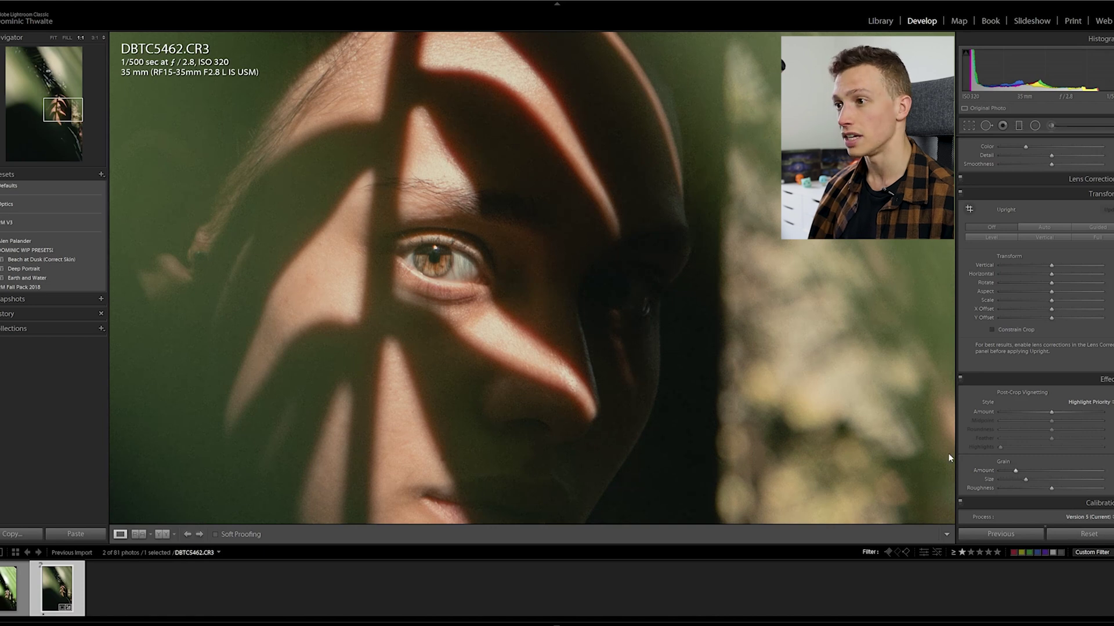
pyautogui.click(696, 373)
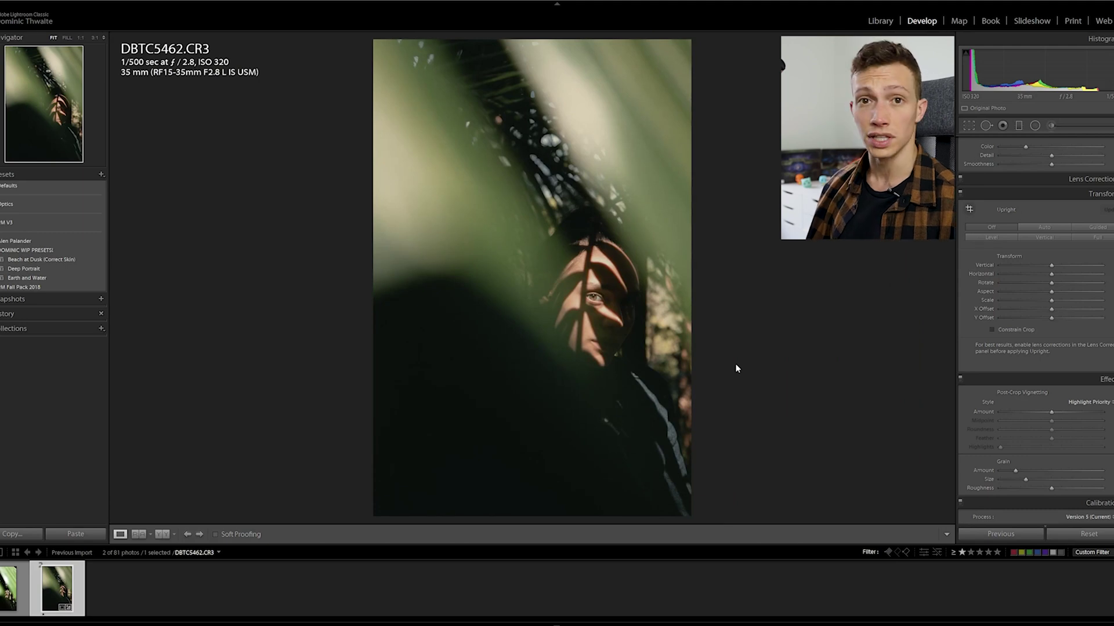
# Step: Compare the original photo with the version that now includes split toning and grain
pyautogui.press('\\')
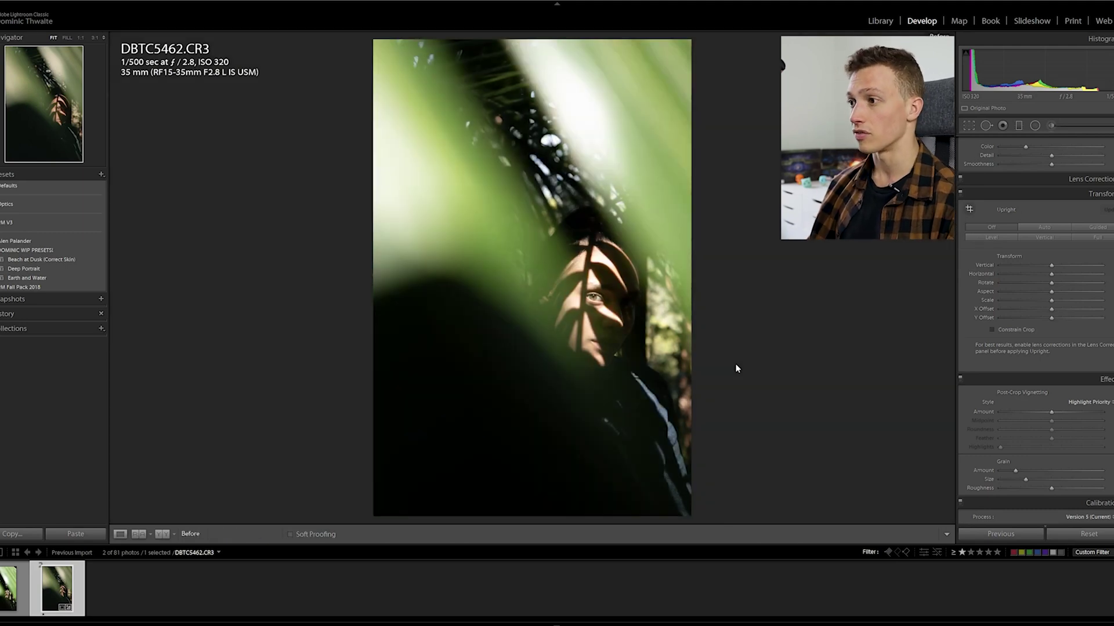
pyautogui.press('\\')
pyautogui.press('\\')
pyautogui.press('\\')
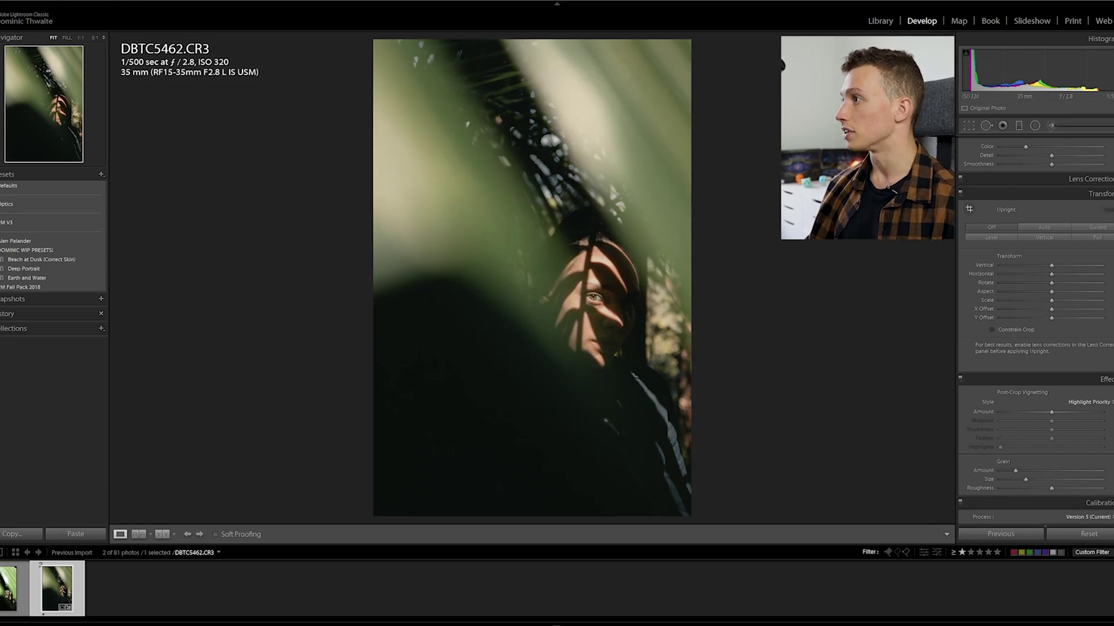
# Step: Add a graduated filter rising diagonally from the photo's lower-left corner towards the face, with slightly reduced exposure
pyautogui.click(1019, 126)
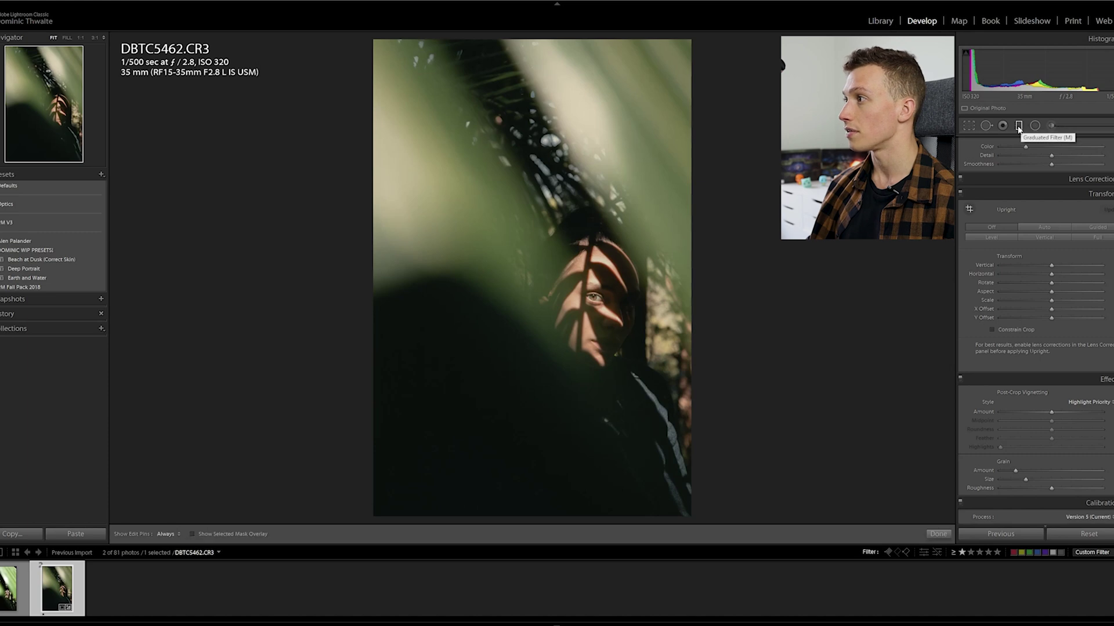
pyautogui.moveTo(1045, 190); pyautogui.dragTo(1042, 190)
pyautogui.moveTo(321, 494); pyautogui.dragTo(531, 198)
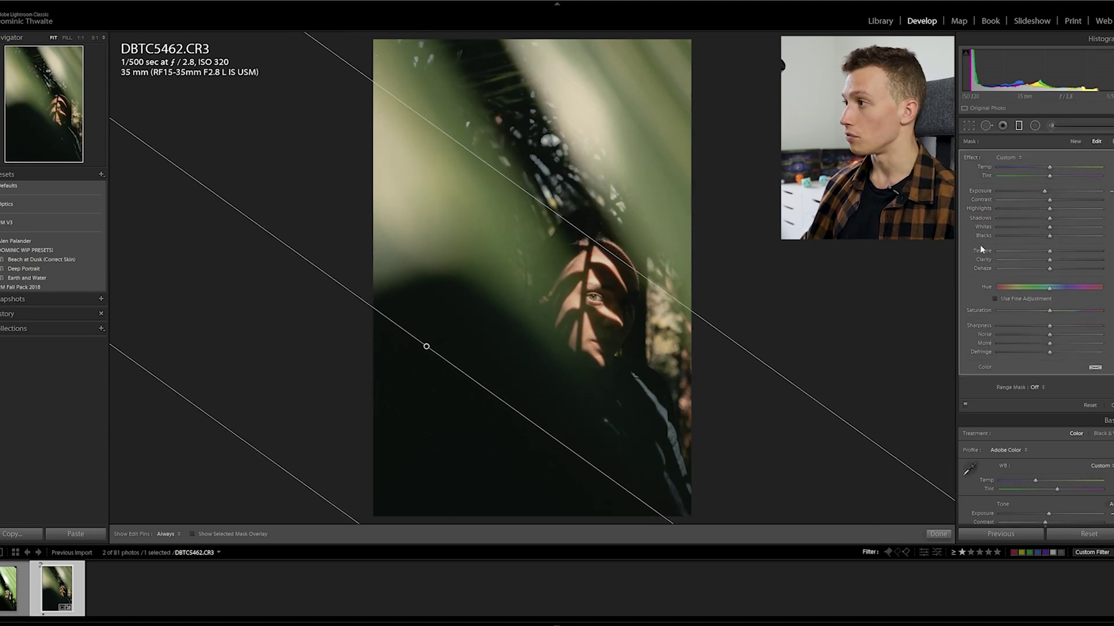
pyautogui.click(1042, 190)
pyautogui.moveTo(1041, 193); pyautogui.dragTo(1038, 193)
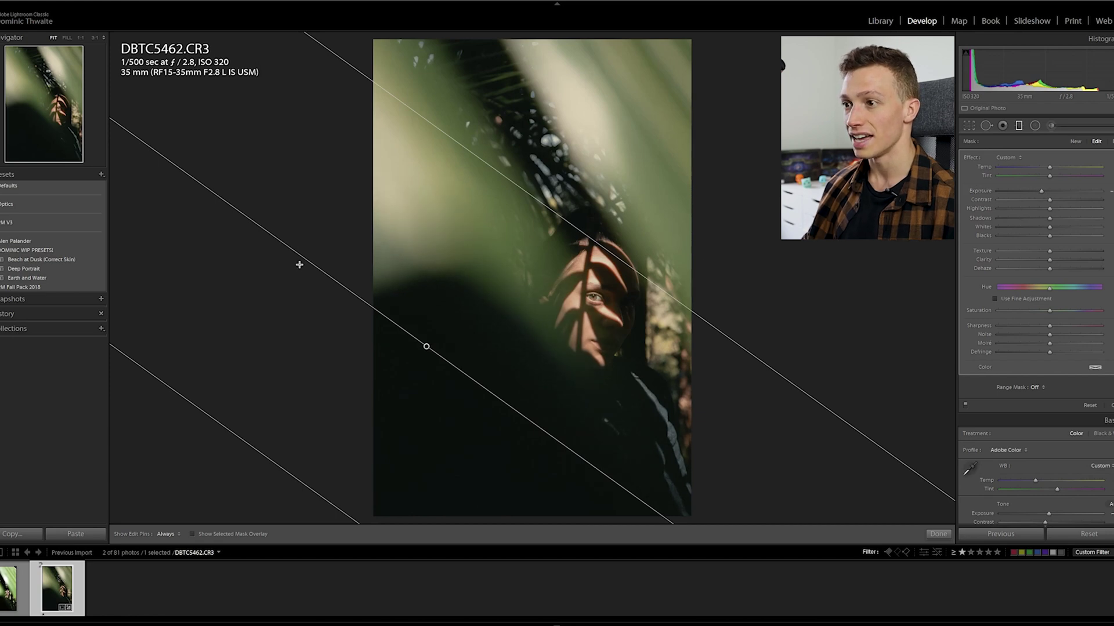
# Step: Rotate the lower-left graduated filter to a steeper angle that follows the dark diagonal band, undoing the first attempt
pyautogui.moveTo(305, 259); pyautogui.dragTo(305, 254)
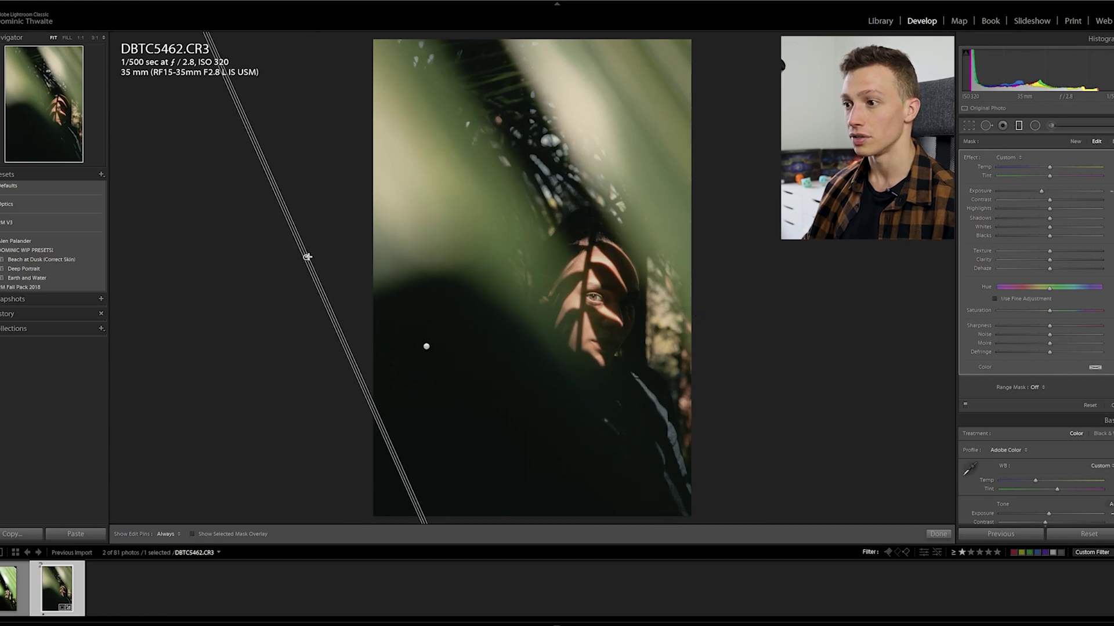
pyautogui.hotkey('ctrl', 'z')
pyautogui.click(427, 346)
pyautogui.moveTo(398, 327); pyautogui.dragTo(414, 319)
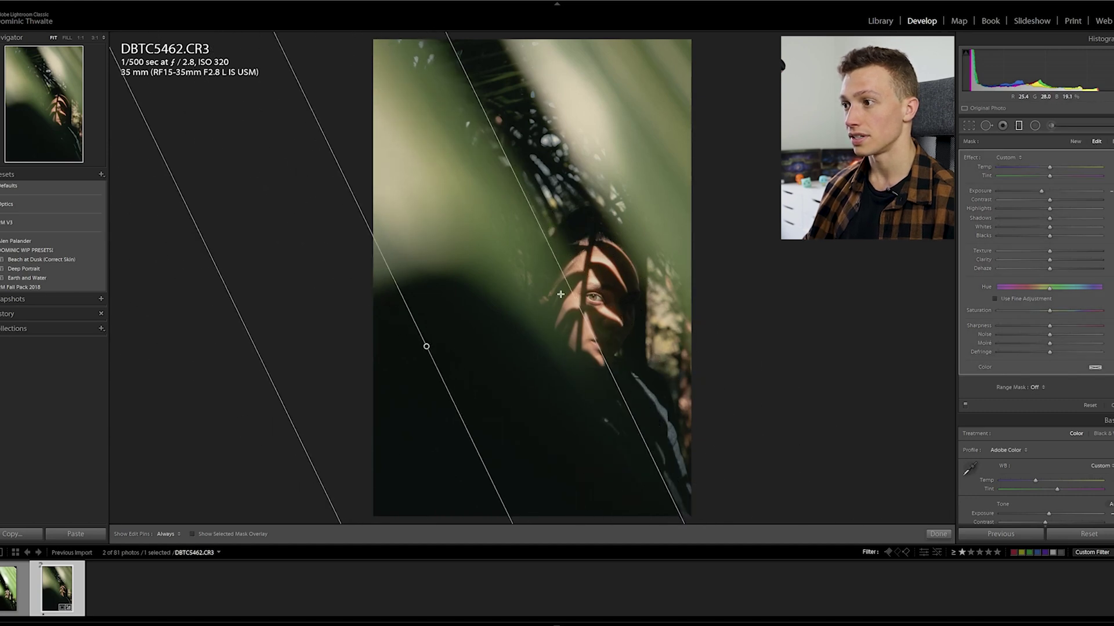
# Step: Darken the left graduated filter's exposure further and fine-tune its angle and inner edge beside the face
pyautogui.moveTo(1038, 190); pyautogui.dragTo(1015, 193)
pyautogui.moveTo(517, 179); pyautogui.dragTo(509, 172)
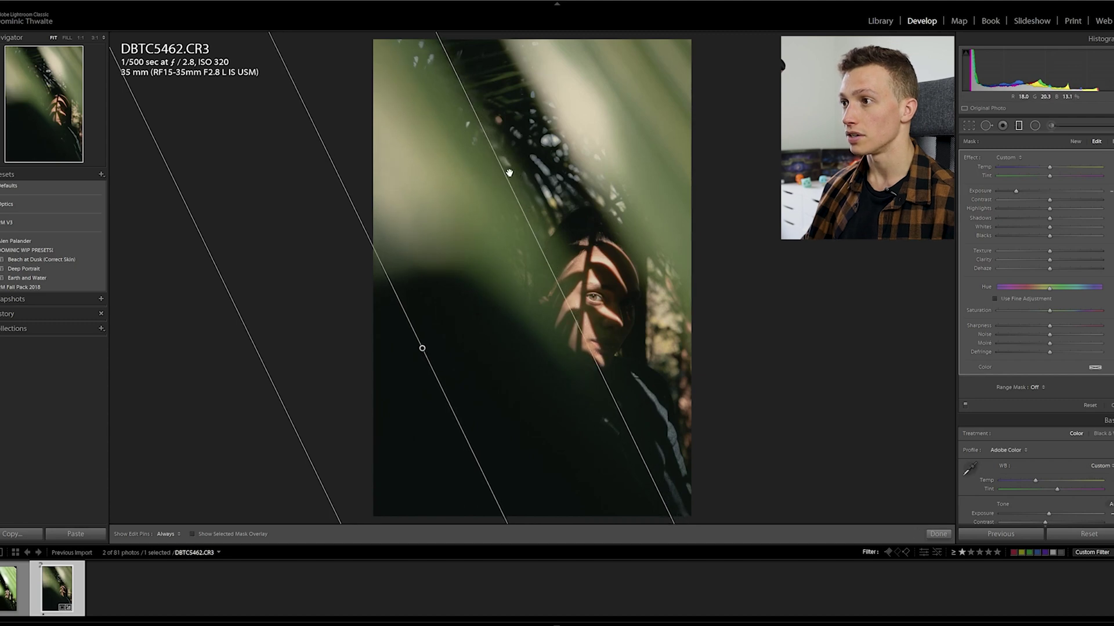
pyautogui.moveTo(359, 213); pyautogui.dragTo(352, 215)
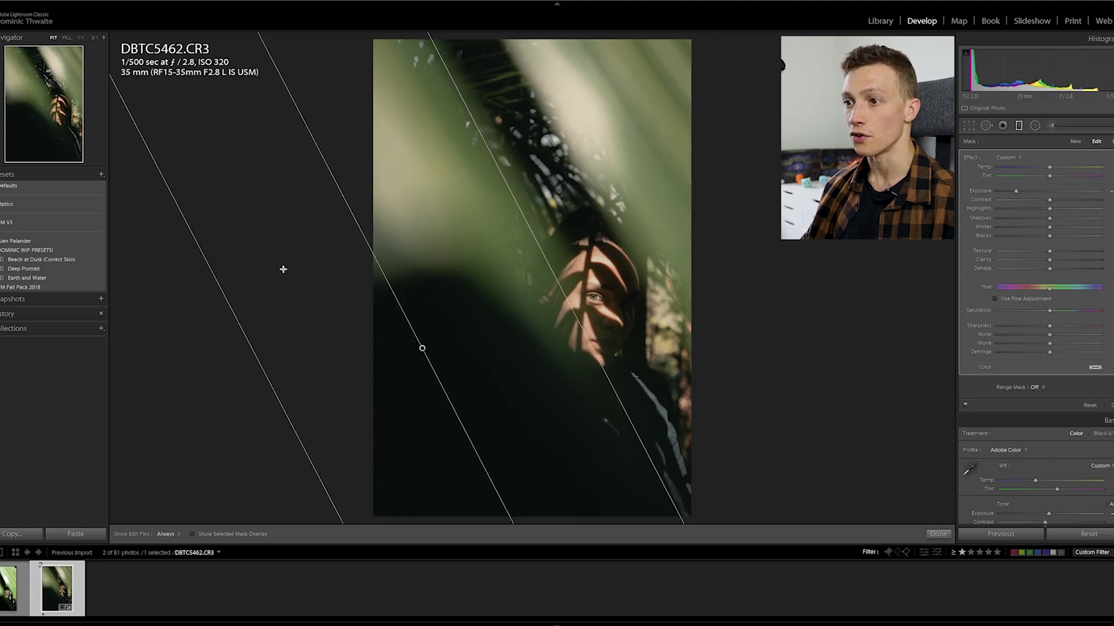
pyautogui.moveTo(559, 286); pyautogui.dragTo(544, 283)
# Step: Rebalance the left filter's exposure, drop its highlights to the minimum, and lower its whites
pyautogui.moveTo(1016, 193); pyautogui.dragTo(1087, 206)
pyautogui.moveTo(998, 204); pyautogui.dragTo(1021, 203)
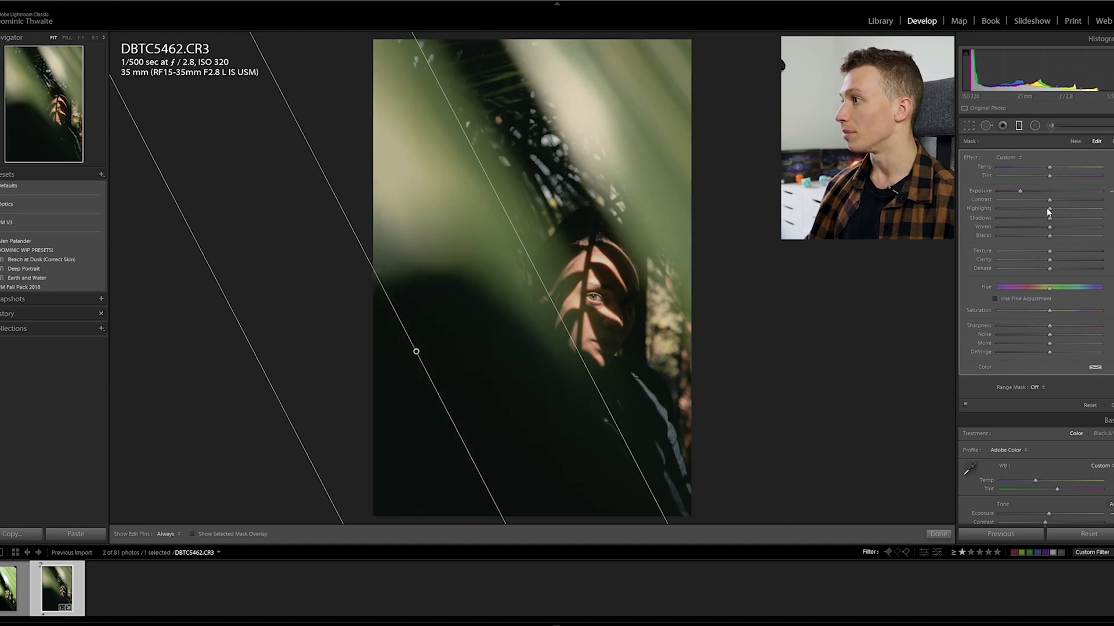
pyautogui.moveTo(1049, 210); pyautogui.dragTo(1019, 227)
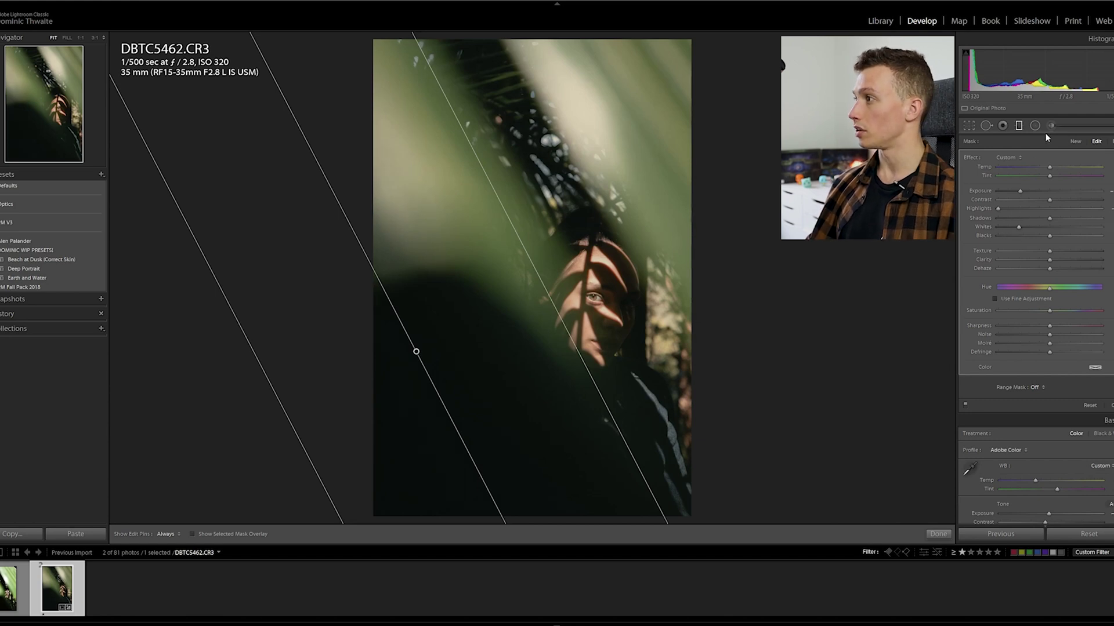
# Step: Add a second graduated filter from the upper-right corner, darken its exposure, highlights and whites, and extend its inner edge
pyautogui.click(767, 131)
pyautogui.moveTo(736, 58); pyautogui.dragTo(569, 166)
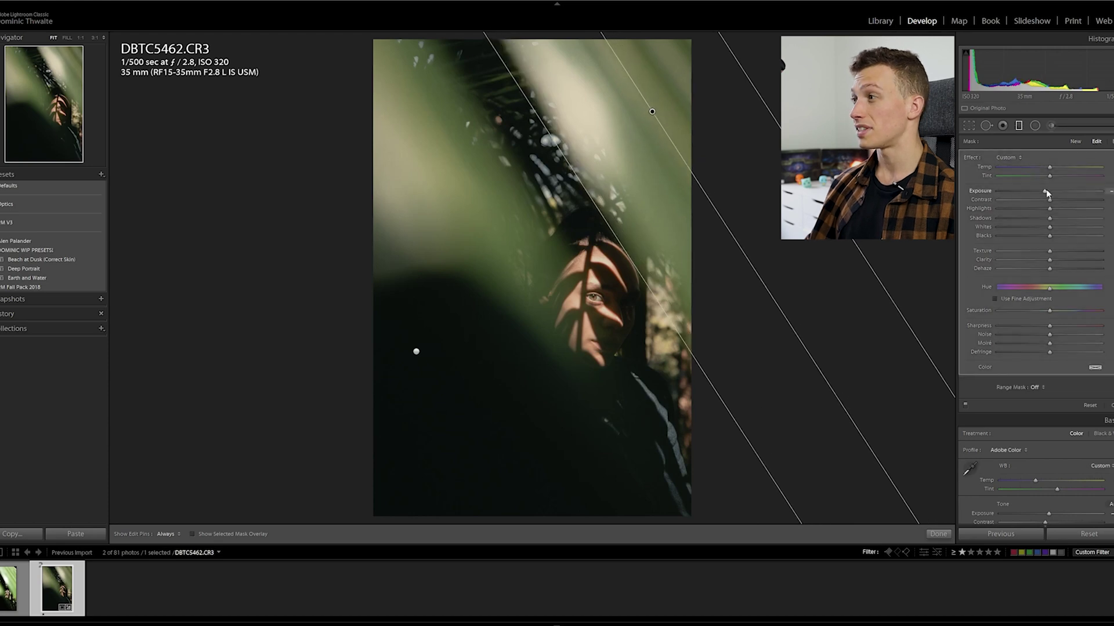
pyautogui.moveTo(1046, 193); pyautogui.dragTo(997, 191)
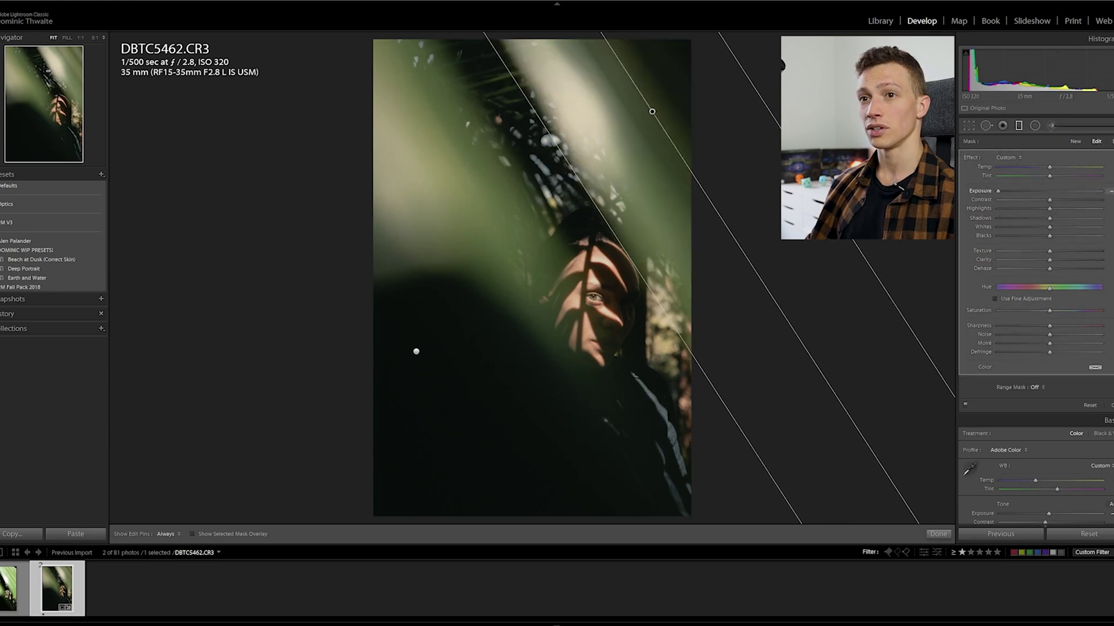
pyautogui.moveTo(996, 192); pyautogui.dragTo(1017, 227)
pyautogui.moveTo(614, 241)
pyautogui.mouseDown()
pyautogui.moveTo(499, 267)
pyautogui.moveTo(596, 229)
pyautogui.mouseUp()
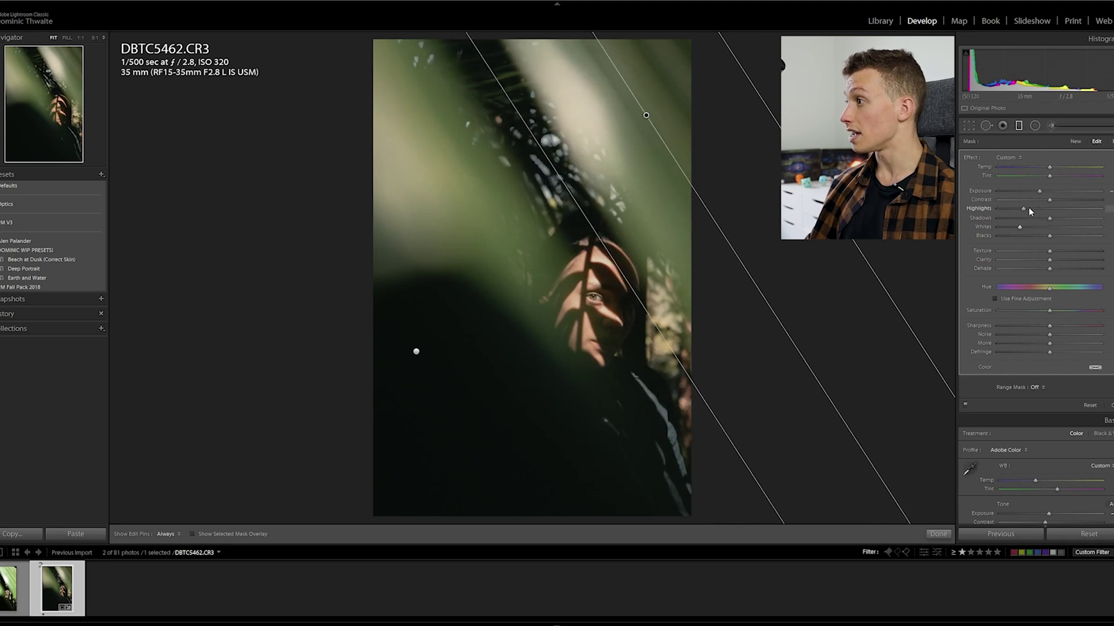
# Step: Raise the upper-right graduated filter's highlights slightly and finish editing the graduated filters
pyautogui.moveTo(1040, 216); pyautogui.dragTo(1033, 210)
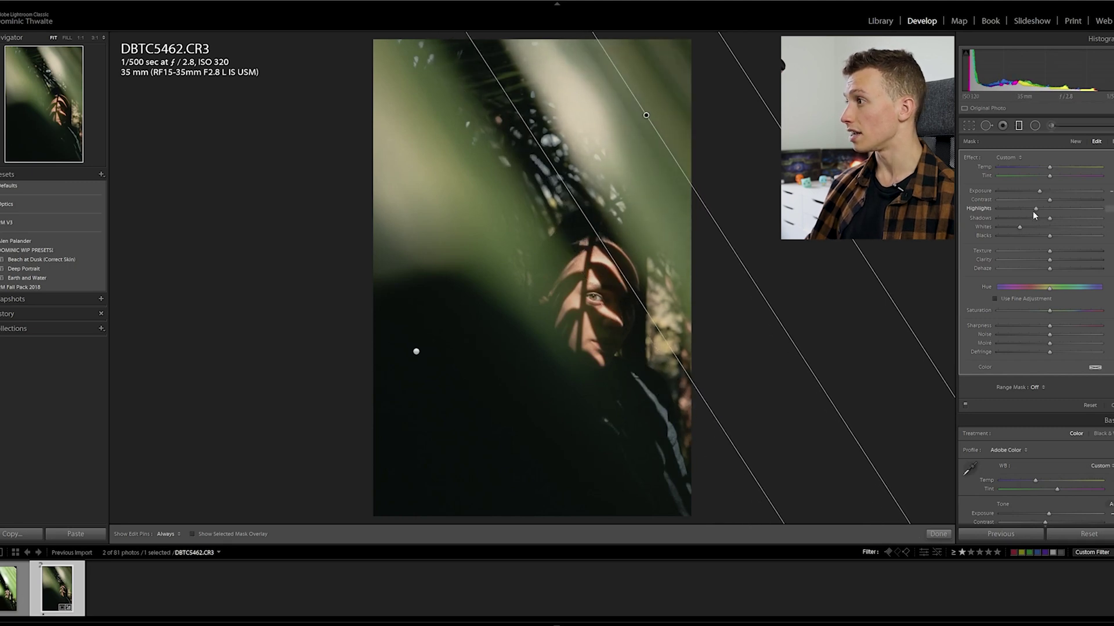
pyautogui.click(940, 536)
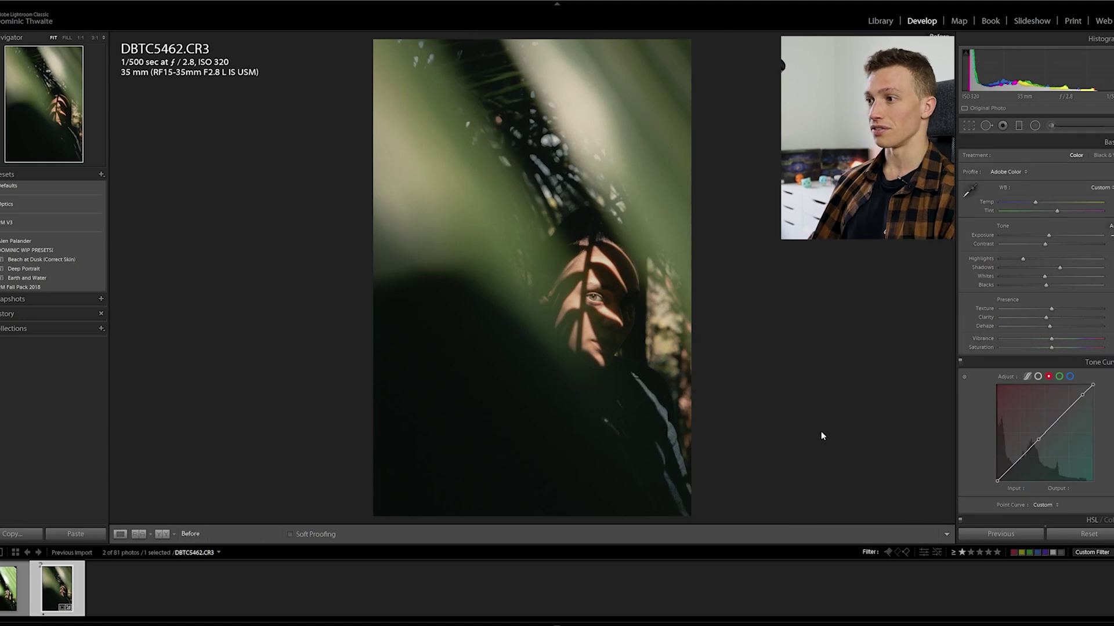
# Step: Paint an adjustment brush mask over the whole face, leaving out the visible eye, using the mask overlay as a guide
pyautogui.click(615, 305)
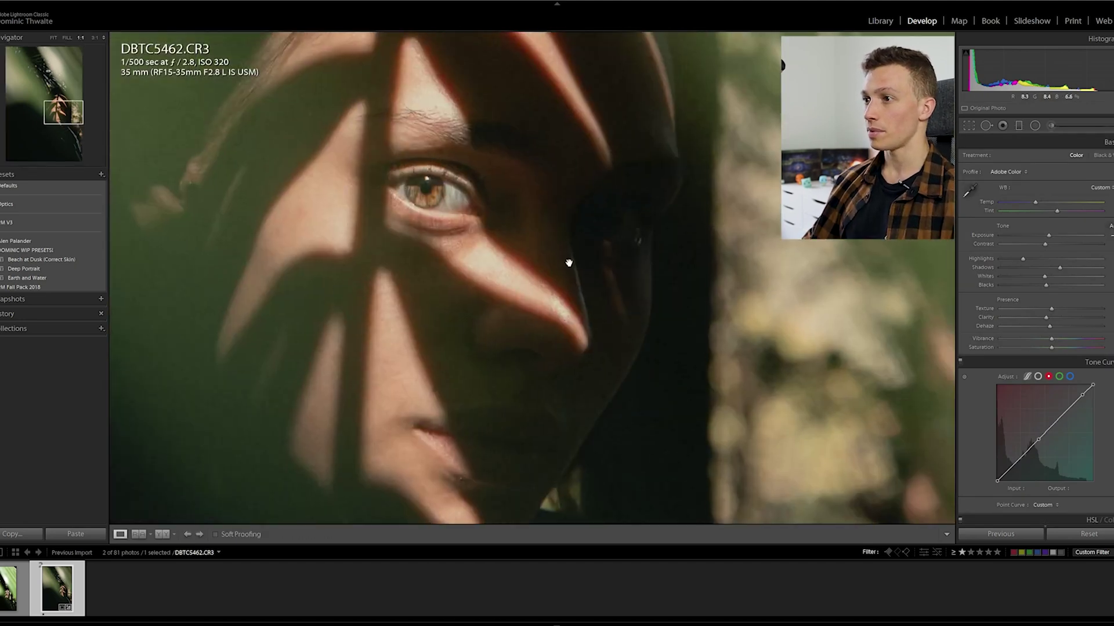
pyautogui.moveTo(569, 261); pyautogui.dragTo(761, 189)
pyautogui.press('k')
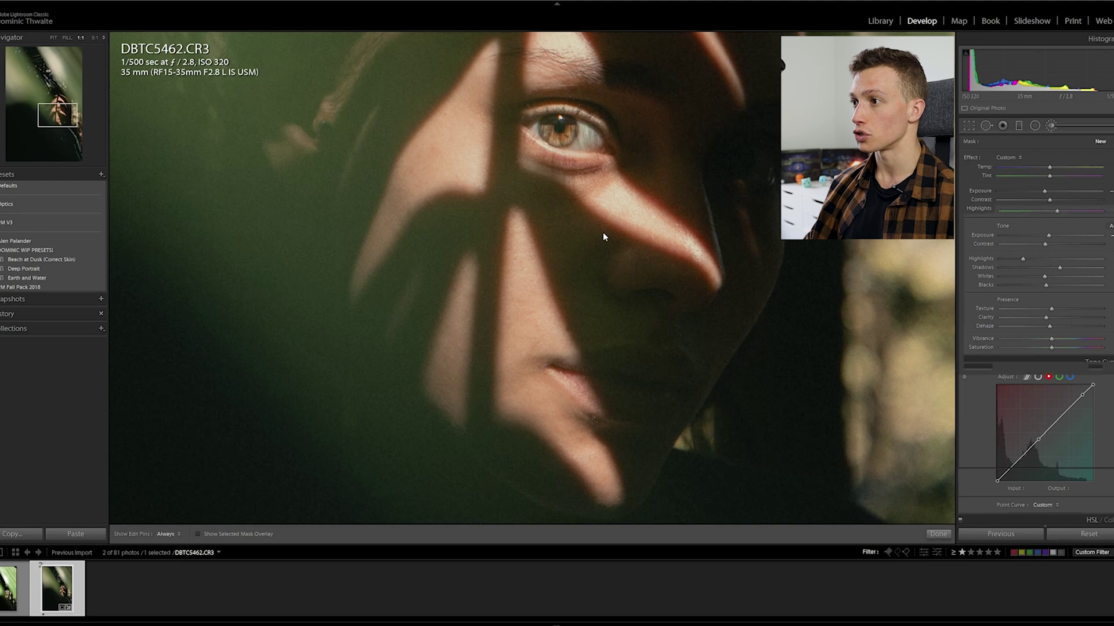
pyautogui.press('z')
pyautogui.press('o')
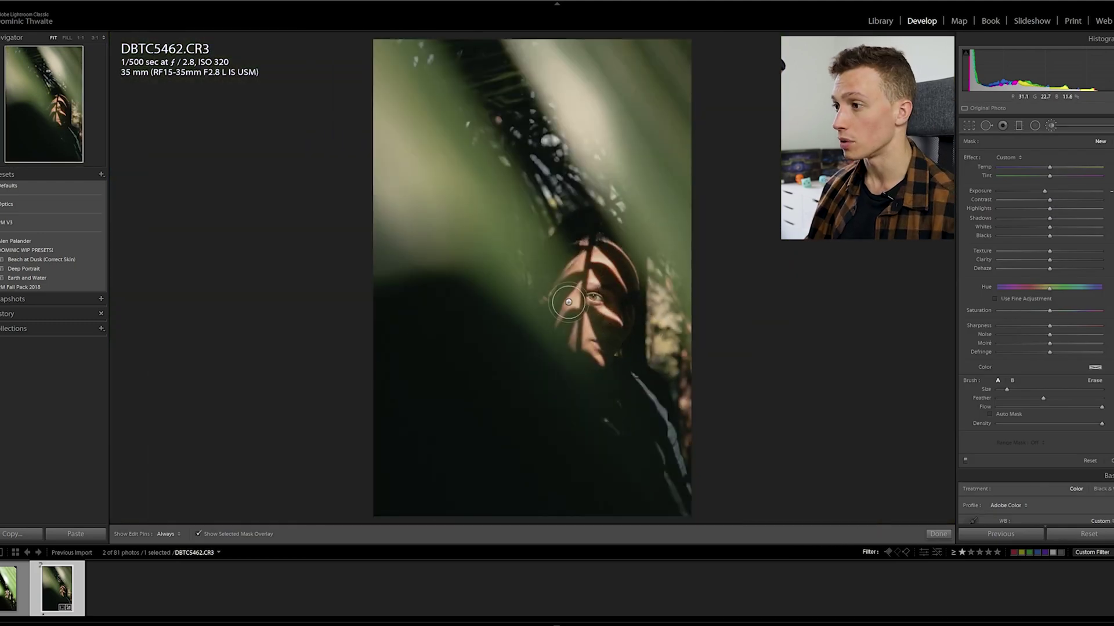
pyautogui.press('h')
pyautogui.moveTo(586, 328)
pyautogui.mouseDown()
pyautogui.moveTo(577, 334)
pyautogui.moveTo(569, 296)
pyautogui.moveTo(593, 259)
pyautogui.mouseUp()
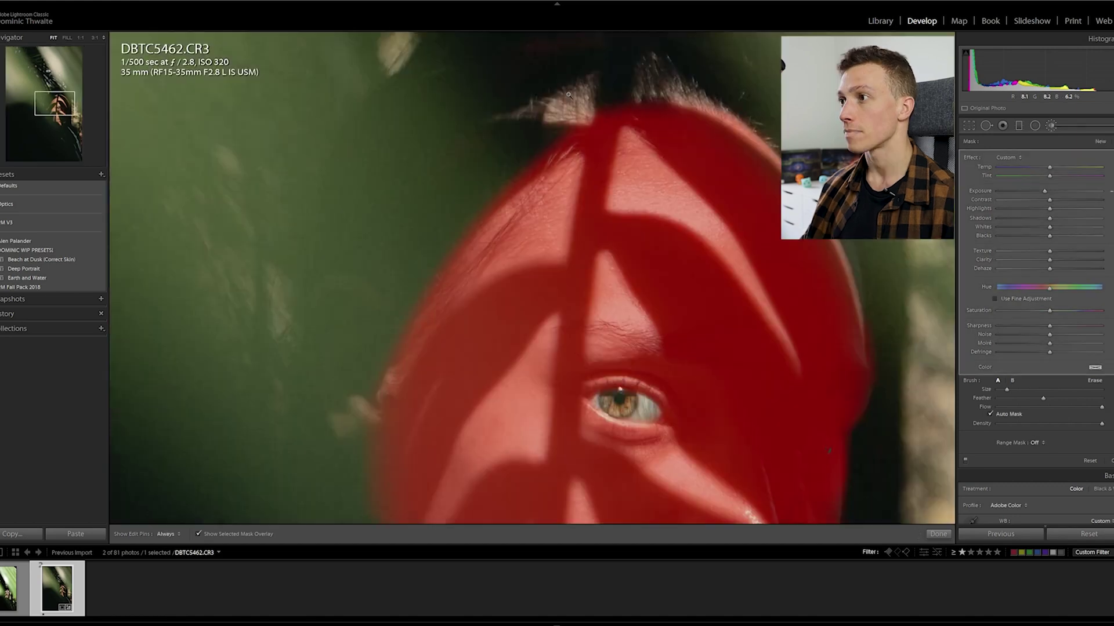
pyautogui.press('z')
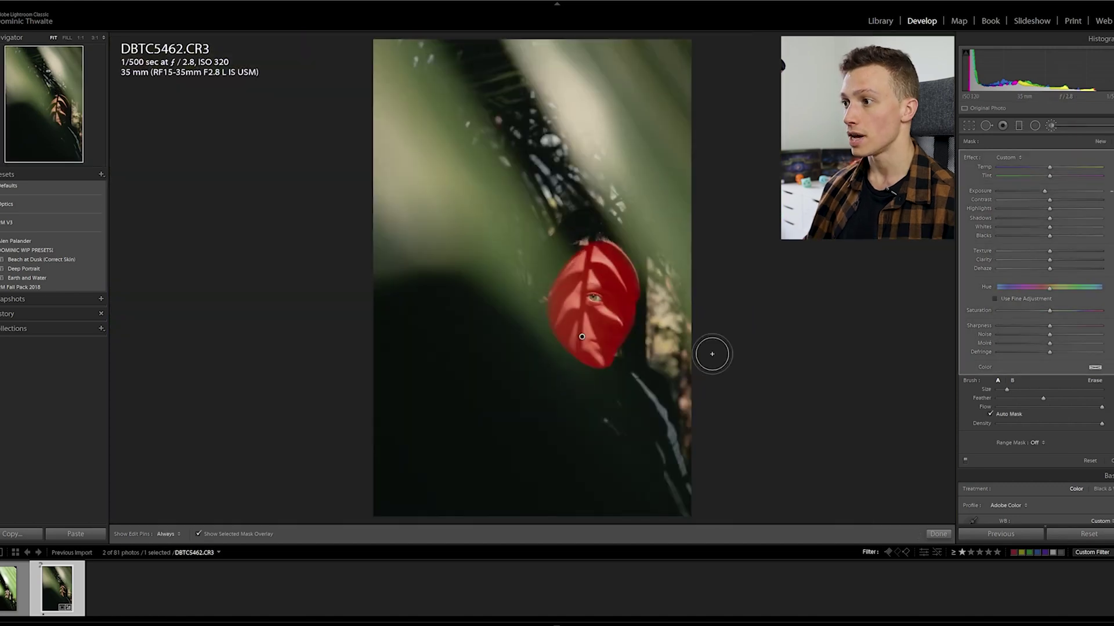
pyautogui.press('o')
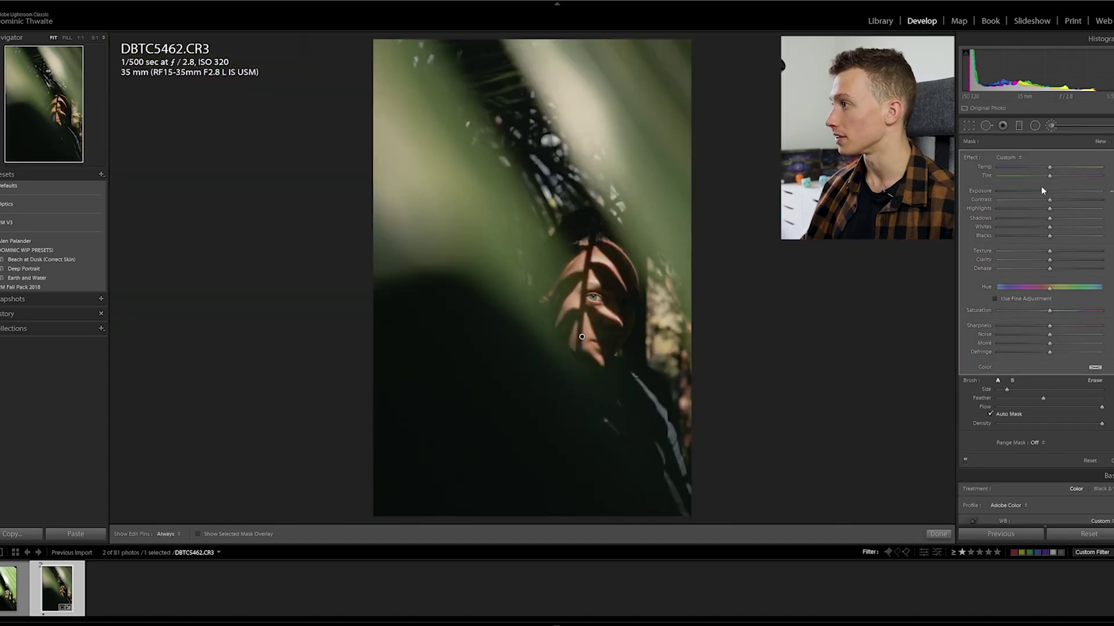
# Step: Reset the face mask's exposure to zero, lift its shadows slightly, and lower its blacks
pyautogui.moveTo(1044, 192); pyautogui.dragTo(1057, 220)
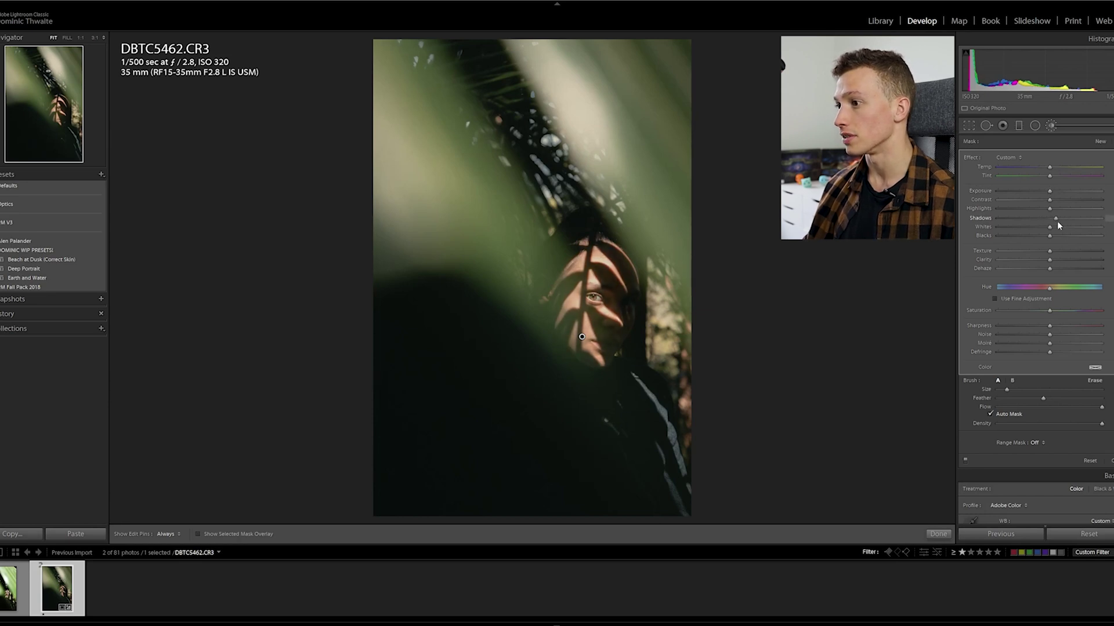
pyautogui.press('alt')
pyautogui.press('h')
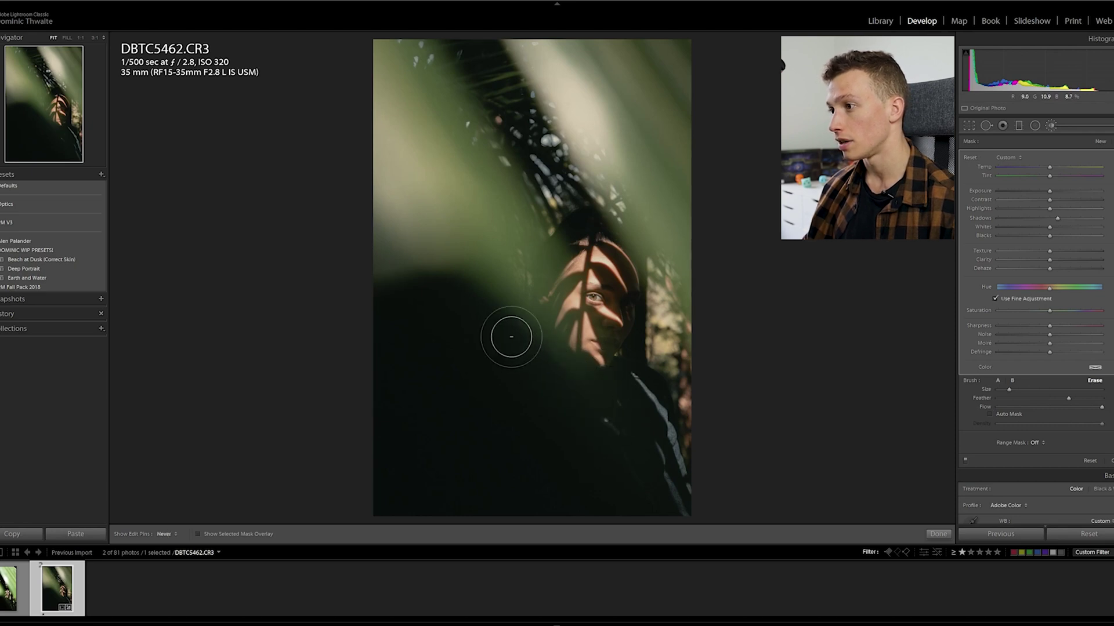
pyautogui.press('h')
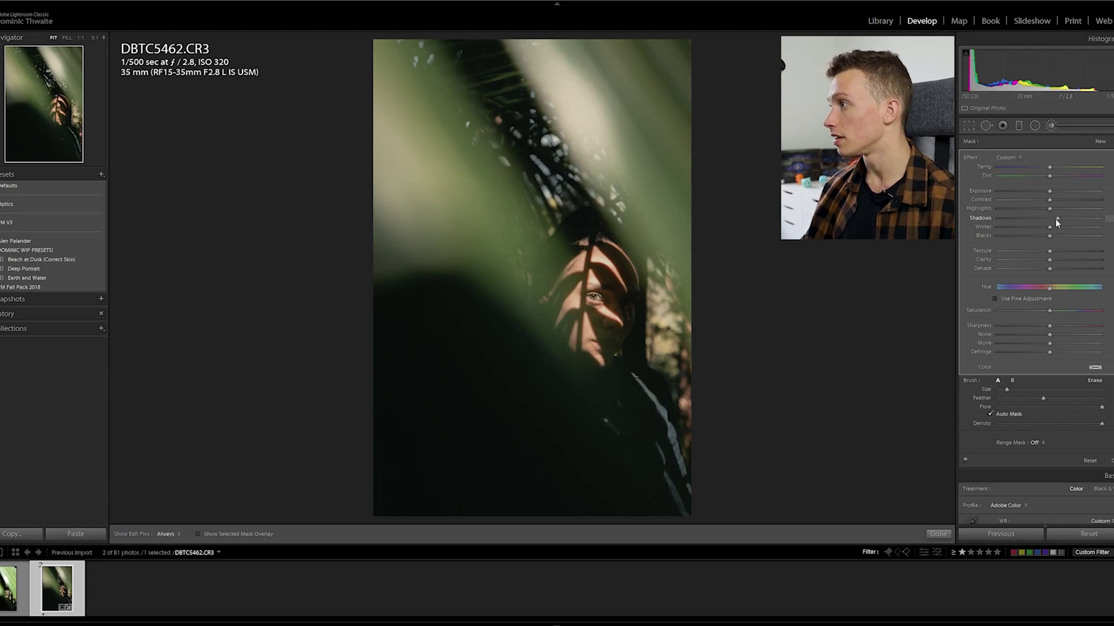
pyautogui.moveTo(1062, 221)
pyautogui.mouseDown()
pyautogui.moveTo(1101, 230)
pyautogui.moveTo(967, 234)
pyautogui.moveTo(1048, 243)
pyautogui.moveTo(1039, 242)
pyautogui.mouseUp()
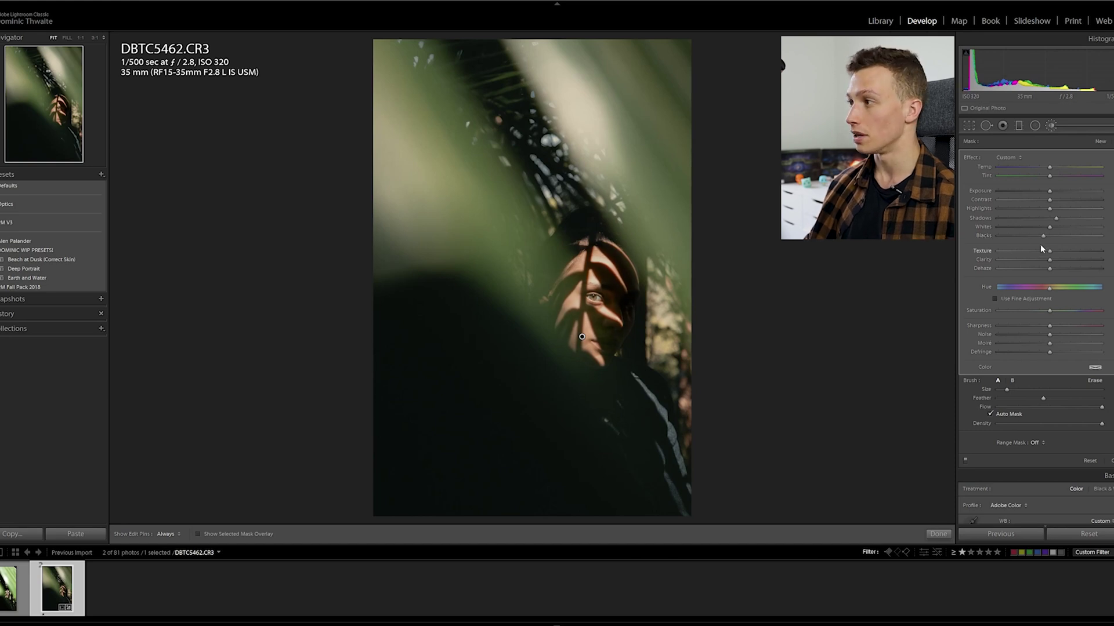
# Step: Lower the face mask's highlights slightly, checking the skin up close, and finish the brush
pyautogui.moveTo(1061, 208); pyautogui.dragTo(1033, 219)
pyautogui.press('z')
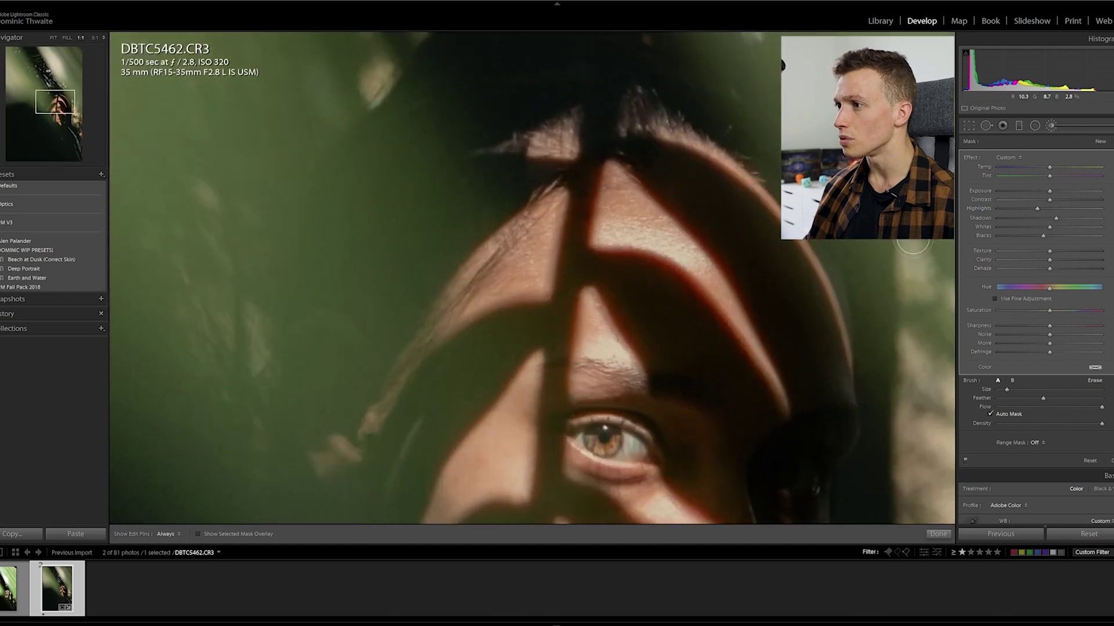
pyautogui.moveTo(1057, 215)
pyautogui.mouseDown()
pyautogui.moveTo(1039, 212)
pyautogui.moveTo(1069, 216)
pyautogui.moveTo(1048, 220)
pyautogui.mouseUp()
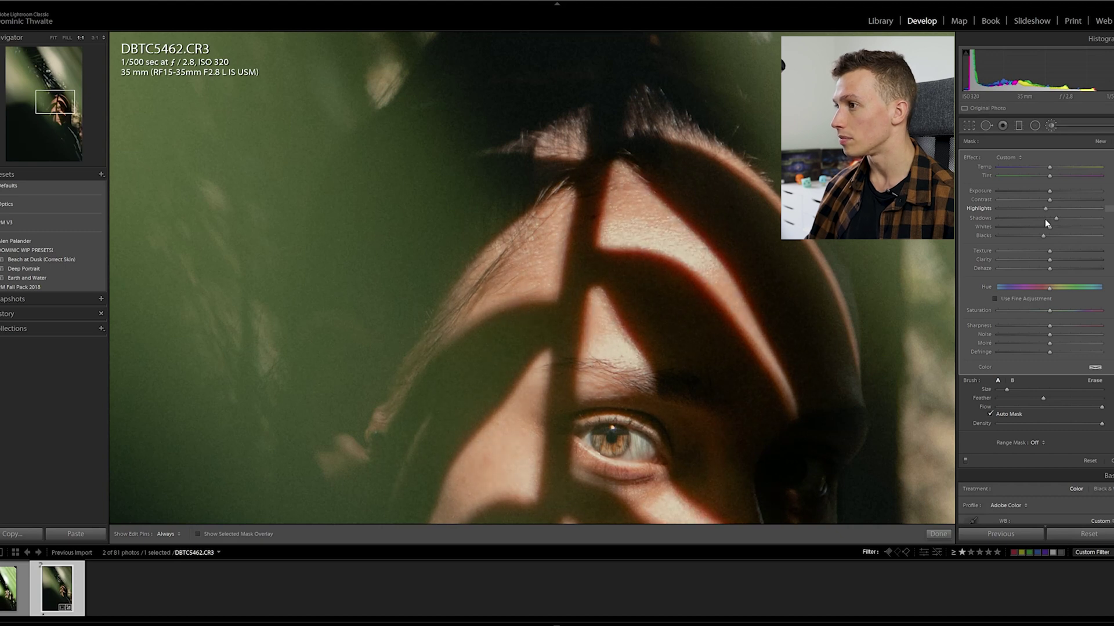
pyautogui.press('z')
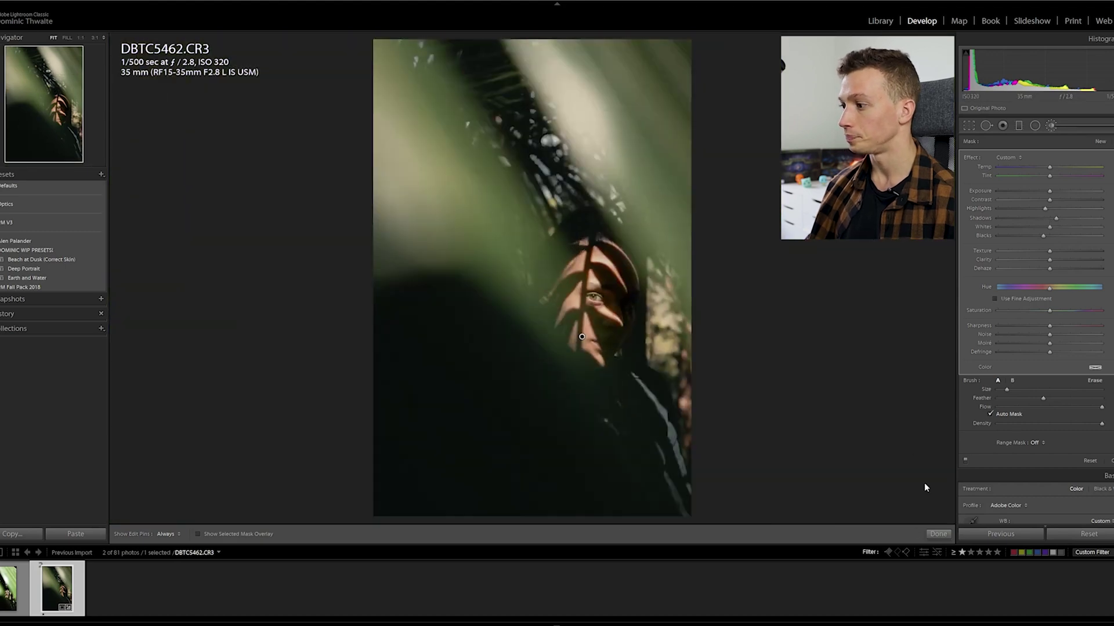
pyautogui.press('k')
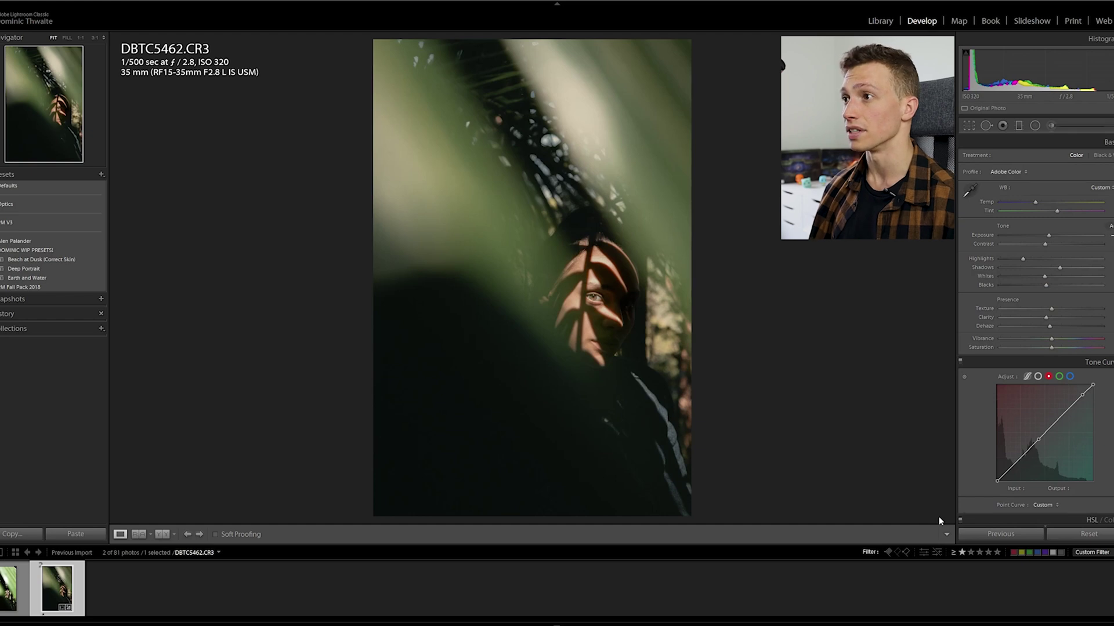
# Step: Paint a new brush mask over the dark diagonal band above the head and the background and shoulder beside the face
pyautogui.press('k')
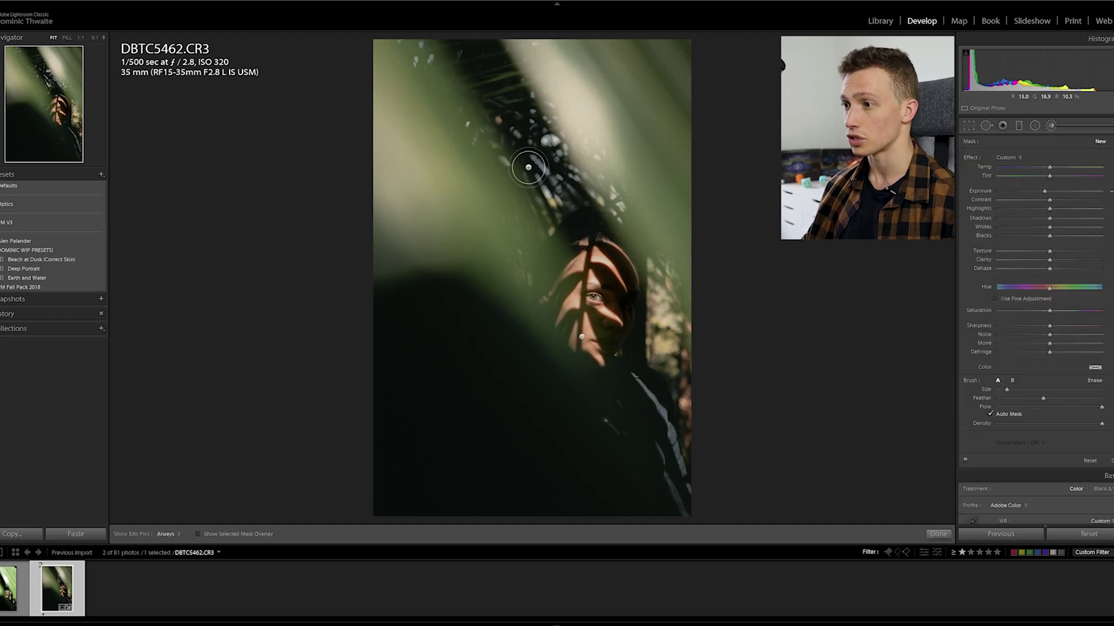
pyautogui.press('o')
pyautogui.moveTo(513, 123)
pyautogui.mouseDown()
pyautogui.moveTo(556, 191)
pyautogui.moveTo(459, 54)
pyautogui.moveTo(467, 67)
pyautogui.mouseUp()
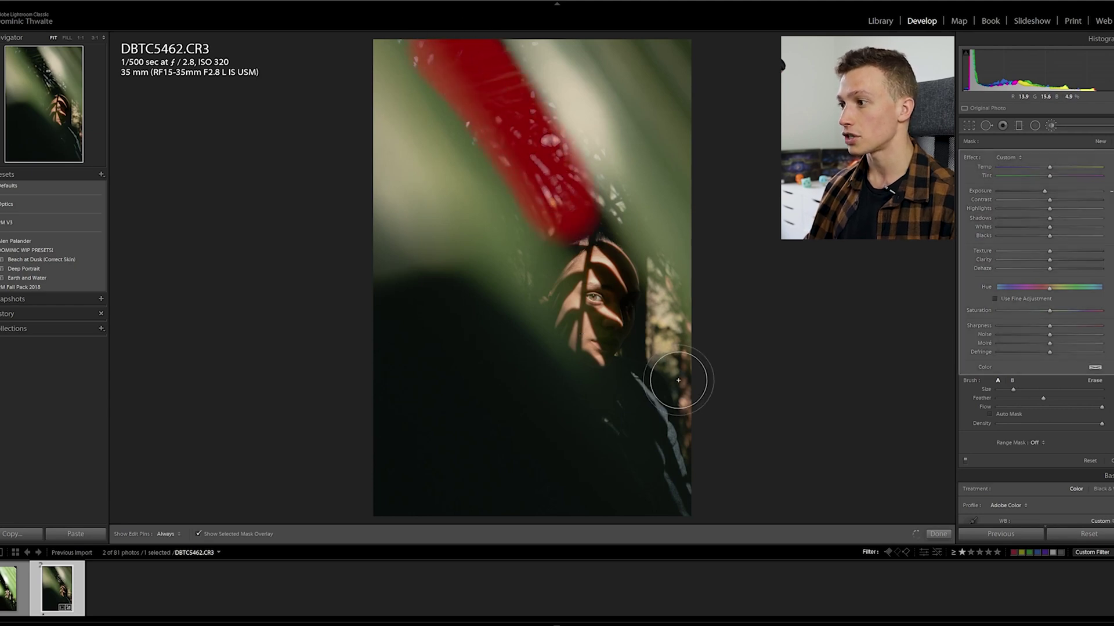
pyautogui.moveTo(664, 515)
pyautogui.mouseDown()
pyautogui.moveTo(659, 343)
pyautogui.moveTo(674, 337)
pyautogui.moveTo(694, 488)
pyautogui.moveTo(701, 419)
pyautogui.moveTo(667, 370)
pyautogui.mouseUp()
pyautogui.press('h')
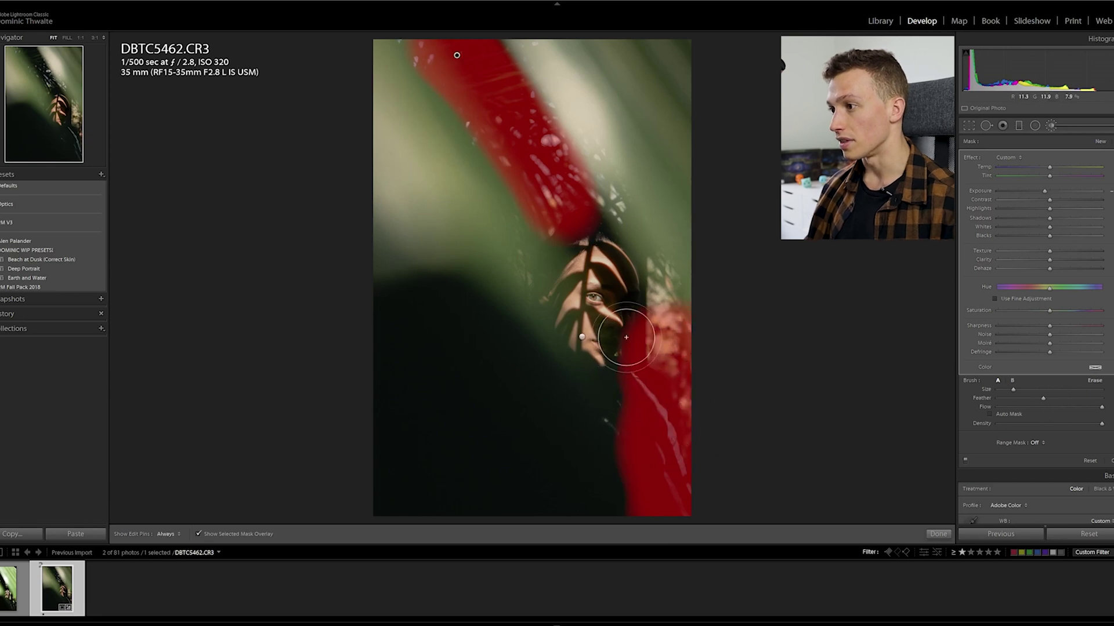
# Step: Check the new mask's edge beside the face up close, erase any spill onto the face, and hide the mask overlay
pyautogui.press('z')
pyautogui.press('h')
pyautogui.press('alt')
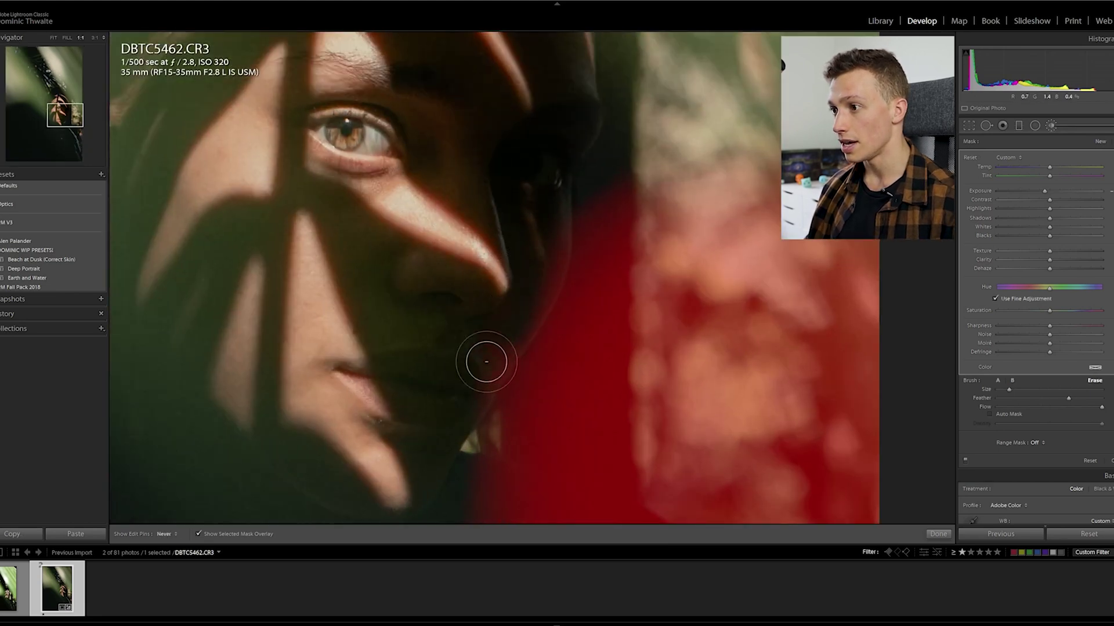
pyautogui.press('z')
pyautogui.press('h')
pyautogui.press('o')
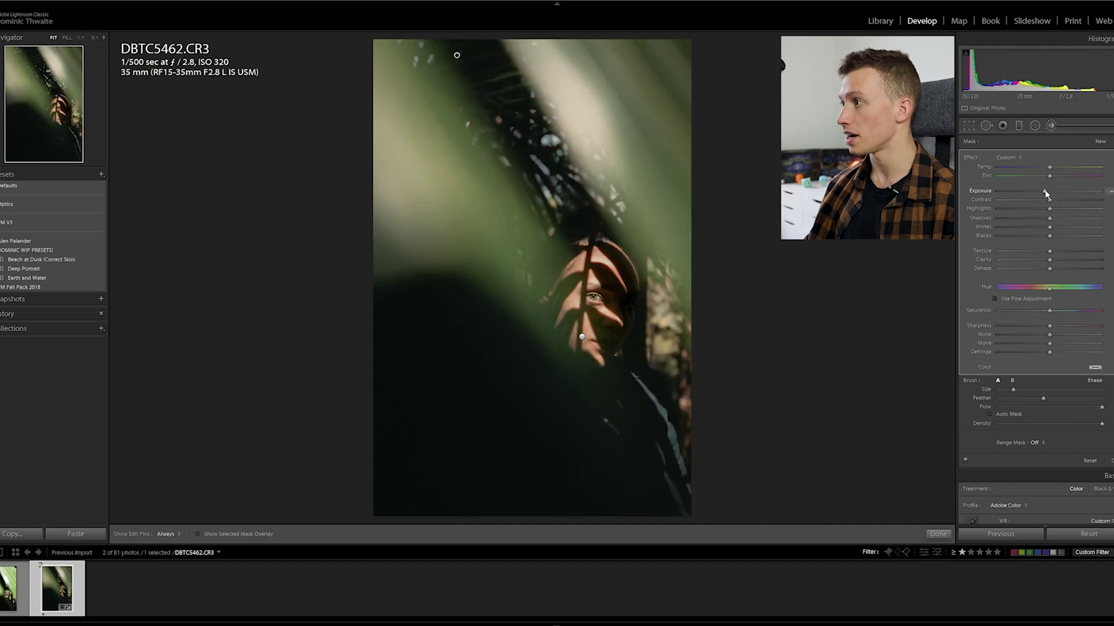
# Step: Darken the masked band and shoulder area by lowering its exposure, highlights and whites
pyautogui.moveTo(1041, 190); pyautogui.dragTo(1035, 230)
pyautogui.press('h')
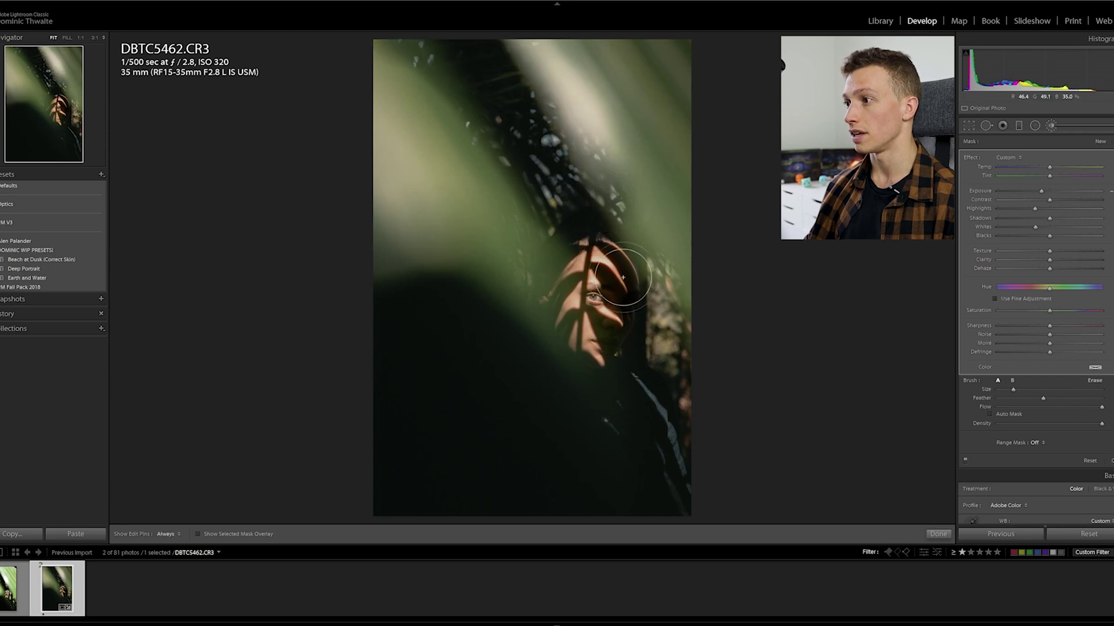
pyautogui.press('h')
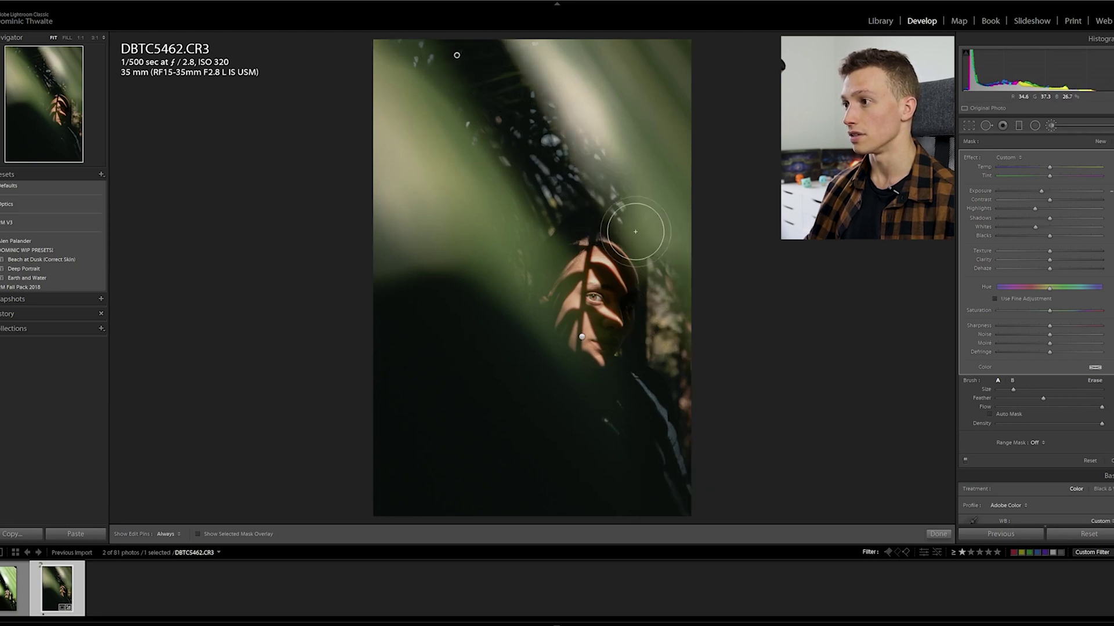
# Step: Refine the surroundings mask beside the head with a smaller brush, undoing the first added stroke, and finish the brush
pyautogui.scroll(-5, 635, 230)
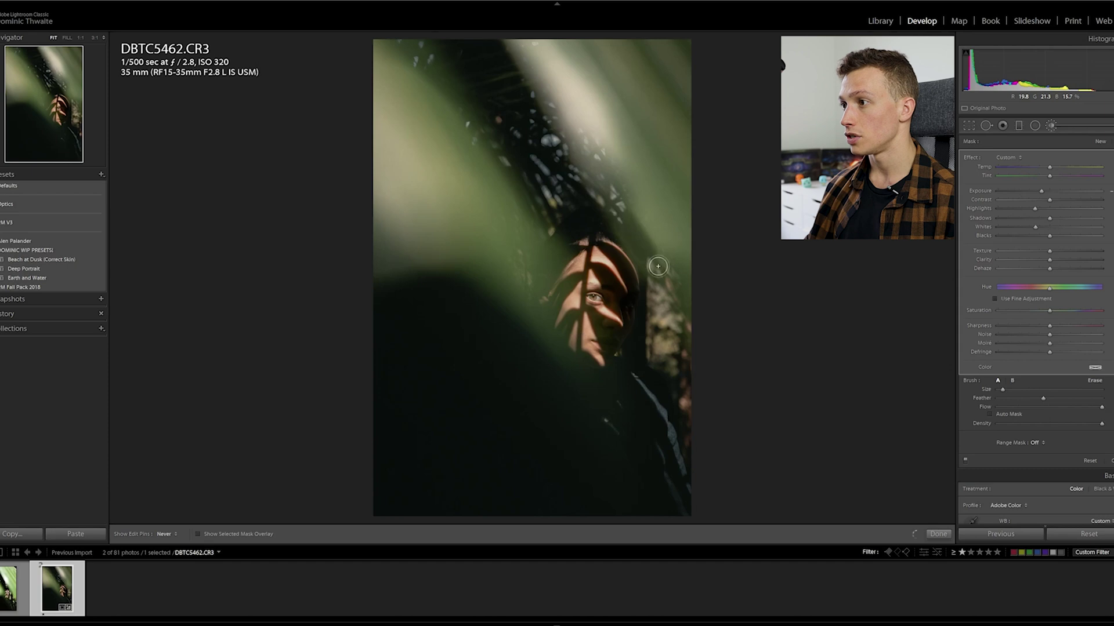
pyautogui.hotkey('ctrl', 'z')
pyautogui.scroll(3, 650, 261)
pyautogui.press('h')
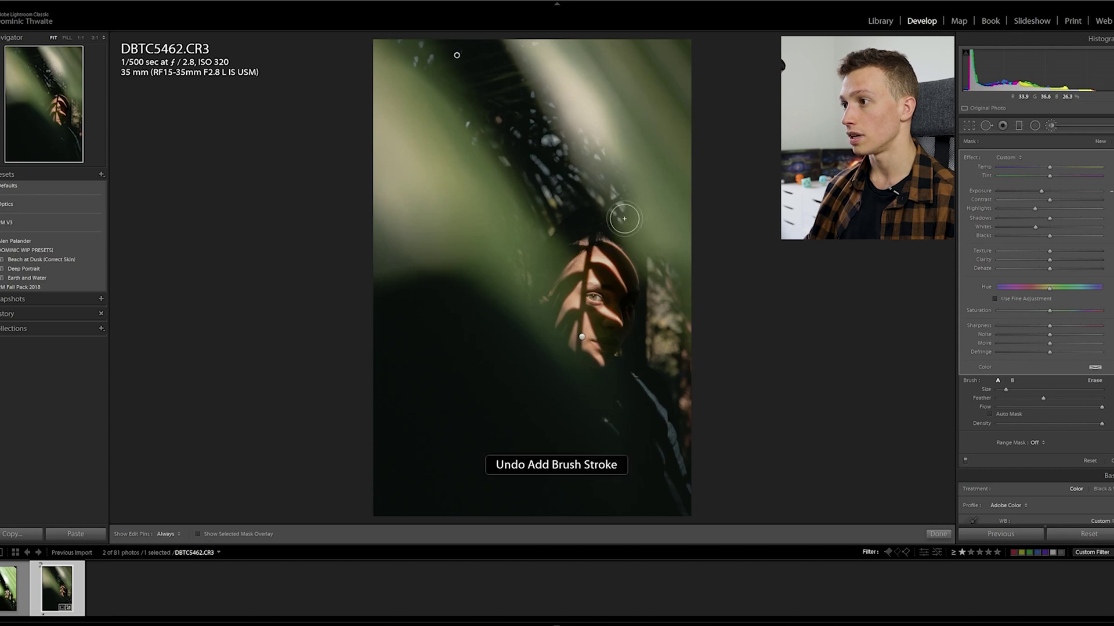
pyautogui.press('alt')
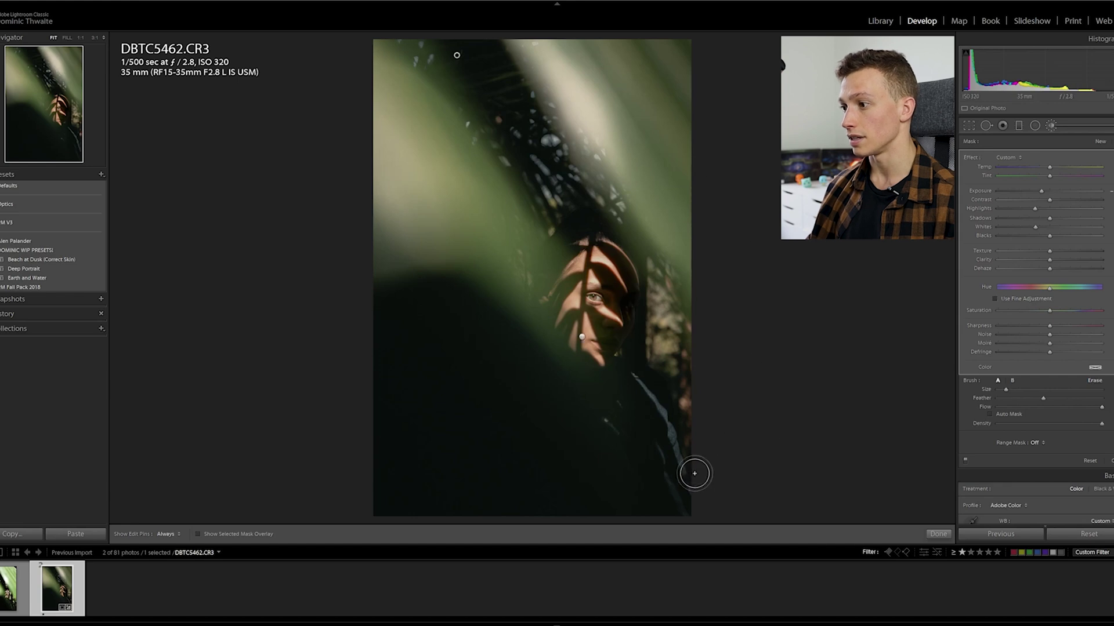
pyautogui.click(937, 533)
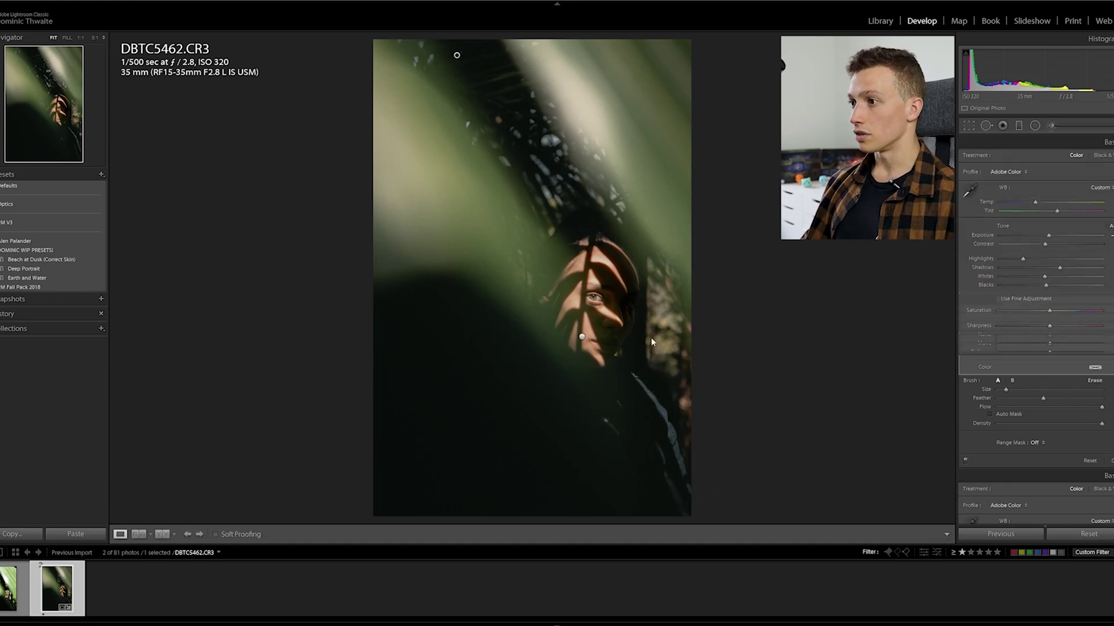
# Step: Start a new adjustment brush with exposure at zero and a larger size, and mask the lit eye up close
pyautogui.click(597, 300)
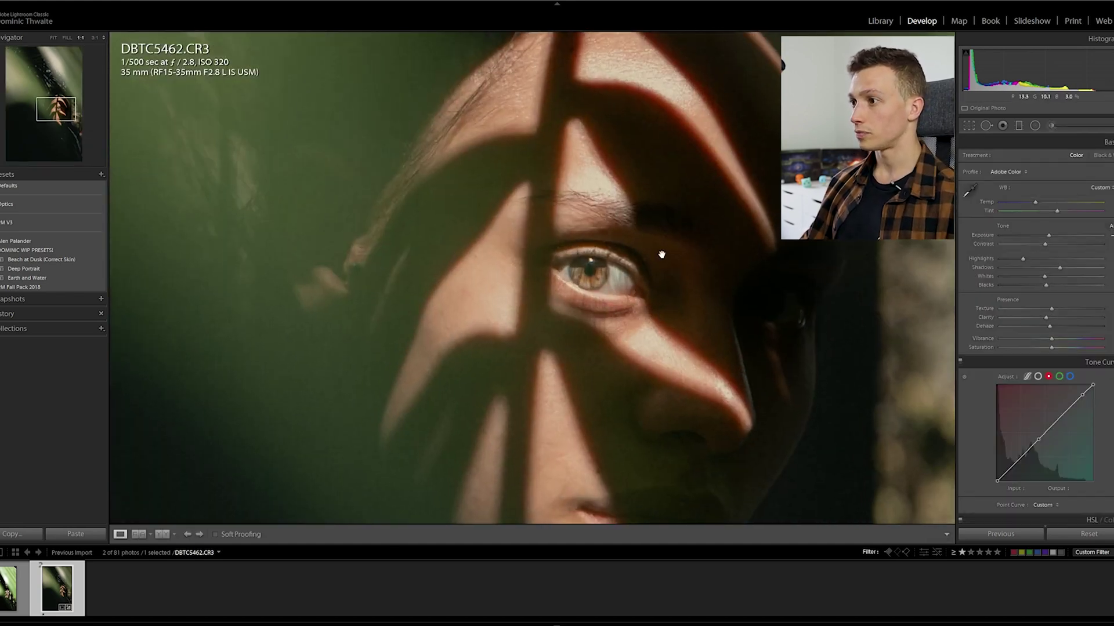
pyautogui.click(1051, 126)
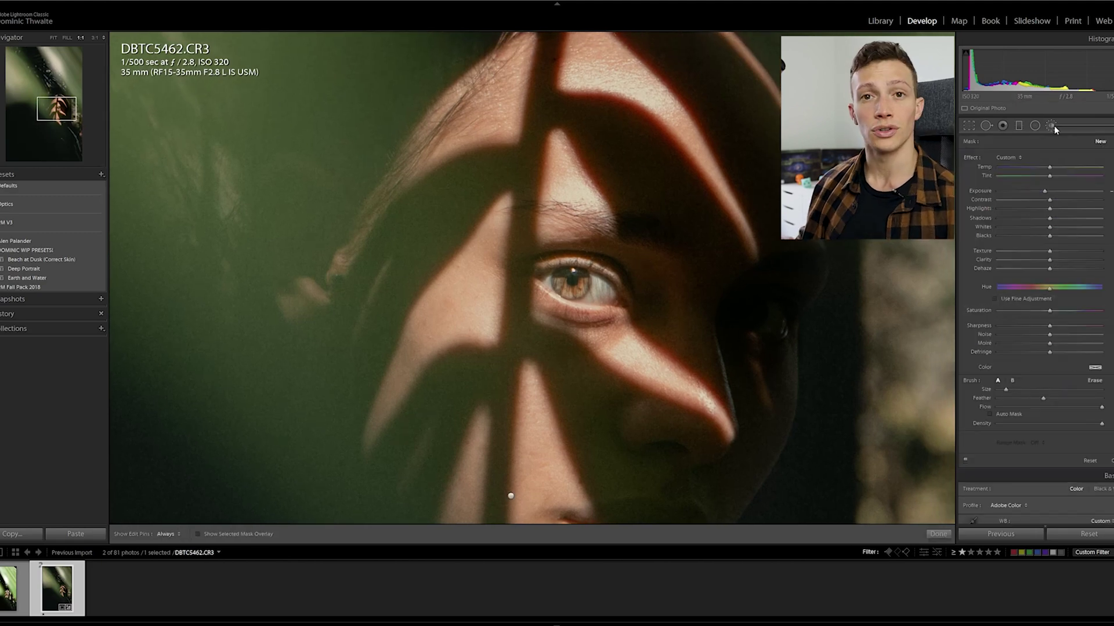
pyautogui.moveTo(1044, 191); pyautogui.dragTo(1046, 193)
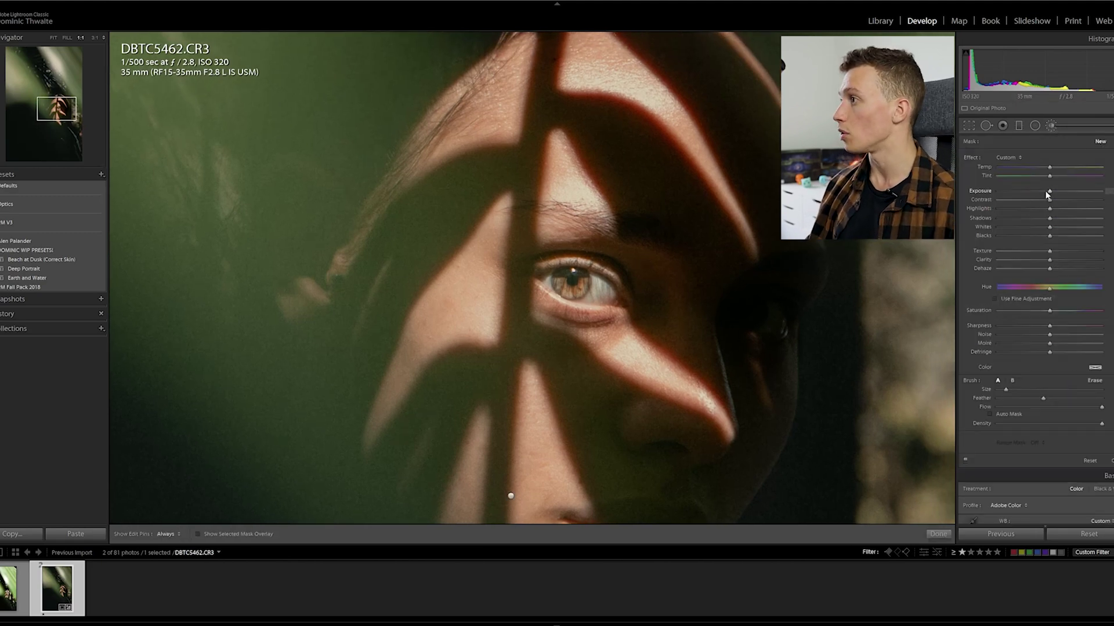
pyautogui.press('h')
pyautogui.press(']')
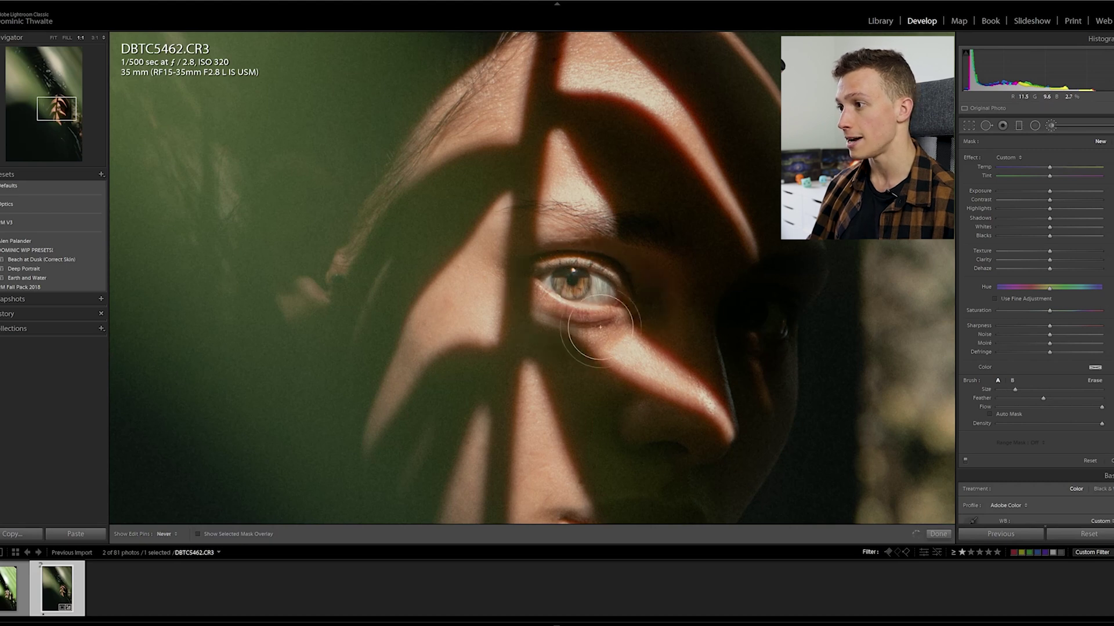
# Step: Brighten the eye mask's exposure slightly and raise its sharpness
pyautogui.press('h')
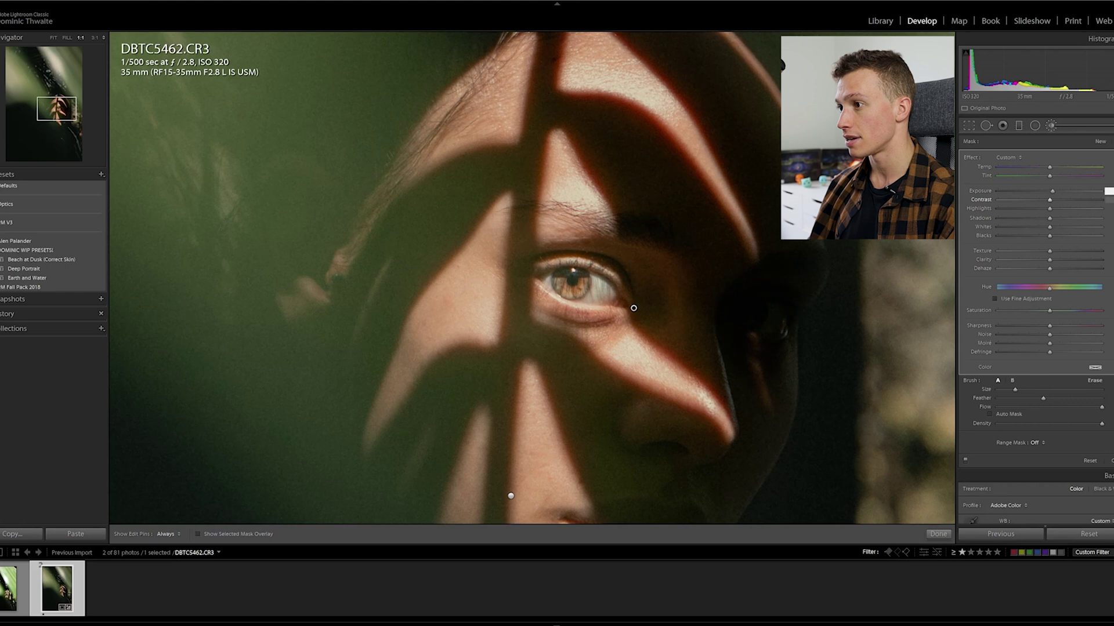
pyautogui.press('h')
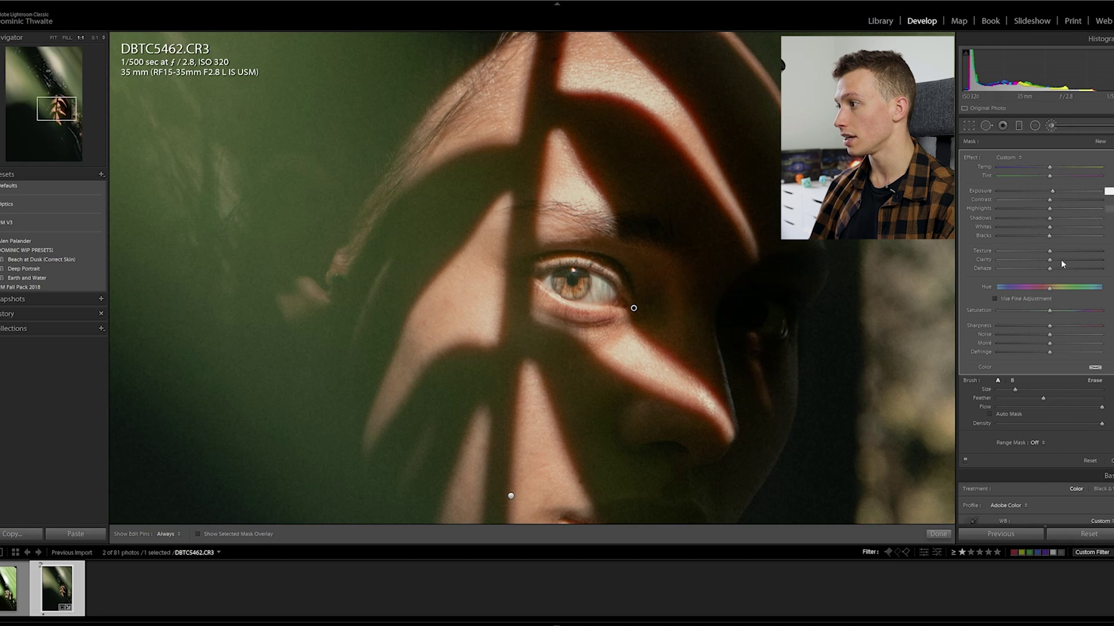
pyautogui.moveTo(1051, 326); pyautogui.dragTo(1064, 330)
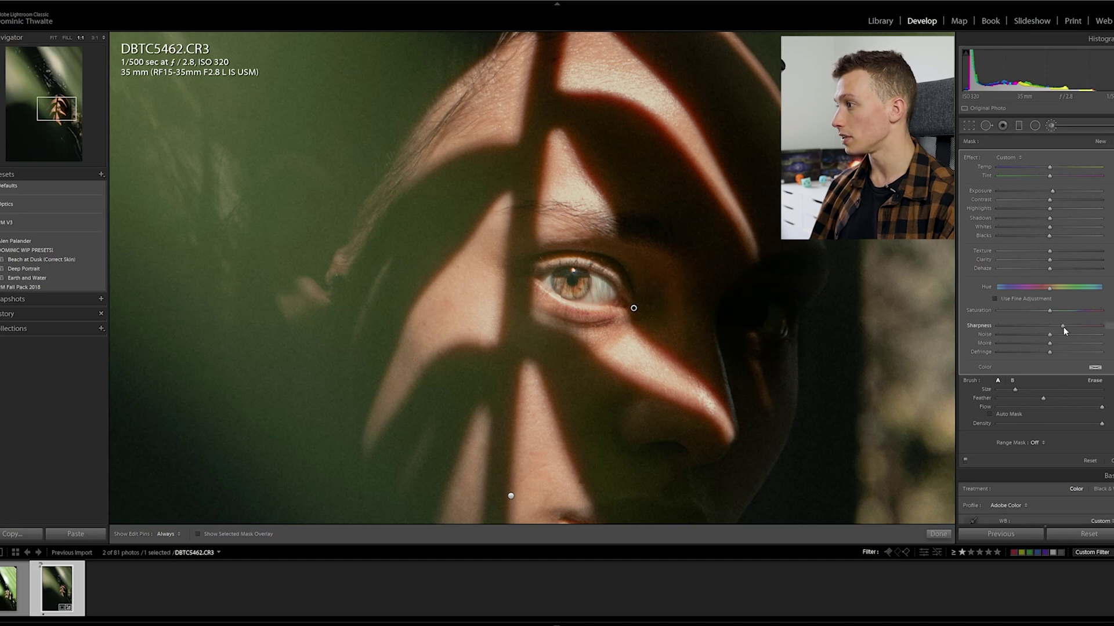
# Step: Start a new adjustment brush with a smaller size and mask the iris of the lit eye, checking coverage with the mask overlay
pyautogui.click(1100, 145)
pyautogui.scroll(-2, 570, 282)
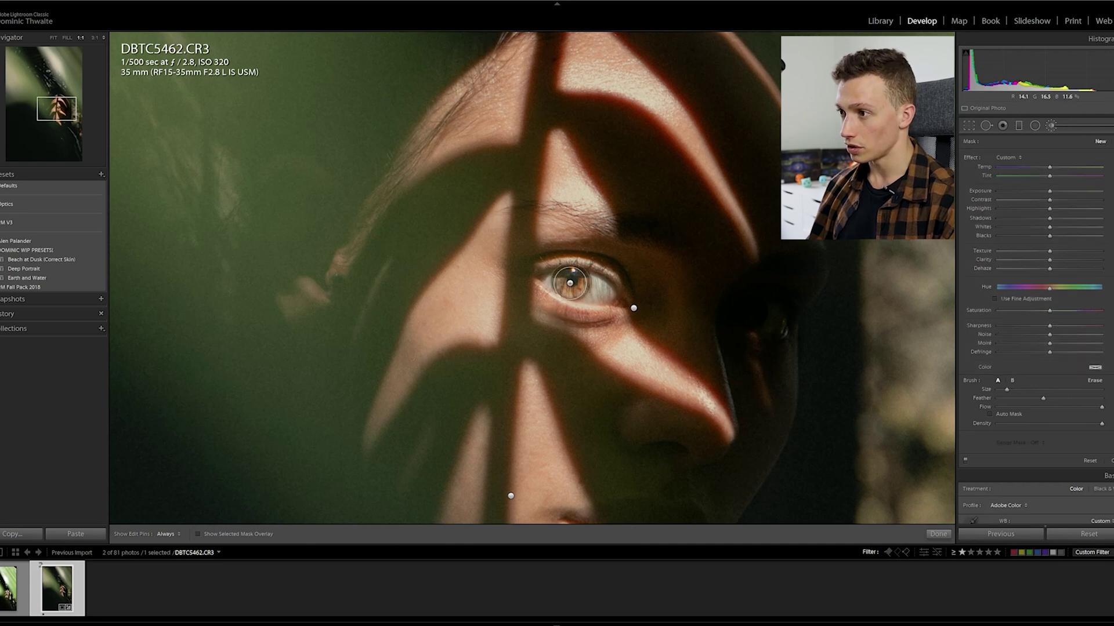
pyautogui.press('h')
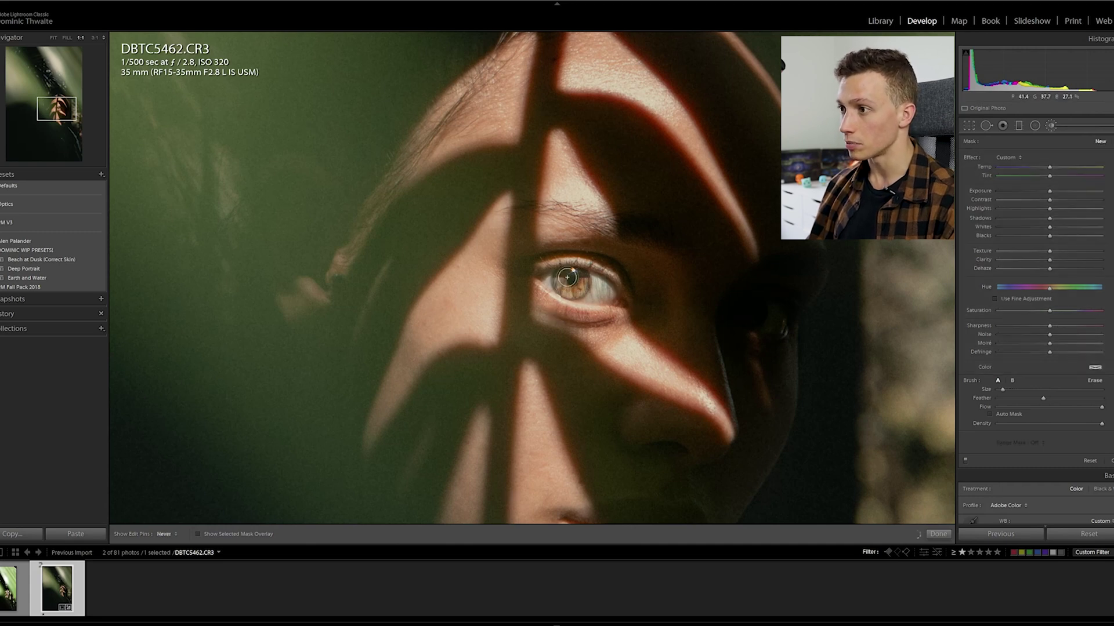
pyautogui.moveTo(562, 286); pyautogui.dragTo(575, 291)
pyautogui.press('o')
pyautogui.press('p')
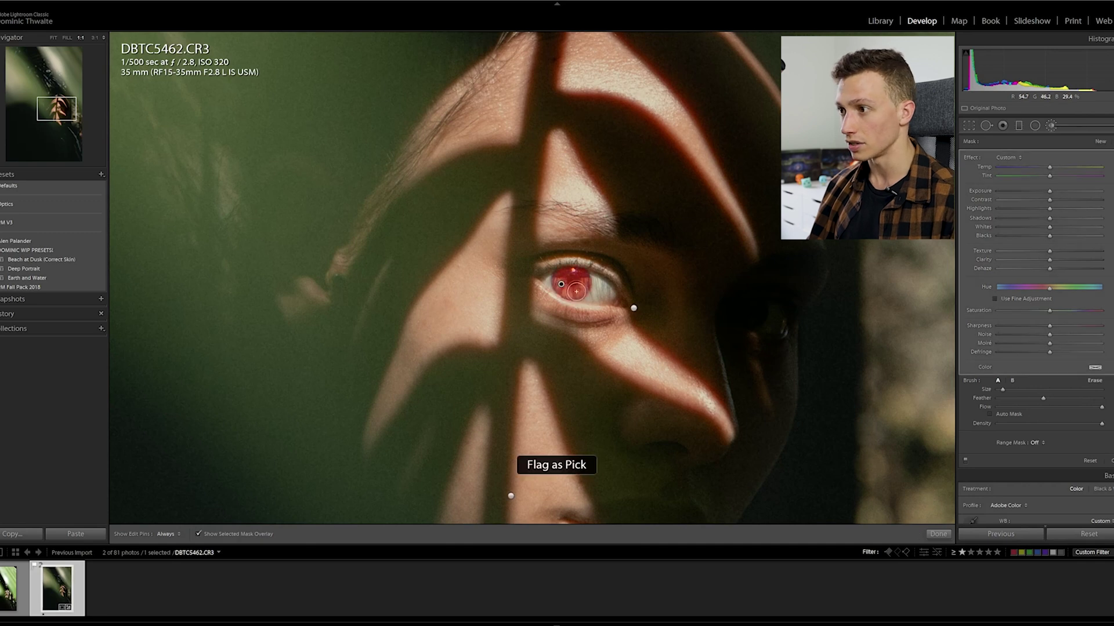
pyautogui.press('alt')
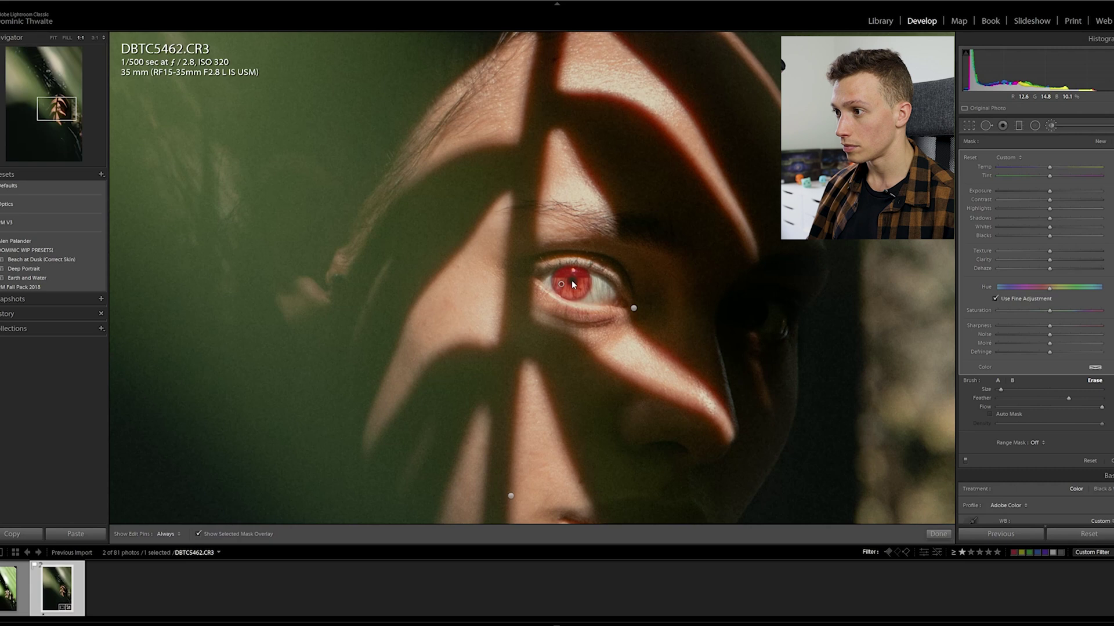
pyautogui.press('o')
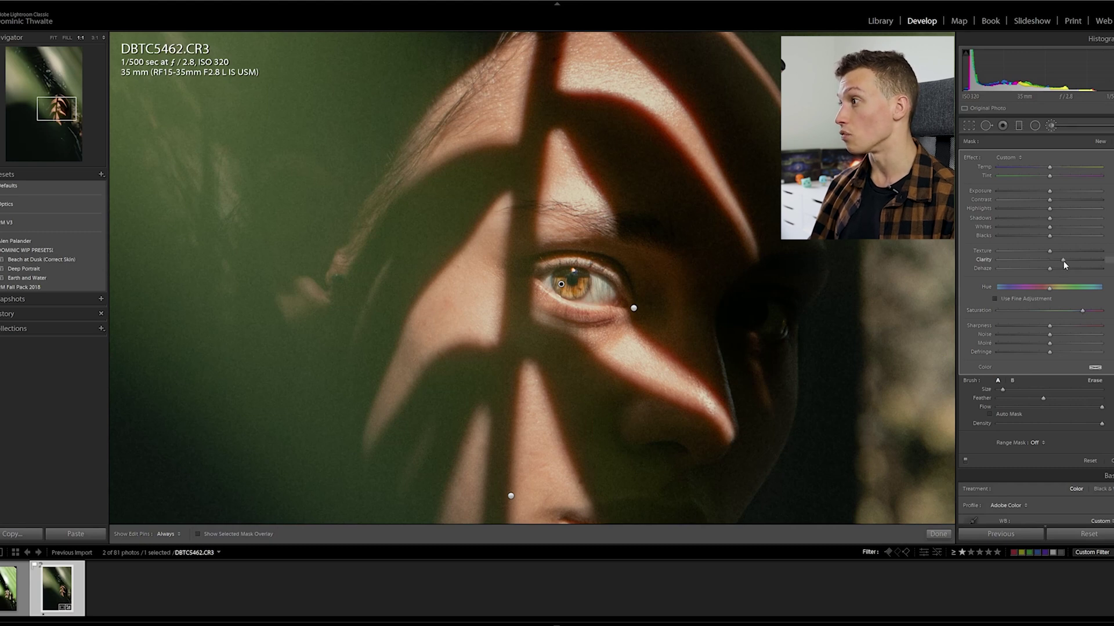
# Step: Raise the iris mask's exposure slightly, boost its saturation, clarity and sharpness, and finish the brush
pyautogui.moveTo(1049, 193); pyautogui.dragTo(1051, 193)
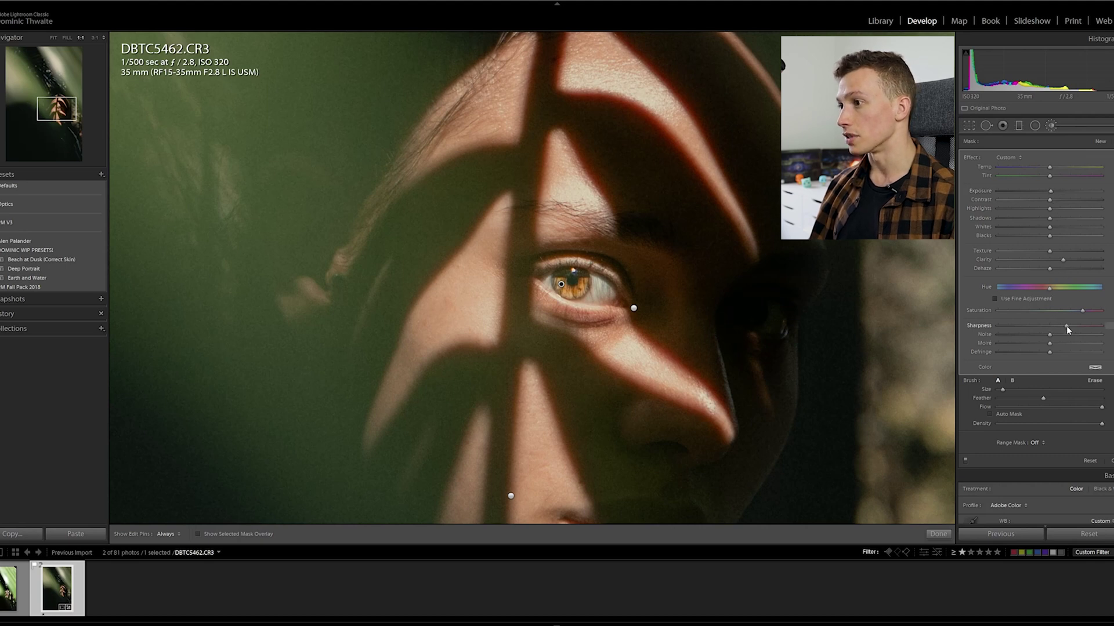
pyautogui.press('z')
pyautogui.click(936, 534)
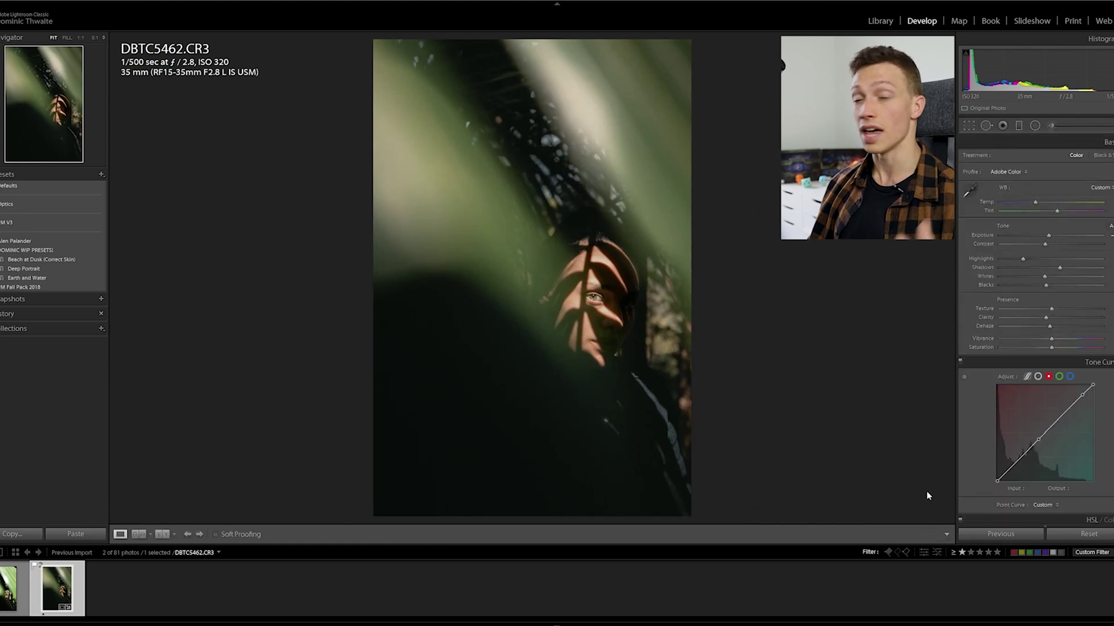
# Step: Reopen the iris mask up close and tone down its saturation and clarity
pyautogui.press('z')
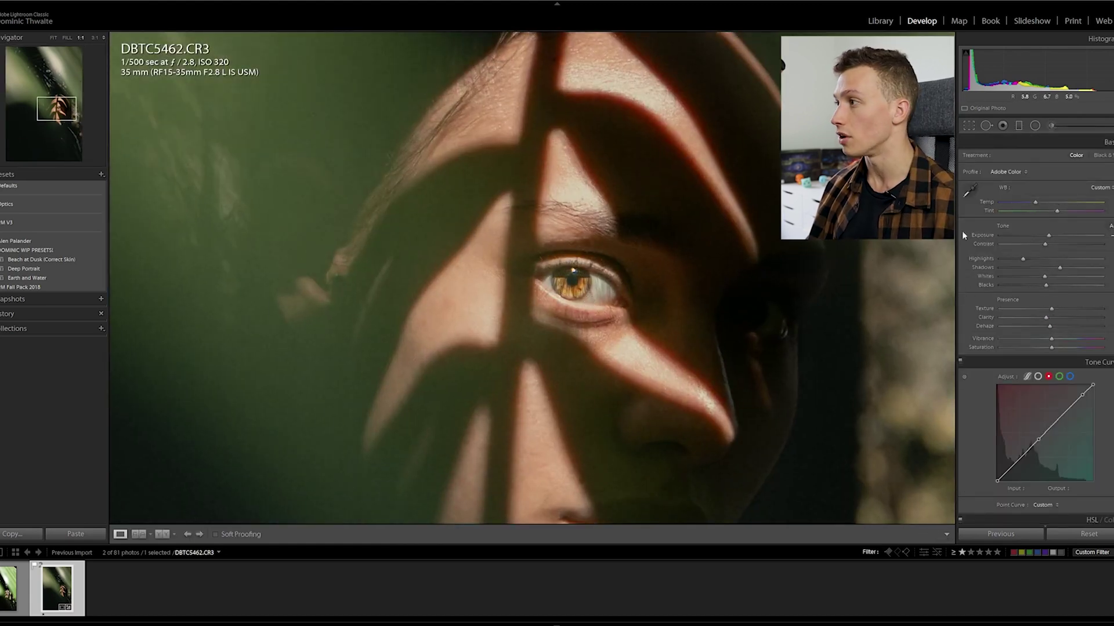
pyautogui.click(1050, 126)
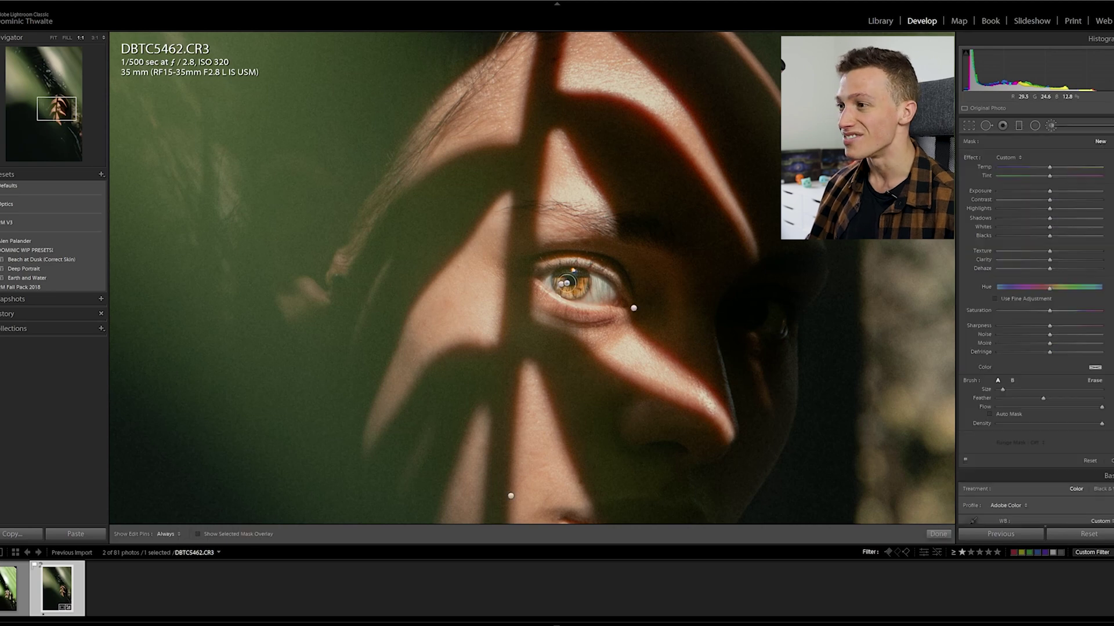
pyautogui.click(561, 284)
pyautogui.press('o')
pyautogui.press('o')
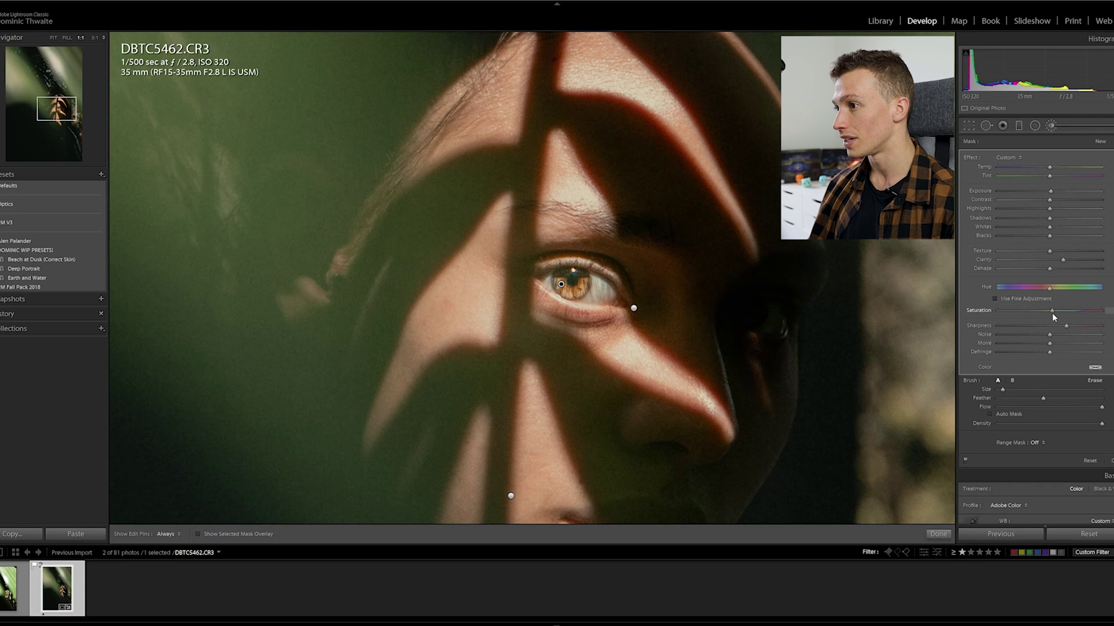
pyautogui.moveTo(1067, 312); pyautogui.dragTo(1063, 311)
pyautogui.moveTo(1063, 258)
pyautogui.mouseDown()
pyautogui.moveTo(1077, 259)
pyautogui.moveTo(1061, 262)
pyautogui.mouseUp()
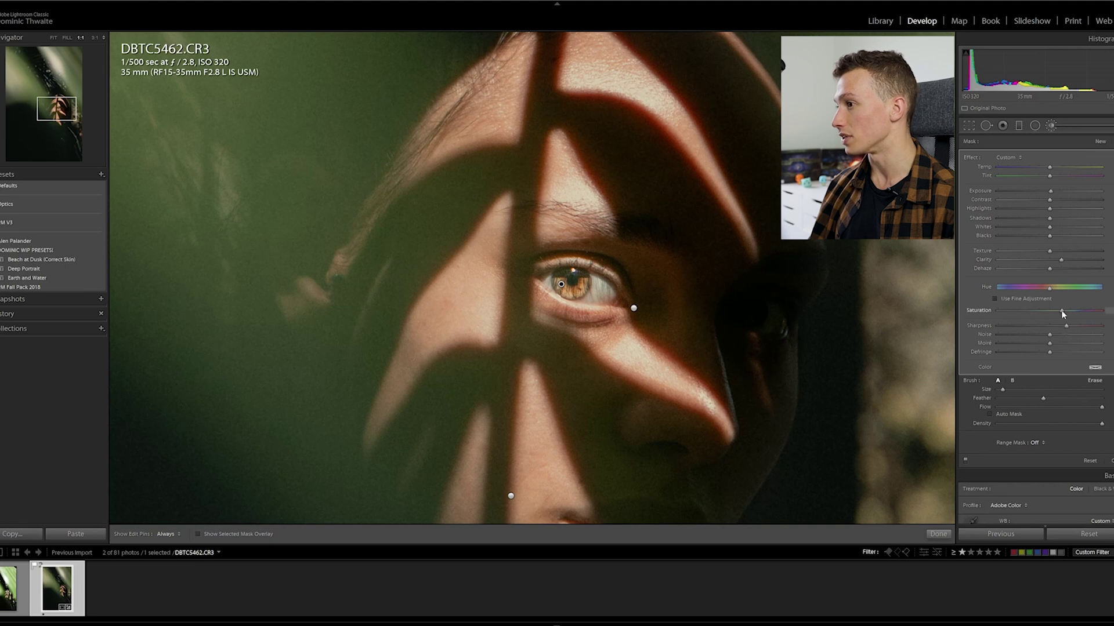
# Step: Start another brush with all effects at zero and a very small size, and mask the outer rim of the iris
pyautogui.doubleClick(971, 158)
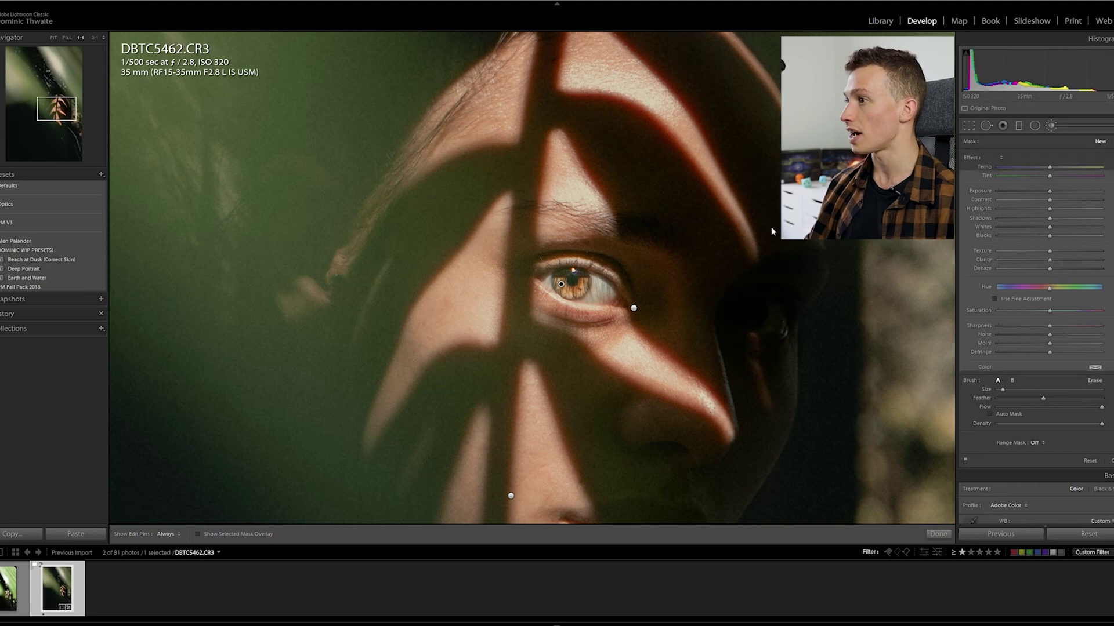
pyautogui.scroll(-1, 592, 278)
pyautogui.moveTo(554, 276); pyautogui.dragTo(559, 278)
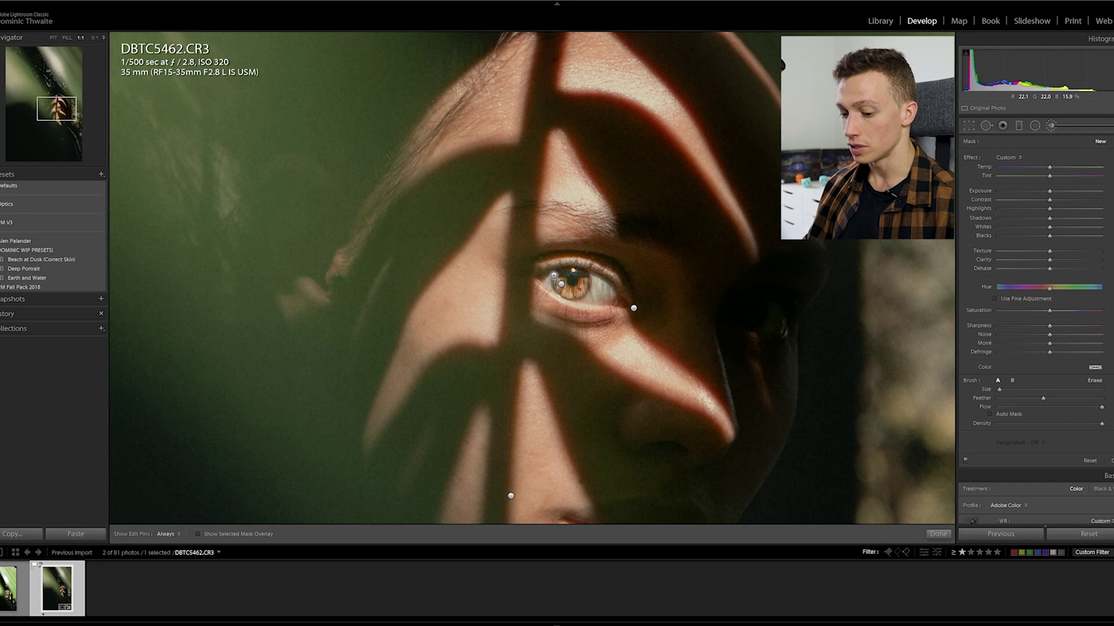
pyautogui.press('o')
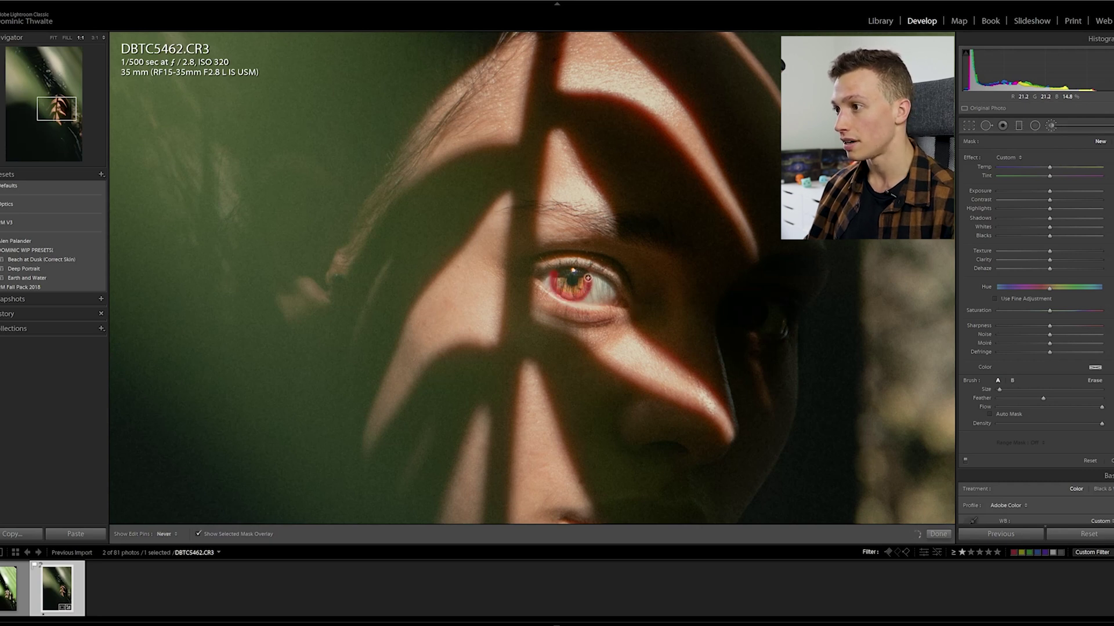
pyautogui.moveTo(588, 278); pyautogui.dragTo(586, 278)
pyautogui.press('h')
pyautogui.press('o')
pyautogui.press('h')
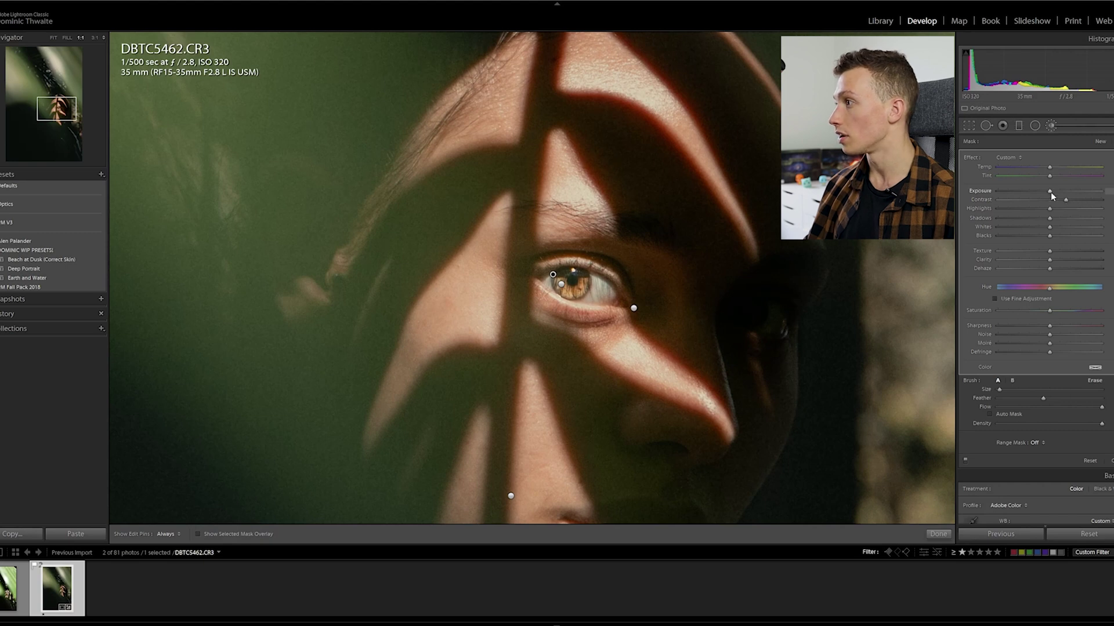
# Step: Increase the iris rim mask's contrast, sharpness and clarity, lower its exposure slightly, and finish the brush
pyautogui.moveTo(1048, 191); pyautogui.dragTo(1047, 192)
pyautogui.moveTo(1050, 325); pyautogui.dragTo(1059, 326)
pyautogui.moveTo(1050, 259); pyautogui.dragTo(1060, 263)
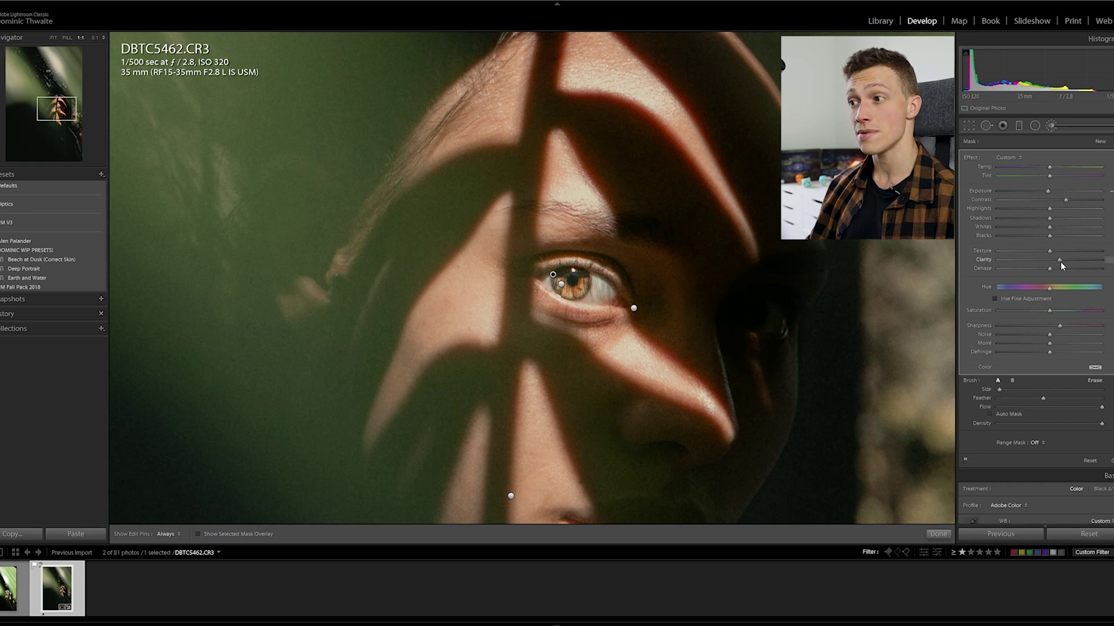
pyautogui.click(938, 534)
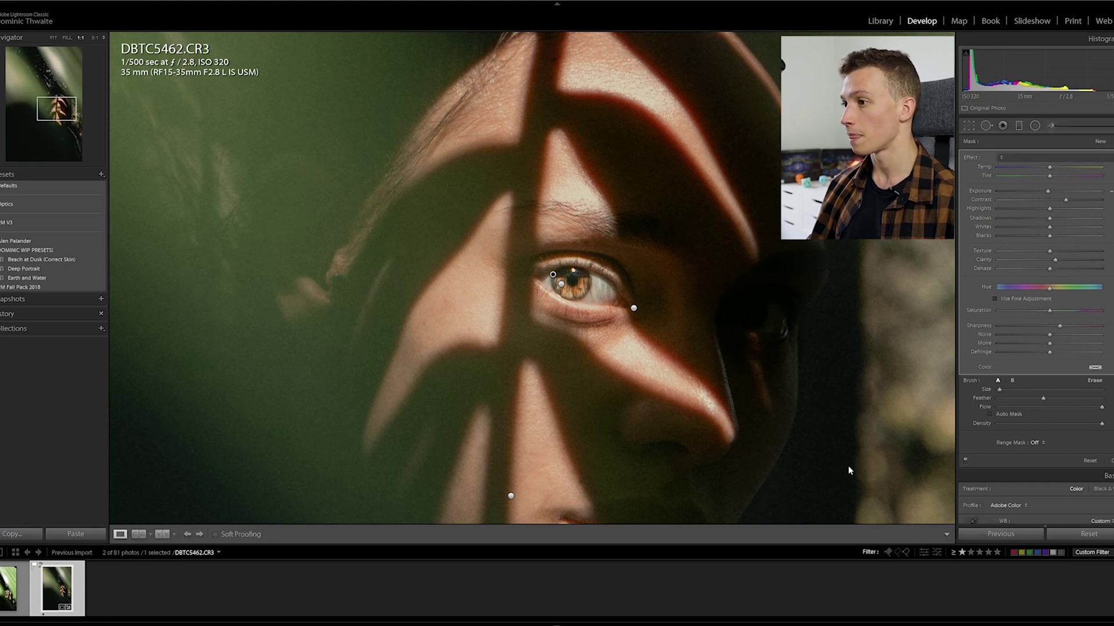
pyautogui.click(827, 455)
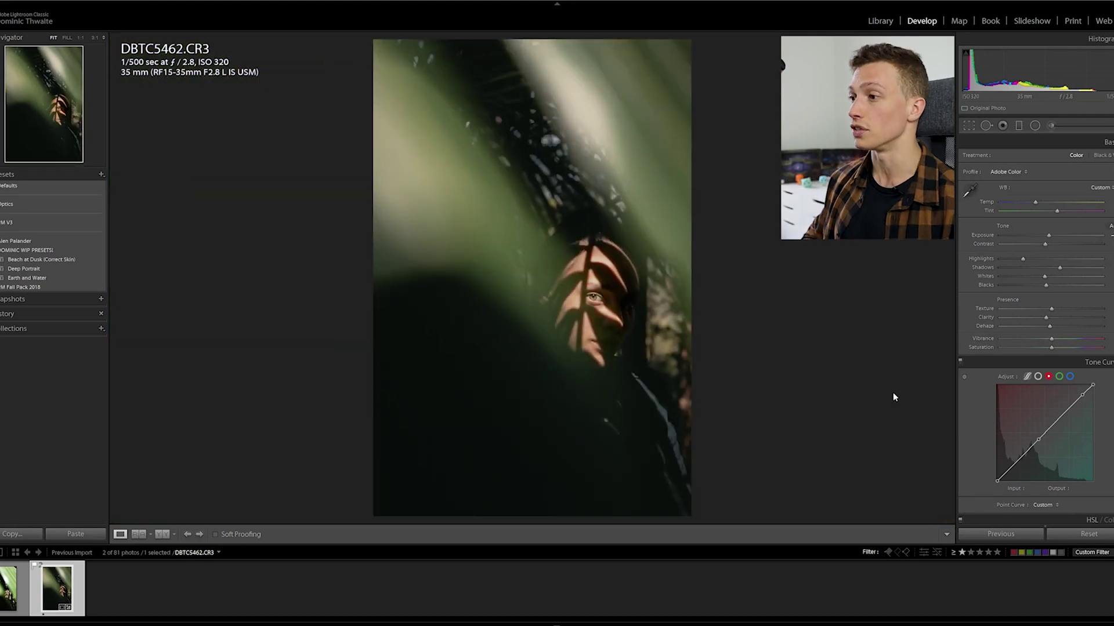
# Step: Start a new, larger adjustment brush with the mask overlay shown, and mask a band across the forehead above the lit eye
pyautogui.click(609, 296)
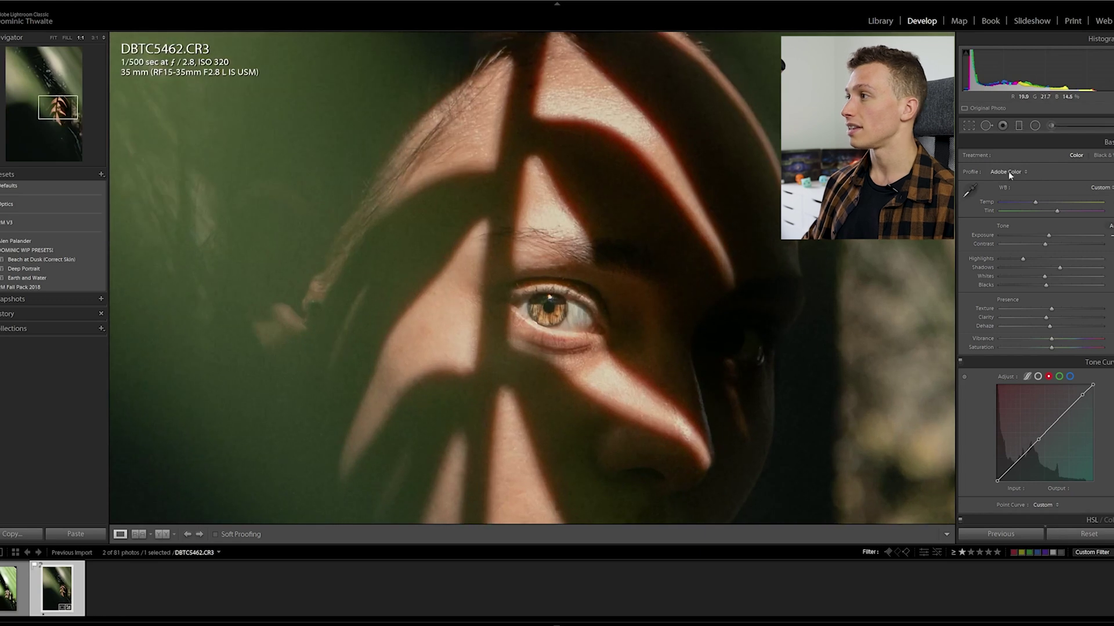
pyautogui.click(1050, 125)
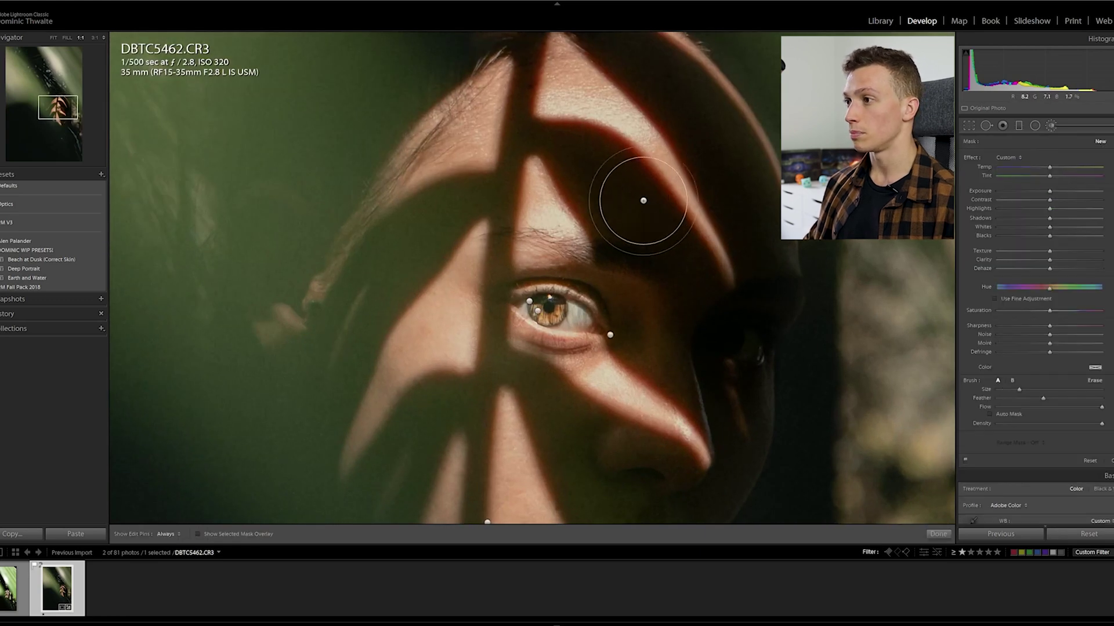
pyautogui.press('o')
pyautogui.press(']')
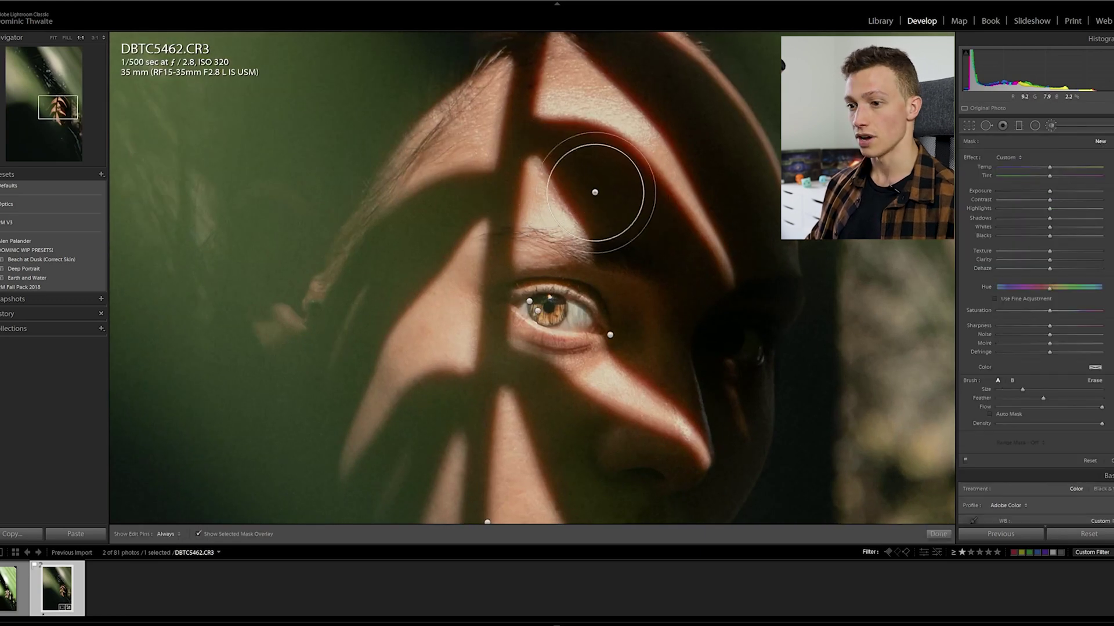
pyautogui.press('h')
pyautogui.moveTo(510, 167)
pyautogui.mouseDown()
pyautogui.moveTo(678, 177)
pyautogui.moveTo(729, 201)
pyautogui.mouseUp()
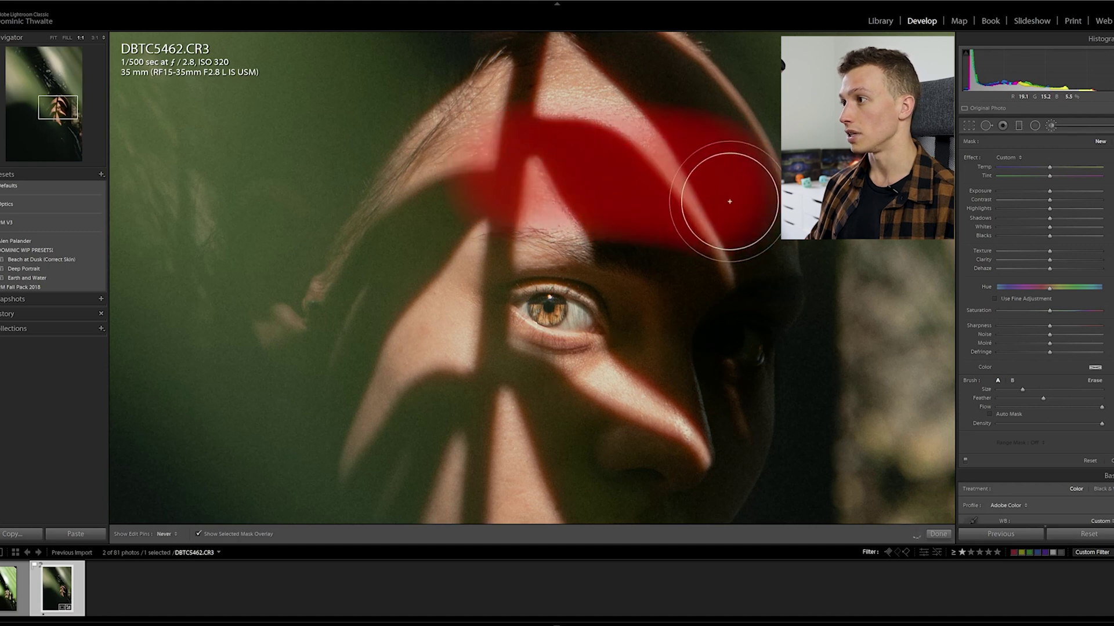
# Step: Extend the face mask down the nose and over the lips and chin, using progressively smaller brush sizes
pyautogui.press('h')
pyautogui.press('[')
pyautogui.moveTo(686, 273)
pyautogui.mouseDown()
pyautogui.moveTo(671, 443)
pyautogui.moveTo(680, 455)
pyautogui.mouseUp()
pyautogui.press('[')
pyautogui.press('[')
pyautogui.press('h')
pyautogui.moveTo(641, 255)
pyautogui.mouseDown()
pyautogui.moveTo(488, 240)
pyautogui.moveTo(641, 256)
pyautogui.moveTo(725, 289)
pyautogui.moveTo(722, 276)
pyautogui.moveTo(773, 273)
pyautogui.mouseUp()
pyautogui.press('h')
pyautogui.moveTo(691, 378)
pyautogui.mouseDown()
pyautogui.moveTo(727, 123)
pyautogui.moveTo(651, 274)
pyautogui.mouseUp()
pyautogui.press('h')
pyautogui.moveTo(551, 447)
pyautogui.mouseDown()
pyautogui.moveTo(521, 445)
pyautogui.moveTo(592, 442)
pyautogui.moveTo(624, 460)
pyautogui.moveTo(539, 459)
pyautogui.moveTo(609, 454)
pyautogui.moveTo(587, 390)
pyautogui.moveTo(487, 378)
pyautogui.moveTo(599, 371)
pyautogui.moveTo(506, 396)
pyautogui.mouseUp()
pyautogui.scroll(-5, 609, 455)
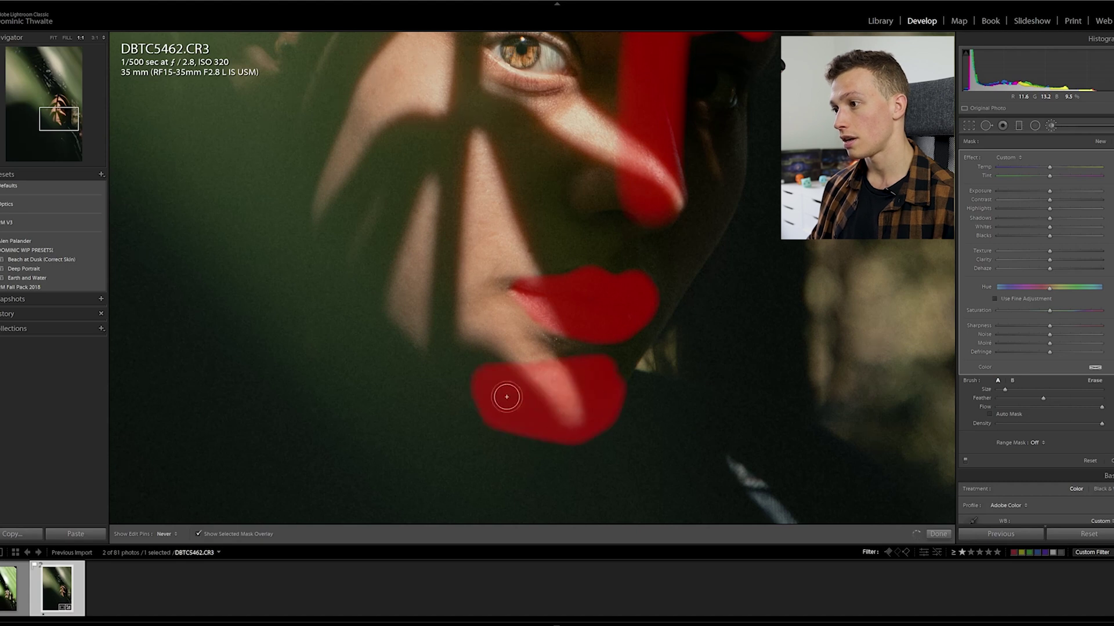
# Step: Hide the mask overlay, raise the face mask's sharpness slightly, and finish the brush
pyautogui.press('o')
pyautogui.press('h')
pyautogui.press('z')
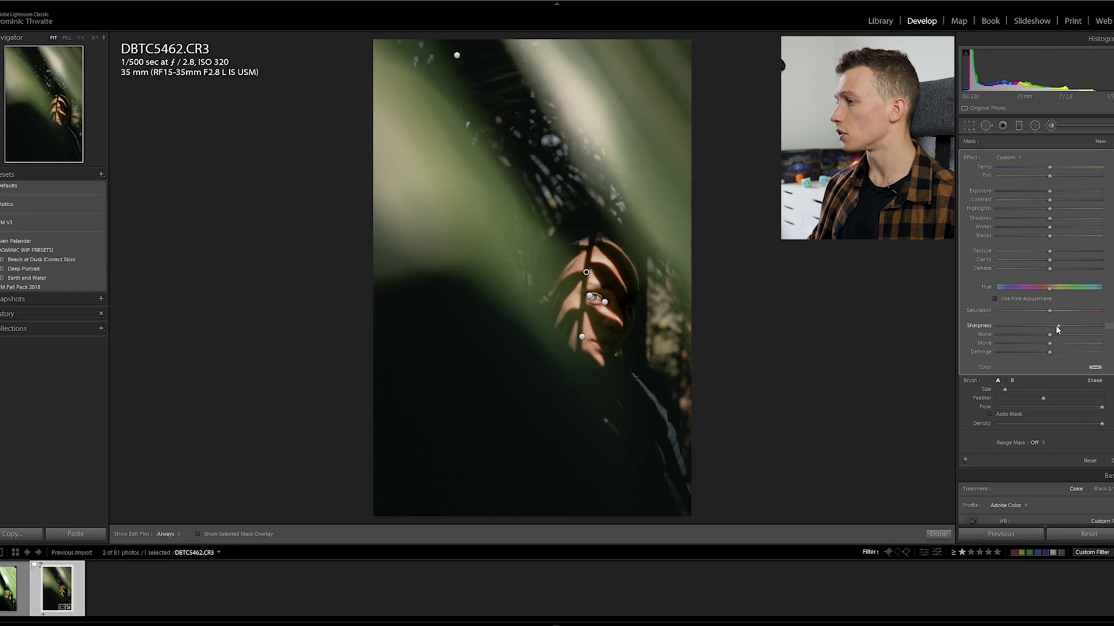
pyautogui.click(941, 536)
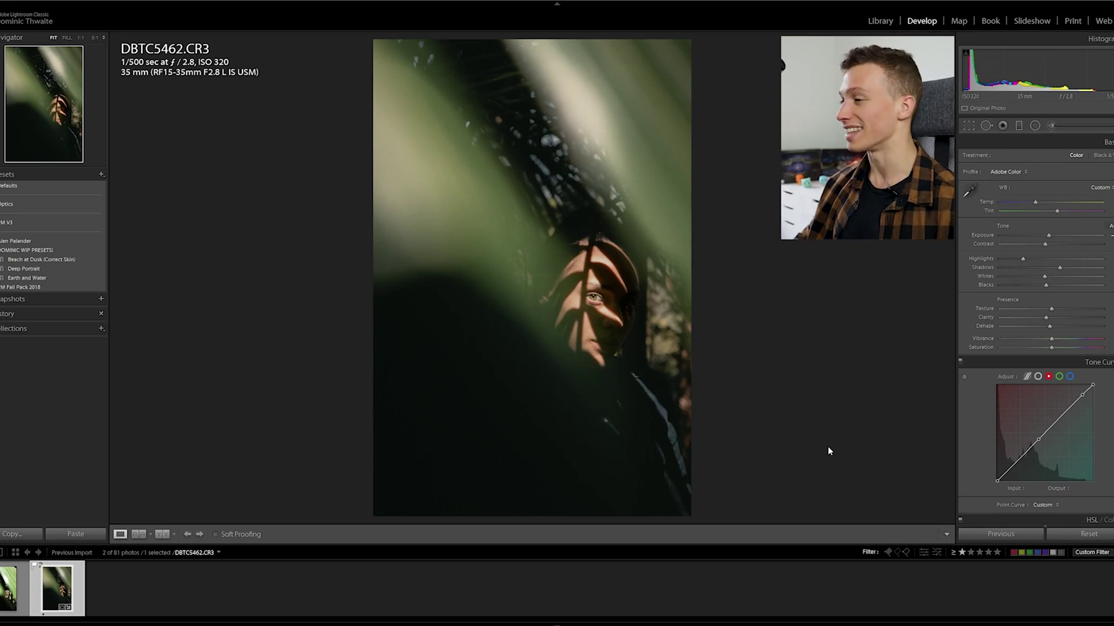
# Step: Examine the retouched face up close and review the photo's HSL colour settings
pyautogui.click(713, 312)
pyautogui.moveTo(740, 302); pyautogui.dragTo(802, 191)
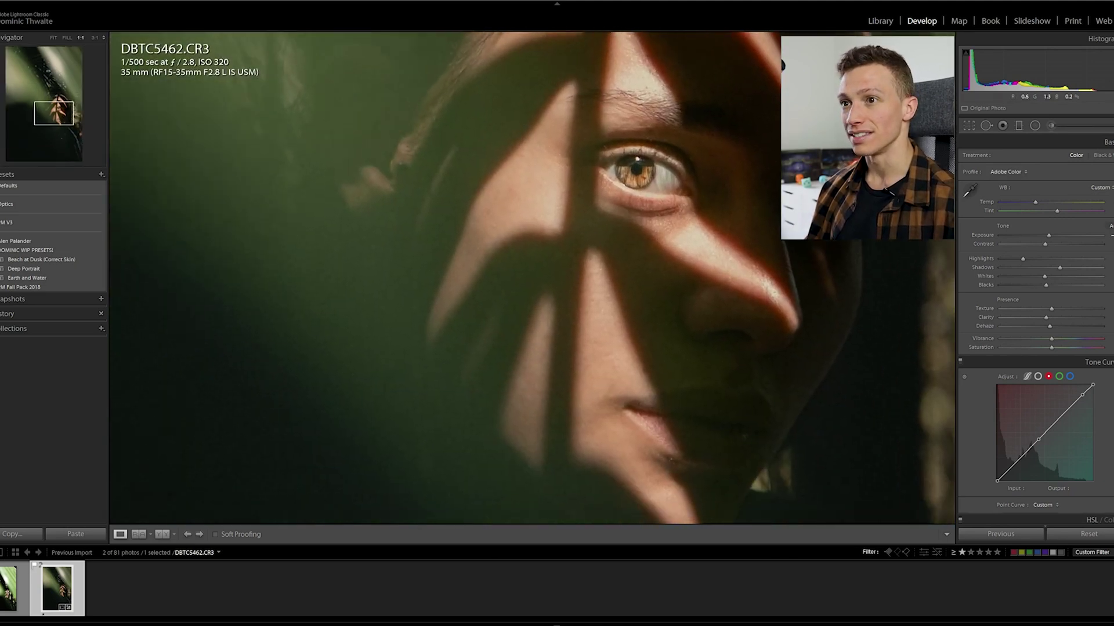
pyautogui.click(845, 368)
pyautogui.scroll(-3, 1040, 373)
pyautogui.scroll(-5, 1041, 380)
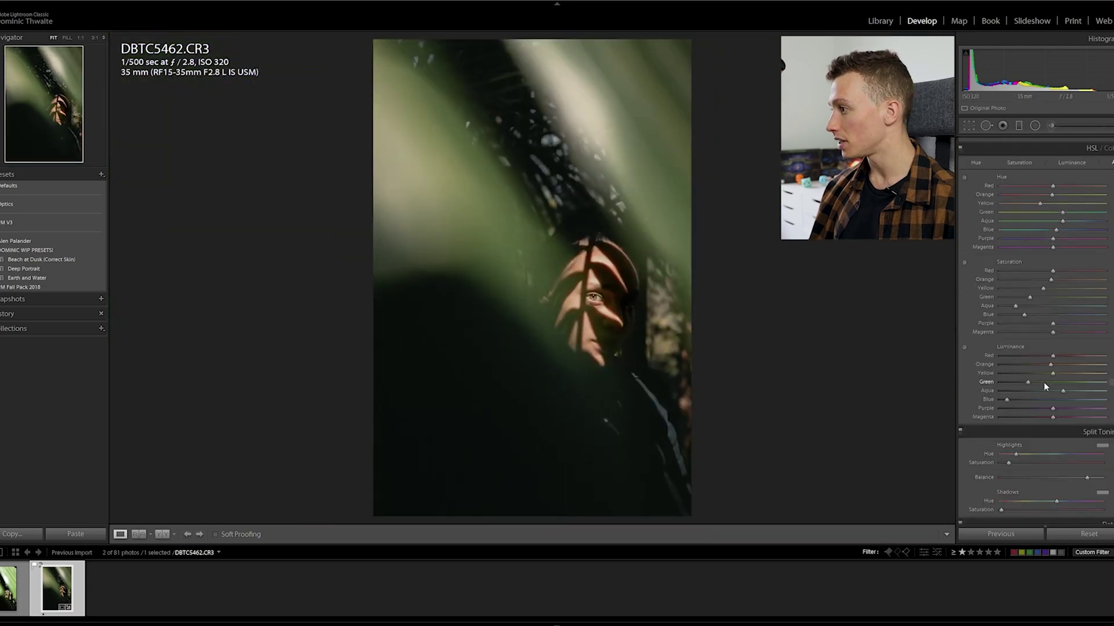
pyautogui.click(745, 305)
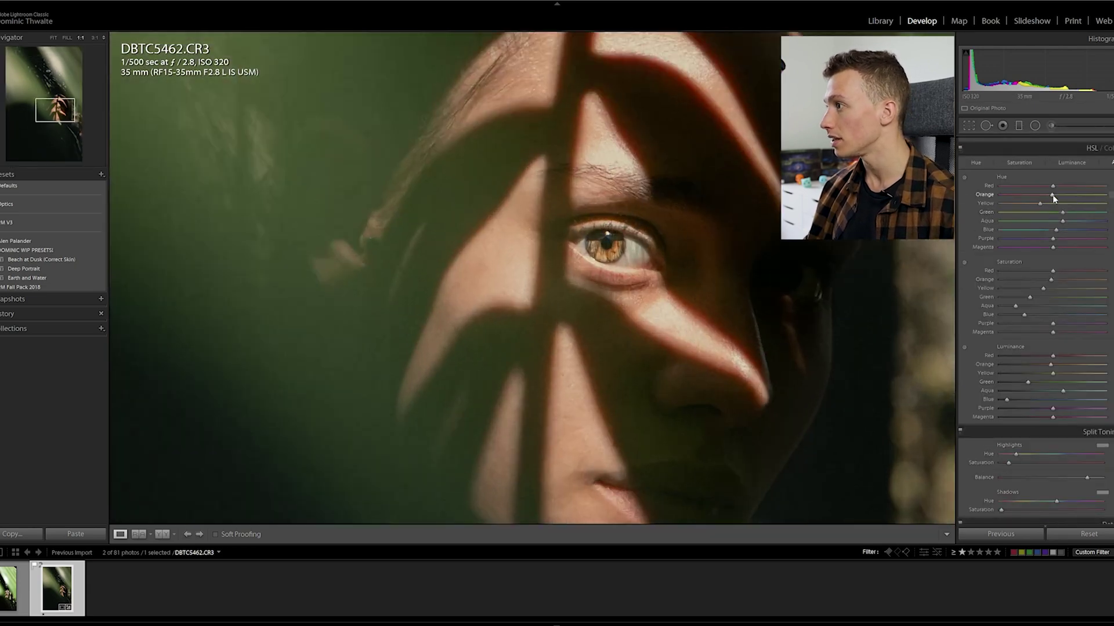
# Step: Add an oval radial filter centred on the face, lower its exposure slightly, and finish it
pyautogui.click(1035, 126)
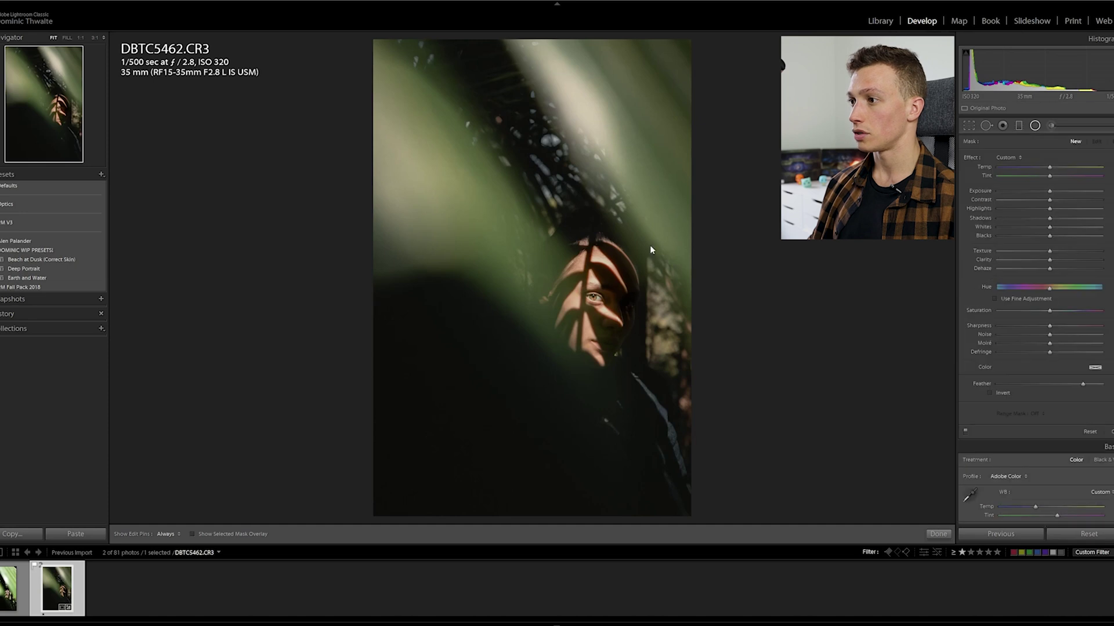
pyautogui.moveTo(561, 244); pyautogui.dragTo(644, 348)
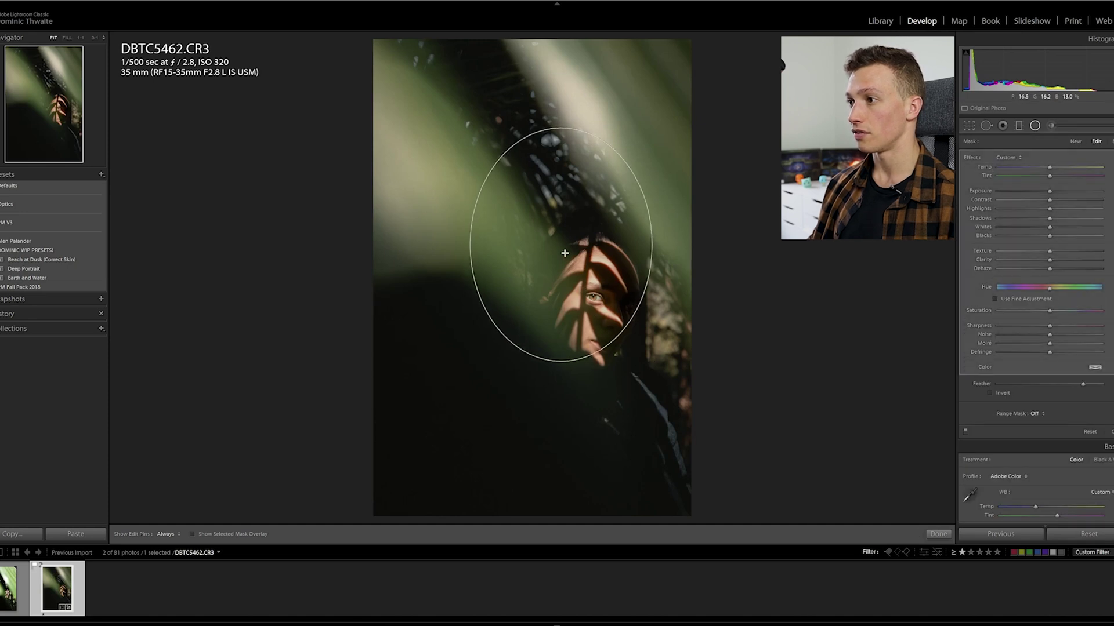
pyautogui.moveTo(560, 245); pyautogui.dragTo(587, 302)
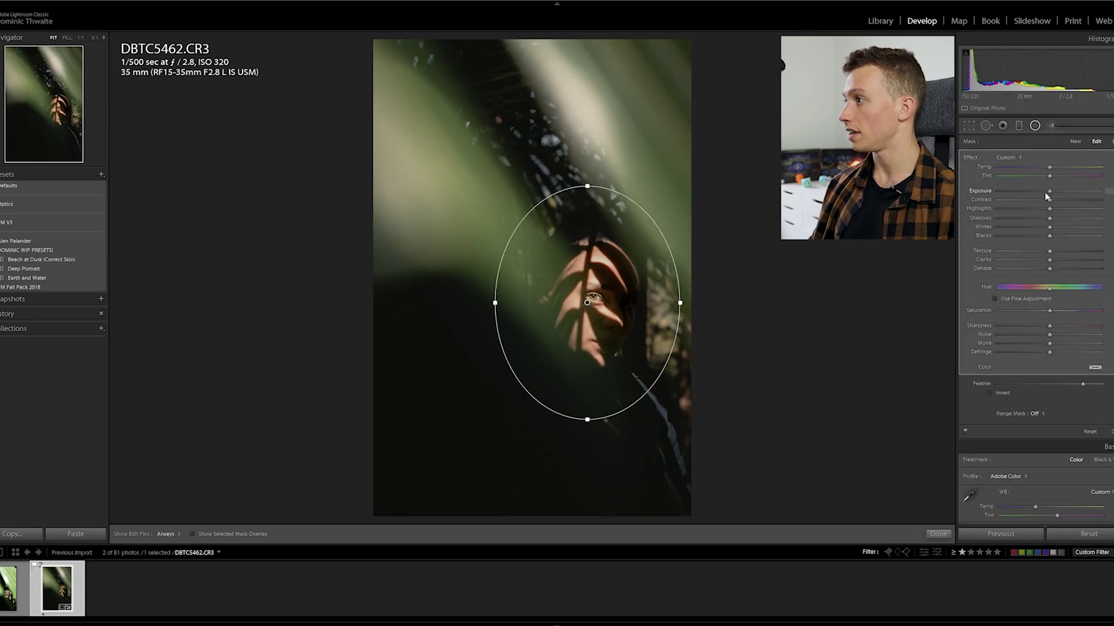
pyautogui.moveTo(1050, 192); pyautogui.dragTo(1045, 192)
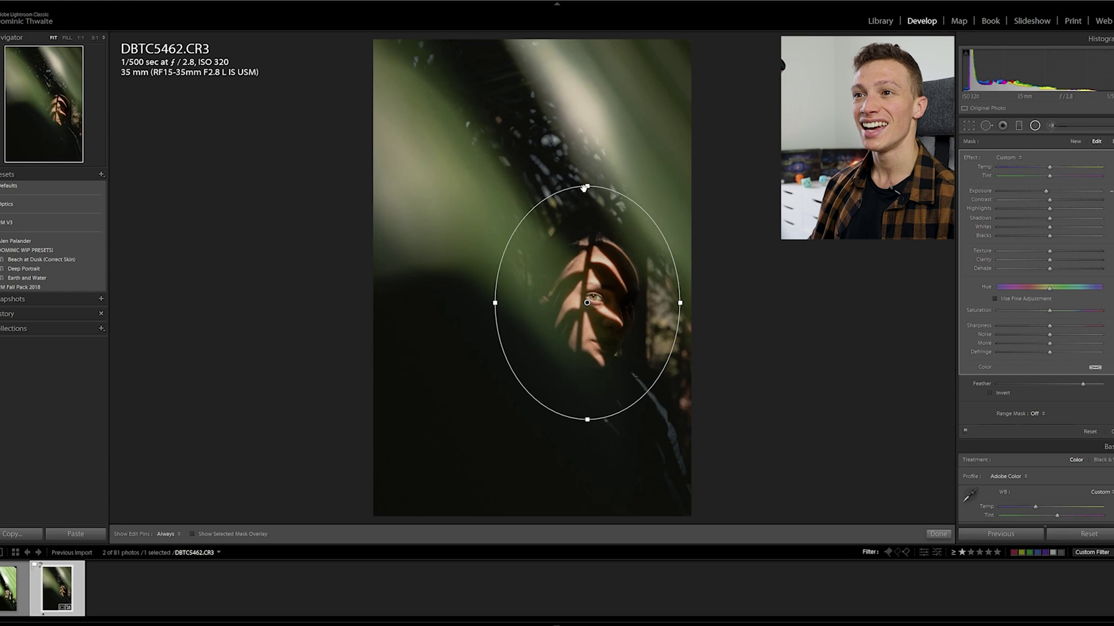
pyautogui.click(938, 533)
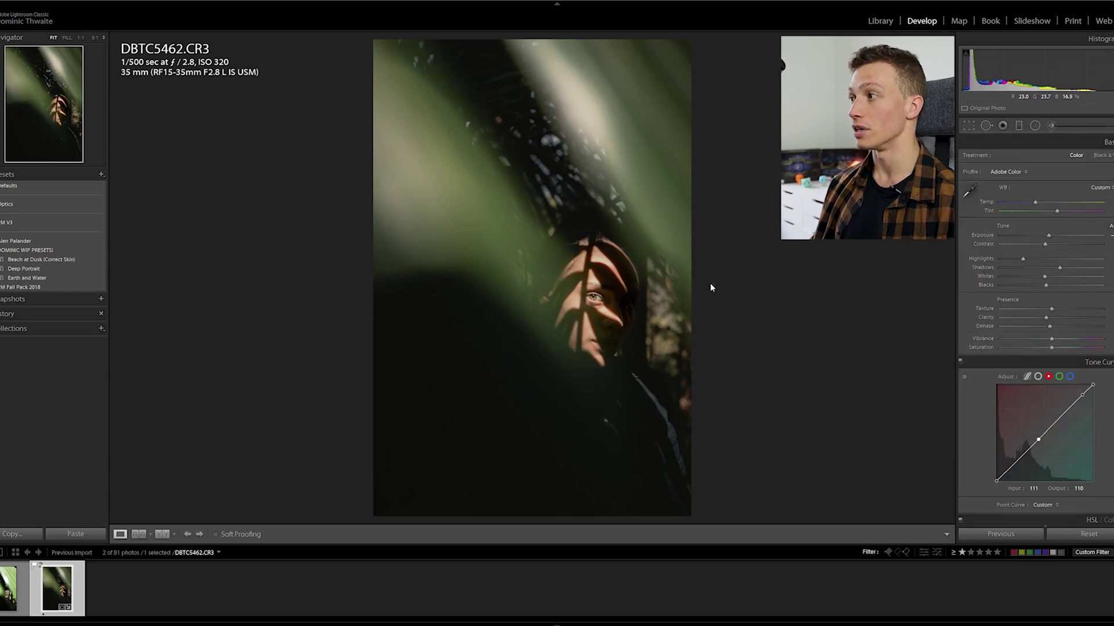
# Step: Raise the photo's overall exposure very slightly and compare the edit with the original against a blacked-out interface
pyautogui.moveTo(1048, 235); pyautogui.dragTo(1049, 236)
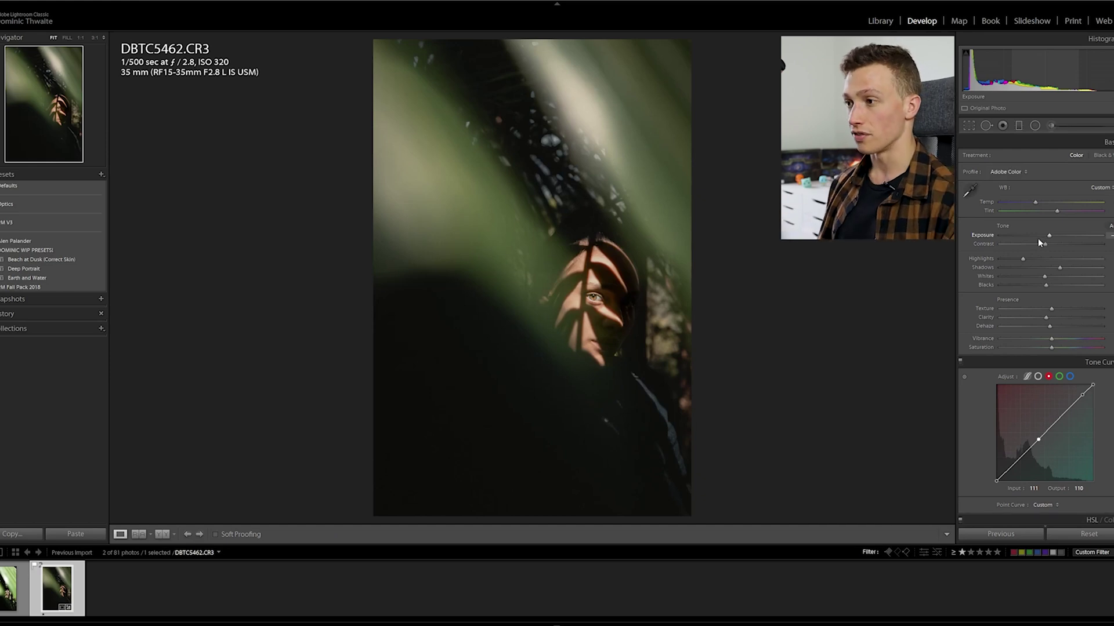
pyautogui.press('\\')
pyautogui.press('l')
pyautogui.press('l')
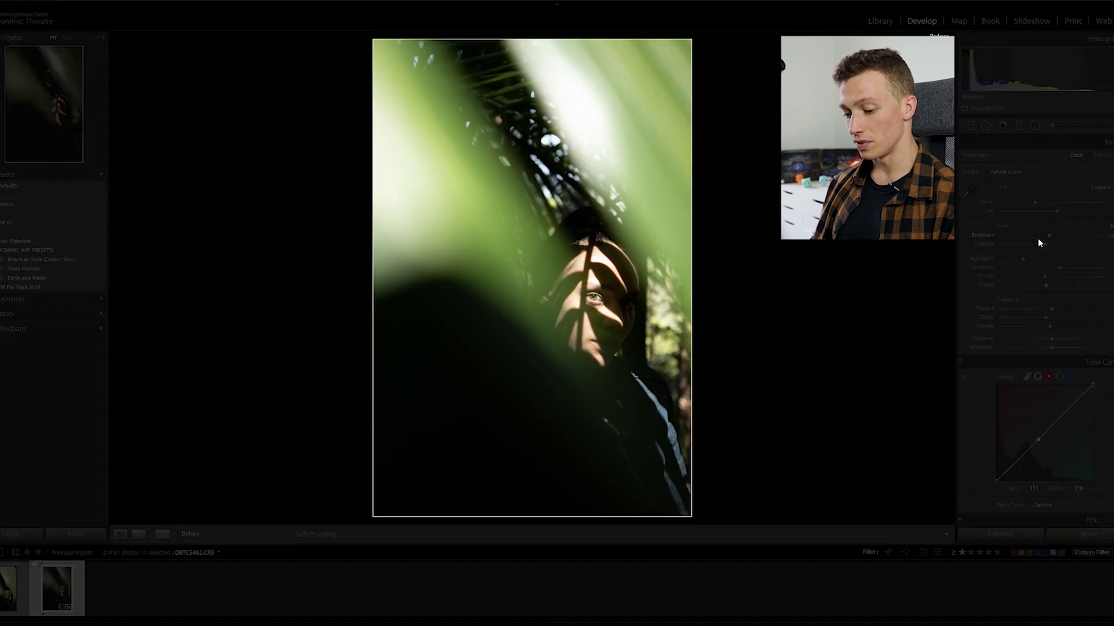
pyautogui.press('\\')
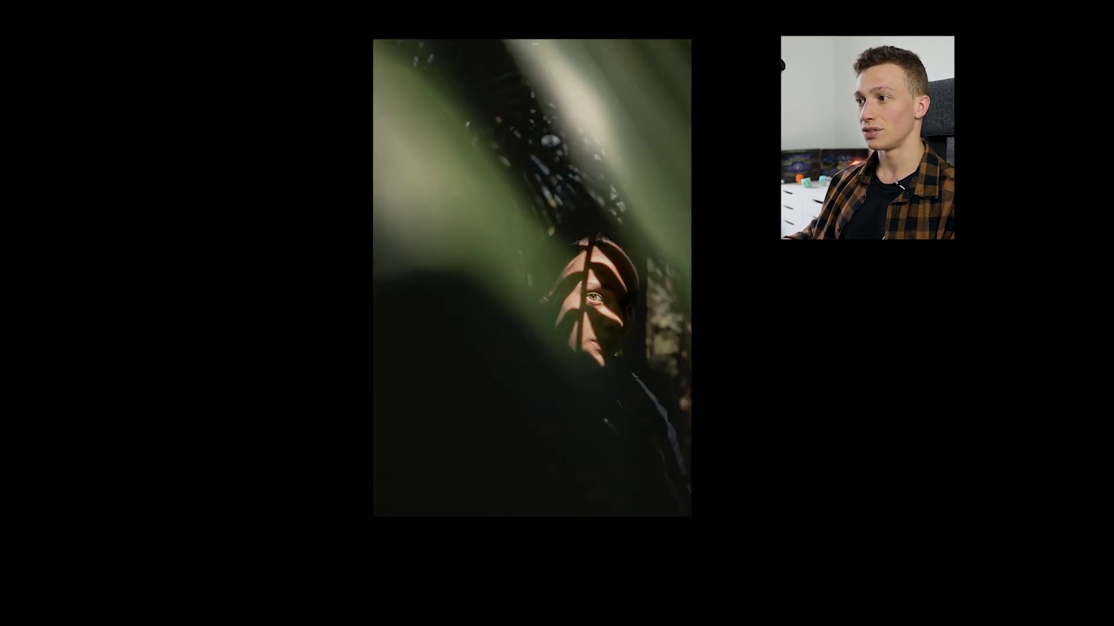